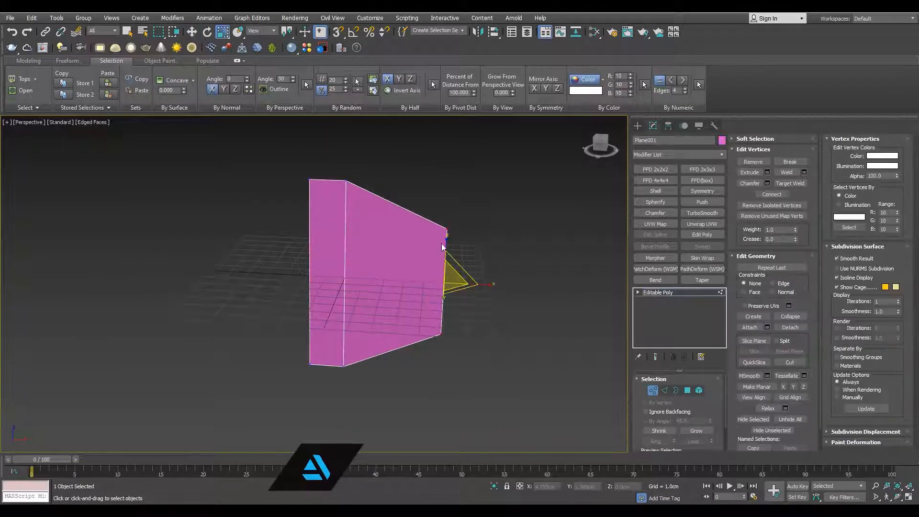
Extrude the open border of the flat profile sideways about 4.06 cm to give the block thickness
left_click(660, 291)
scroll(383, 287, "down", 3)
key("3")
scroll(431, 239, "up", 3)
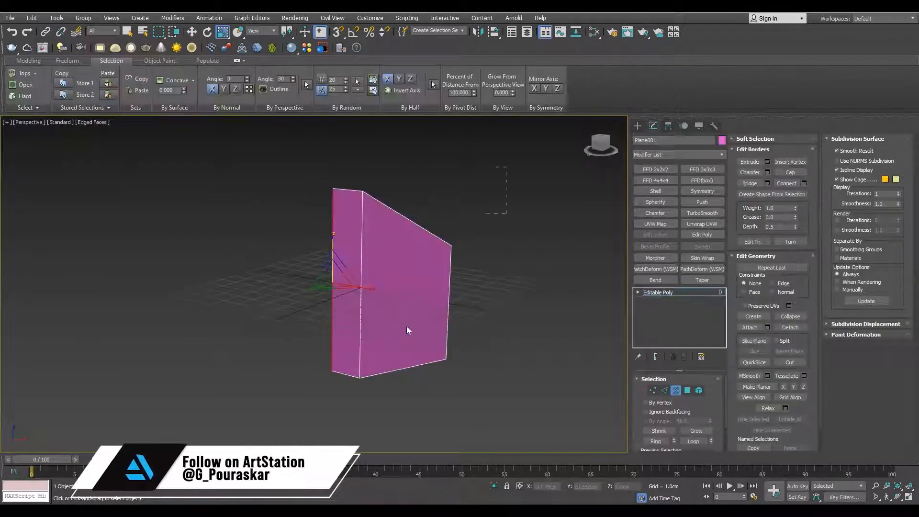
left_click(449, 245)
key("w")
middle_click_drag(449, 245, 406, 284, "alt")
left_click_drag(406, 284, 462, 264, "shift")
middle_click_drag(469, 264, 429, 244, "alt")
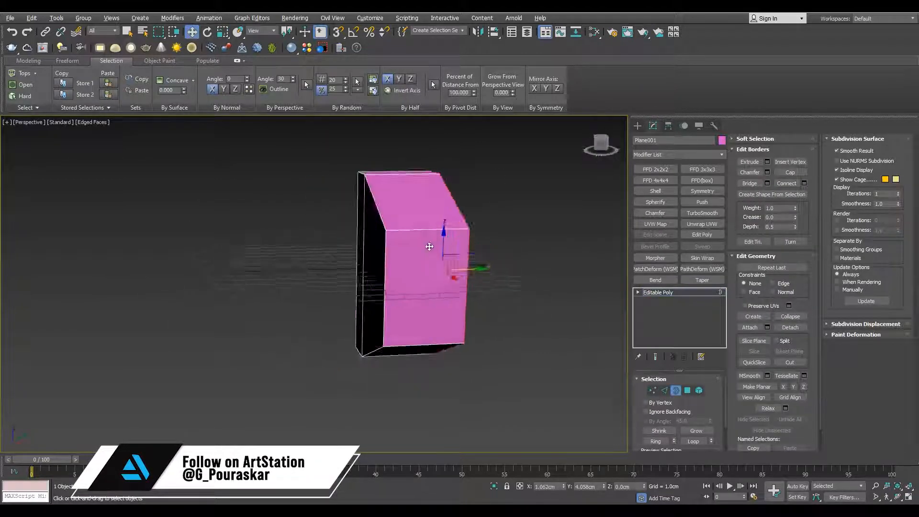
key("l")
scroll(455, 270, "up", 1)
key("3")
mouse_move(393, 277)
middle_mouse_down()
mouse_move(456, 271)
mouse_move(450, 300)
middle_mouse_up()
key("F3")
mouse_move(488, 265)
middle_mouse_down()
mouse_move(528, 266)
mouse_move(487, 267)
middle_mouse_up()
left_click(479, 268)
left_click(426, 306)
key("alt+w")
middle_click(455, 336)
middle_click_drag(454, 336, 410, 305, "alt")
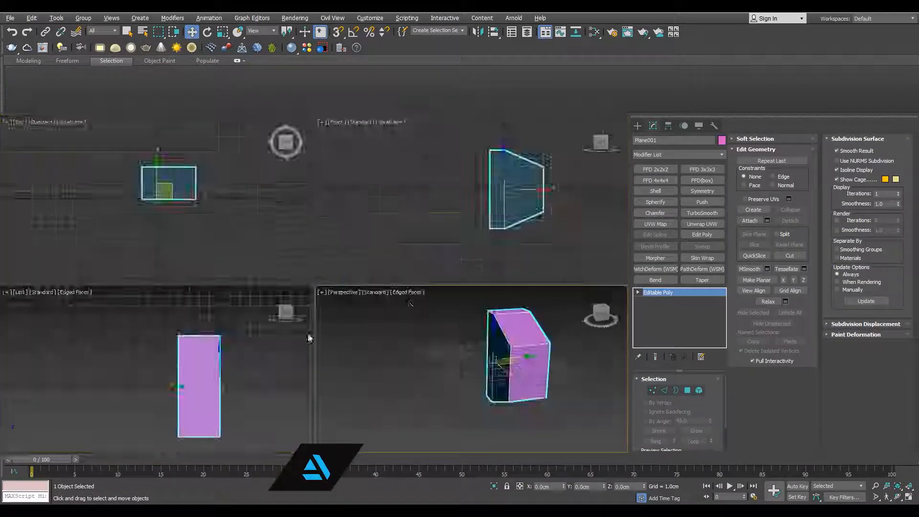
Draw a cylinder of about 2.58 cm radius and 1.7 cm height over the block in the Left view
middle_click(268, 330)
key("alt+w")
left_click(473, 269)
left_click(637, 126)
middle_click_drag(328, 348, 240, 352)
key("alt+w")
key("alt+w")
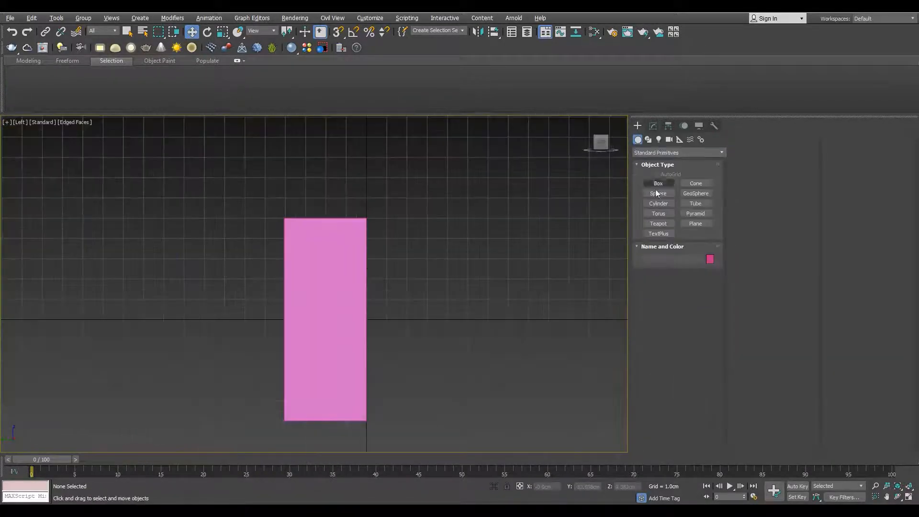
left_click(658, 203)
key("F3")
left_click_drag(322, 280, 322, 320)
left_click(330, 302)
scroll(326, 287, "up", 2)
key("w")
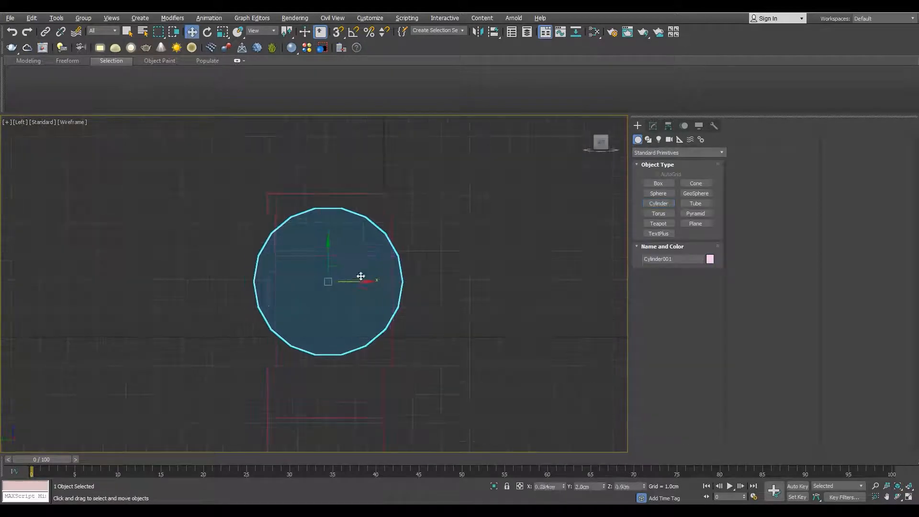
Set the cylinder's number of sides to 16
left_click(653, 126)
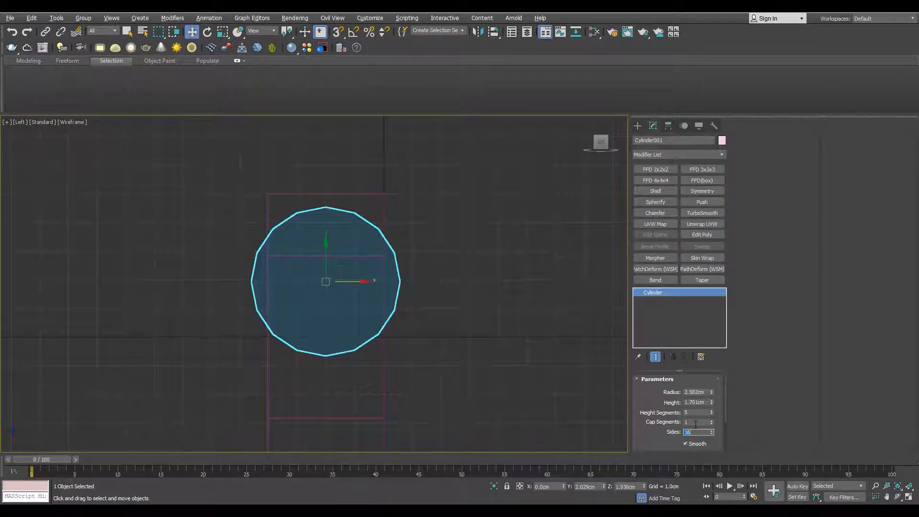
key("alt+w")
middle_click(471, 363)
key("alt+w")
middle_click_drag(408, 239, 442, 239, "alt")
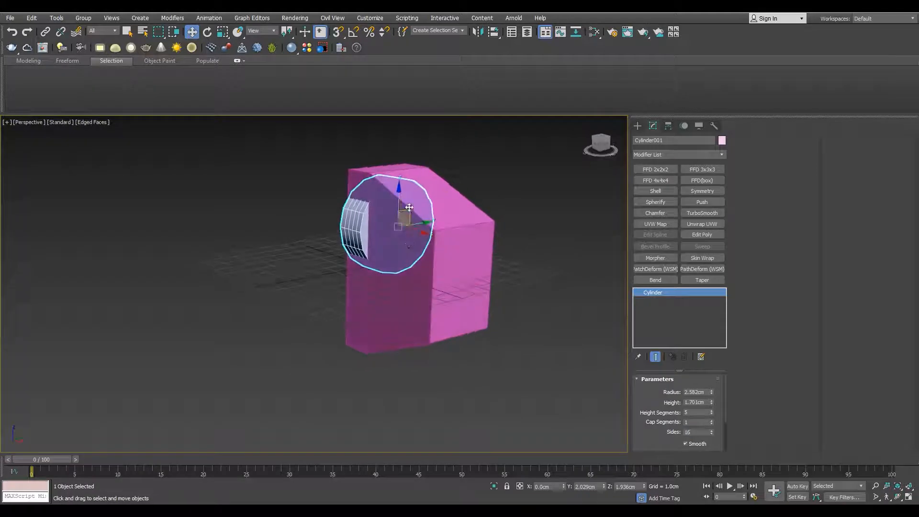
Position the cylinder at the block's upper end, centred on its top edge, and reduce its height segments to 1
left_click_drag(397, 198, 399, 115)
middle_click_drag(399, 117, 400, 157)
scroll(383, 139, "up", 3)
right_click(711, 413)
middle_click_drag(357, 212, 363, 211, "alt")
left_click_drag(363, 206, 382, 239)
middle_click_drag(382, 240, 372, 260, "alt")
Snap the vertices on one side of the block outward to the cylinder's outermost vertex
left_click(422, 321)
middle_click_drag(421, 322, 445, 296, "alt")
scroll(383, 306, "down", 3)
key("F3")
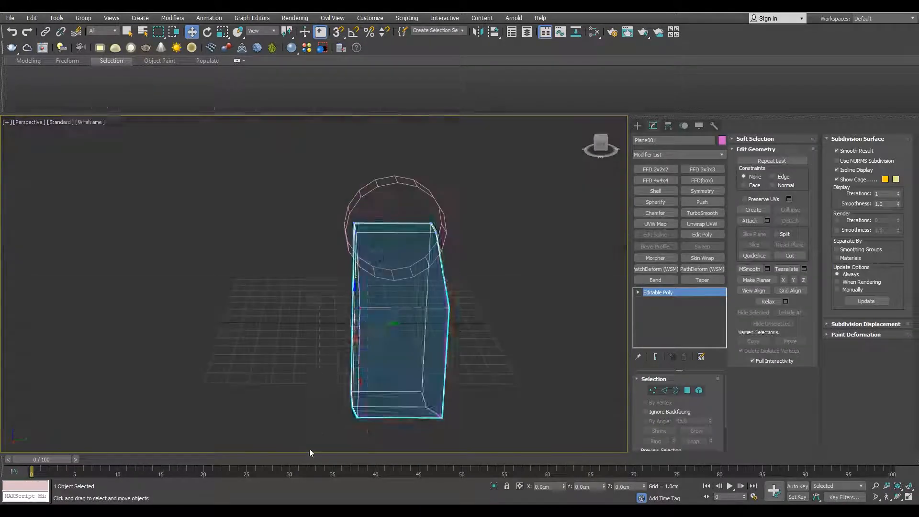
key("1")
left_click_drag(310, 450, 392, 206)
key("F3")
scroll(367, 287, "up", 3)
middle_click_drag(330, 223, 364, 215, "alt")
key("F3")
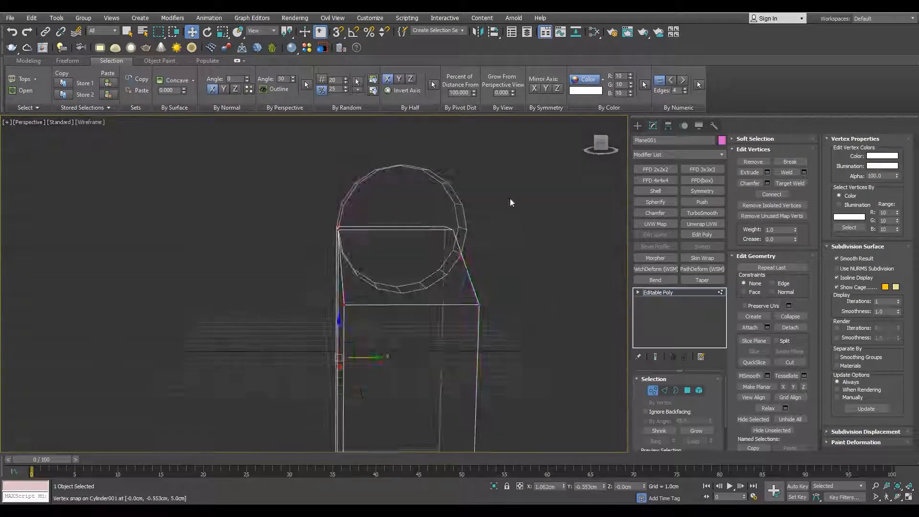
Snap the vertices on the block's opposite side outward so the block matches the cylinder's full width
scroll(511, 201, "down", 3)
left_click_drag(521, 397, 461, 210)
key("F3")
scroll(480, 246, "up", 3)
key("s")
left_click_drag(500, 335, 521, 336)
middle_click_drag(402, 249, 402, 267, "alt")
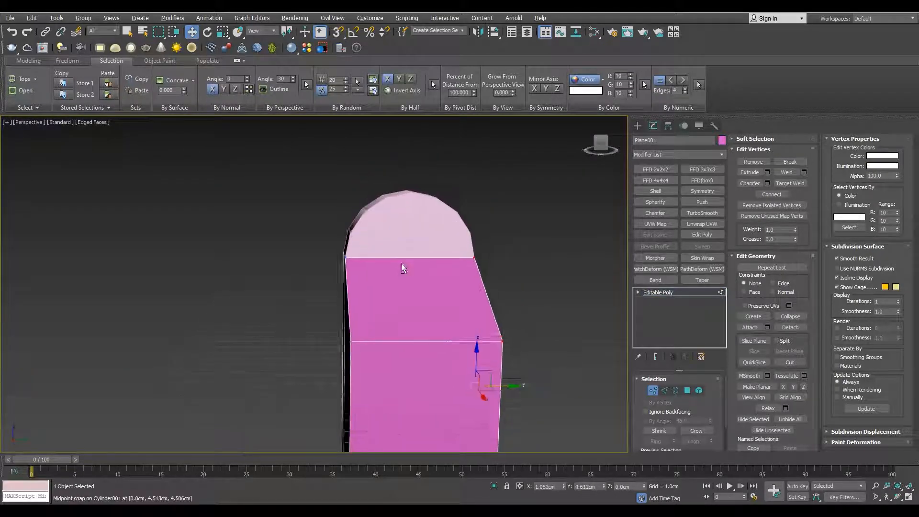
Convert the cylinder to an editable poly and connect its mid-height vertices across the flat caps
key("1")
left_click(433, 217)
key("F3")
scroll(402, 259, "up", 3)
right_click(407, 257)
key("1")
left_click_drag(515, 253, 273, 271)
key("ctrl+shift+e")
left_click(257, 183)
key("4")
left_click_drag(256, 183, 518, 236)
left_click(767, 183)
key("F3")
Snap the block's vertices beneath the cylinder to the cylinder's edge
left_click(319, 330)
mouse_move(320, 330)
middle_mouse_down("alt")
mouse_move(386, 260)
mouse_move(350, 254)
mouse_move(407, 153)
mouse_move(421, 187)
mouse_move(413, 215)
mouse_move(385, 238)
mouse_move(375, 181)
mouse_move(351, 192)
middle_mouse_up("alt")
scroll(385, 237, "down", 3)
key("F3")
key("1")
left_click_drag(317, 346, 389, 153)
key("F3")
scroll(391, 229, "up", 3)
key("s")
mouse_move(373, 258)
middle_mouse_down("alt")
mouse_move(320, 282)
mouse_move(378, 261)
middle_mouse_up("alt")
scroll(320, 283, "up", 4)
scroll(322, 282, "down", 6)
left_click(669, 293)
Raise the upper half of the cylinder's vertices about 1 cm above the block
scroll(347, 234, "up", 2)
middle_click_drag(347, 234, 246, 251, "alt")
scroll(367, 236, "down", 3)
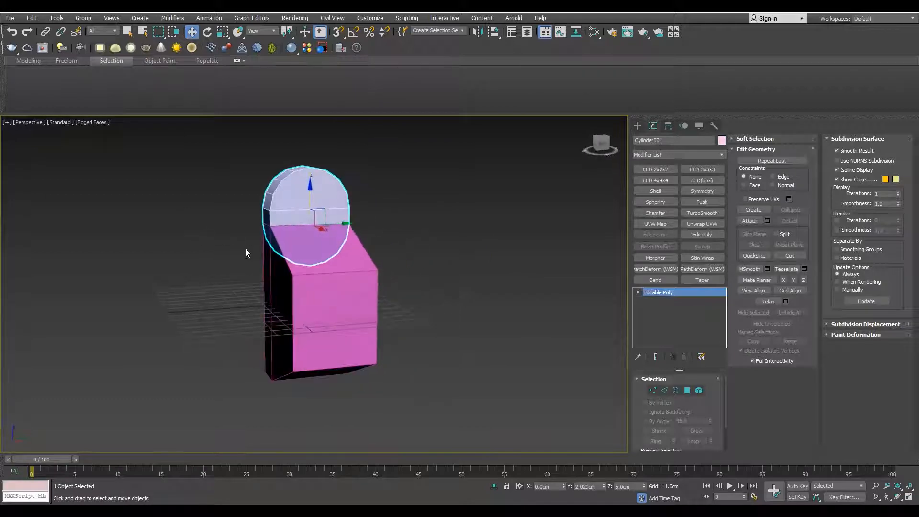
key("1")
middle_click_drag(382, 172, 385, 195)
key("F3")
left_click_drag(390, 237, 249, 167)
key("F3")
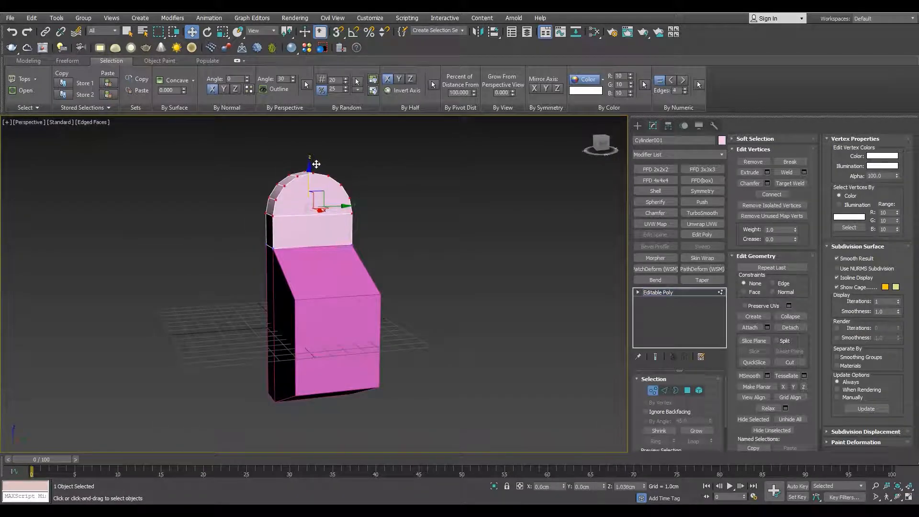
Delete the cylinder's lower curved vertices so only the rounded top above the block remains
middle_click_drag(330, 284, 426, 282, "alt")
scroll(425, 282, "down", 2)
key("F4")
left_click(644, 293)
scroll(332, 316, "up", 4)
key("F3")
key("1")
middle_click_drag(332, 318, 430, 283, "alt")
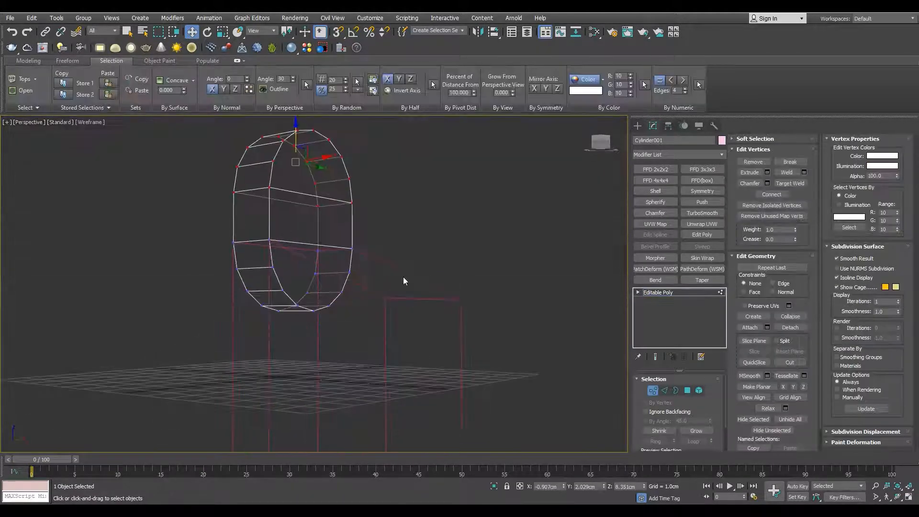
key("Delete")
Delete the block's top face under the rounded piece and its flat back face
middle_click_drag(297, 248, 380, 294, "alt")
key("1")
left_click(380, 306)
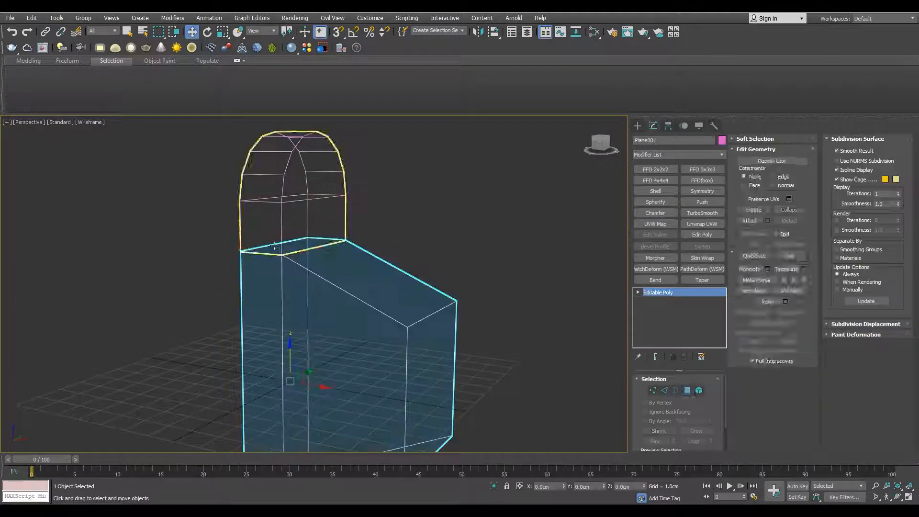
key("4")
left_click(291, 248)
key("Delete")
key("F3")
scroll(291, 248, "down", 4)
middle_click_drag(291, 248, 331, 264, "alt")
left_click(312, 273)
key("Delete")
scroll(335, 270, "up", 3)
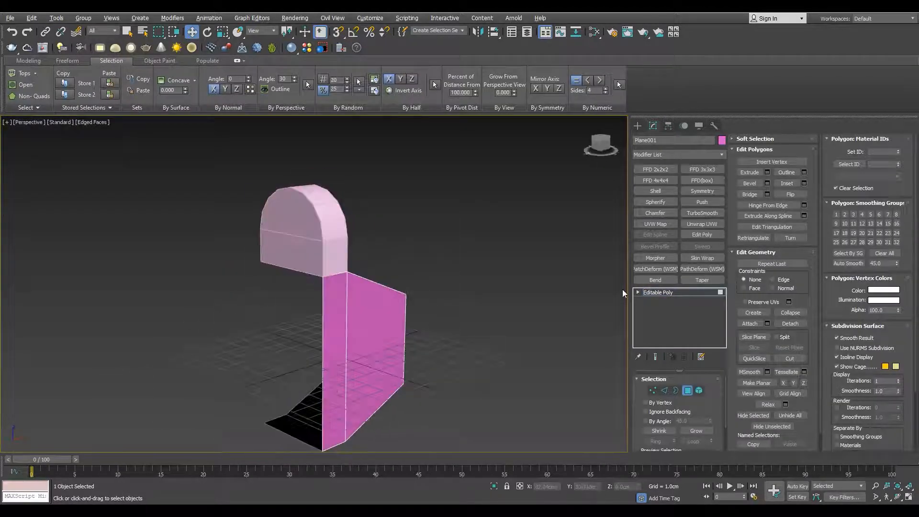
Delete the flat back face of the rounded top piece
key("4")
left_click(337, 217)
key("4")
scroll(301, 254, "up", 4)
left_click(289, 183)
key("Delete")
Attach the rounded top to the block and weld their shared vertices
middle_click_drag(289, 184, 597, 384, "alt")
scroll(246, 273, "down", 4)
scroll(372, 274, "down", 2)
key("1")
left_click(786, 175)
Cut a horizontal edge loop at the body's mid-height, split the mesh there and delete the lower half
middle_click_drag(206, 273, 349, 290, "alt")
key("2")
left_click(349, 289)
key("ctrl+shift+e")
scroll(340, 298, "up", 4)
right_click(339, 297)
left_click(323, 324)
key("5")
left_click(322, 323)
key("Delete")
middle_click_drag(322, 322, 312, 334, "alt")
scroll(312, 334, "down", 4)
Mirror the remaining upper half downward with a Symmetry modifier and convert the result to an editable poly
key("2")
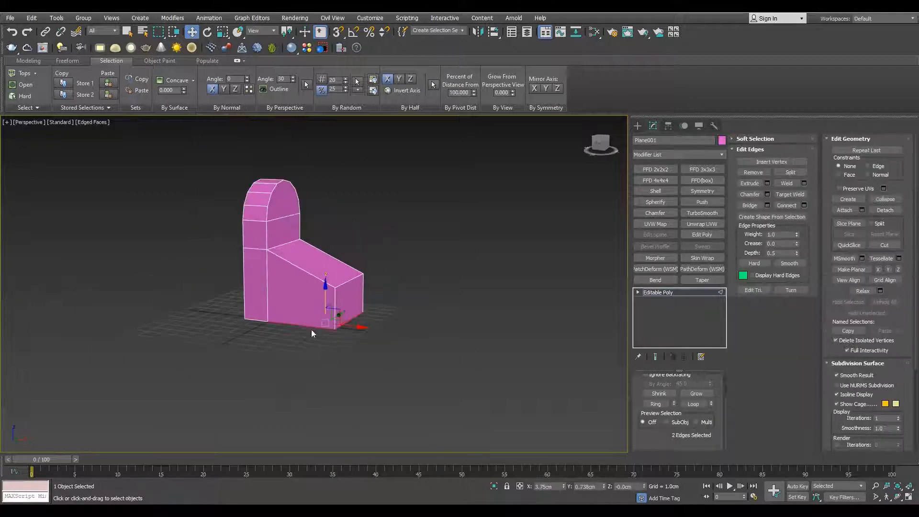
left_click(701, 191)
middle_click_drag(249, 254, 172, 221, "alt")
key("F4")
middle_click_drag(263, 243, 268, 209, "alt")
key("ctrl+e")
Cut the body lengthwise along its vertical centre line, from the rounded top to the rounded bottom
key("2")
double_click(277, 266)
key("1")
key("F3")
left_click(275, 157)
scroll(287, 233, "down", 3)
left_click(286, 385)
key("F3")
Split the body along the lengthwise centre cut and delete one of the two halves
key("2")
right_click(282, 249)
left_click(279, 276)
key("5")
left_click(312, 239)
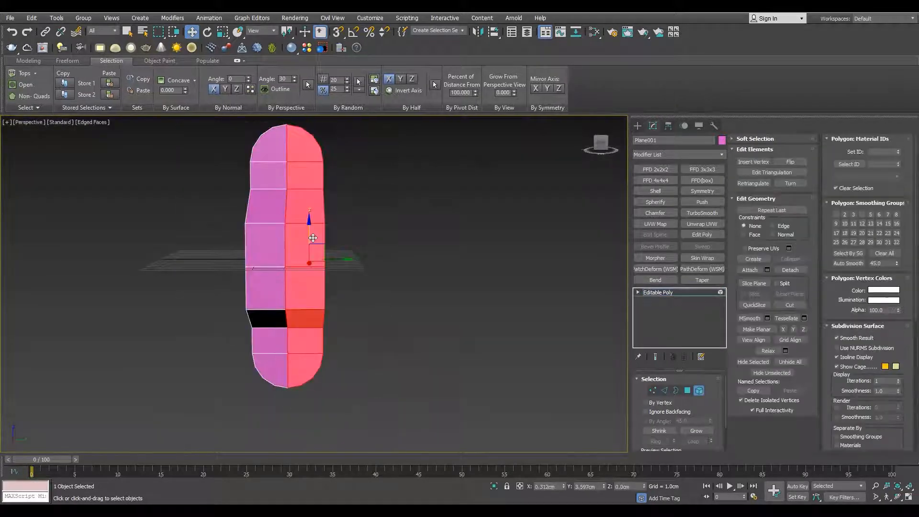
key("Delete")
Mirror the remaining lengthwise half with a Symmetry modifier and return to the underlying editable poly
key("2")
left_click(702, 191)
left_click(673, 398)
middle_click_drag(259, 223, 297, 206, "alt")
left_click(658, 300)
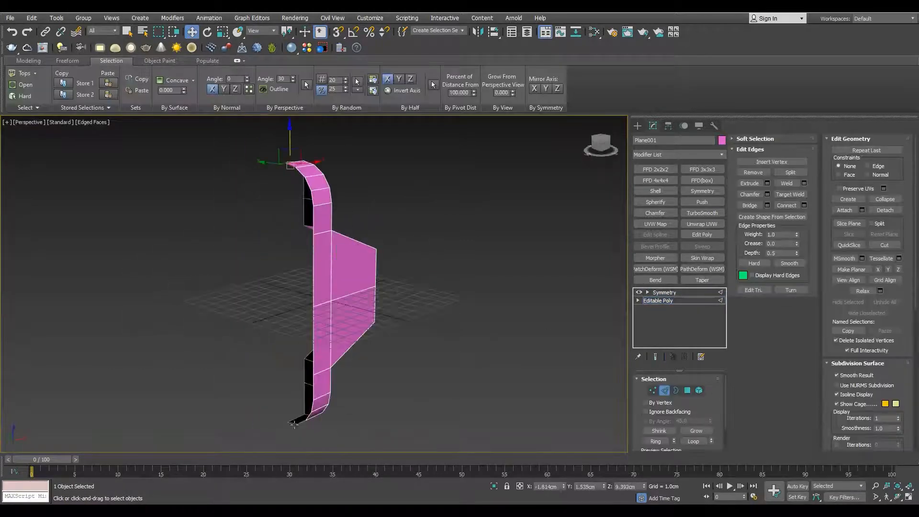
Bridge the body's top and bottom seam edges across the open back and cap the remaining open border
left_click(750, 207)
key("3")
left_click(312, 221)
key("alt+p")
Cut a snapped horizontal edge across the newly closed back face at the body's mid-height
scroll(304, 254, "up", 1)
key("1")
scroll(291, 301, "up", 4)
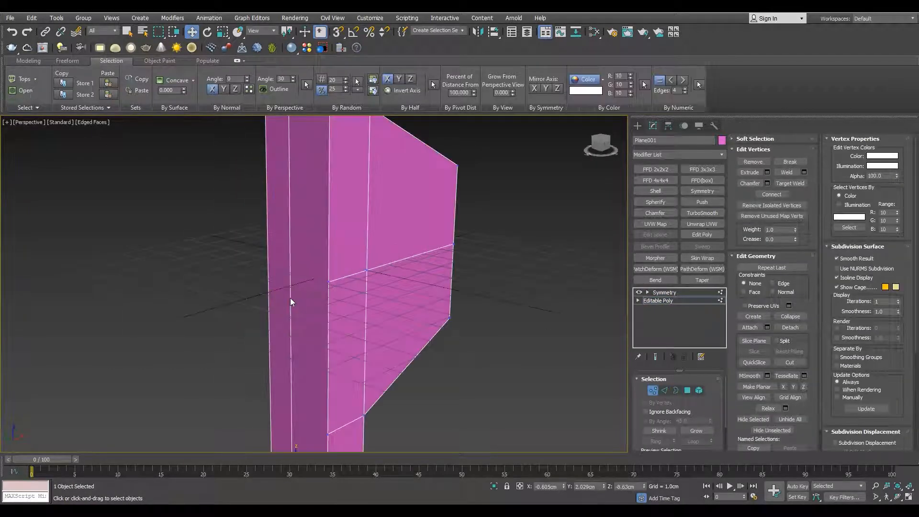
key("s")
key("F3")
key("F3")
left_click_drag(261, 249, 329, 237)
key("s")
key("s")
Cut snapped horizontal edges across the closed faces of the rounded top so they line up with the surrounding edge rows
middle_click_drag(280, 193, 299, 254)
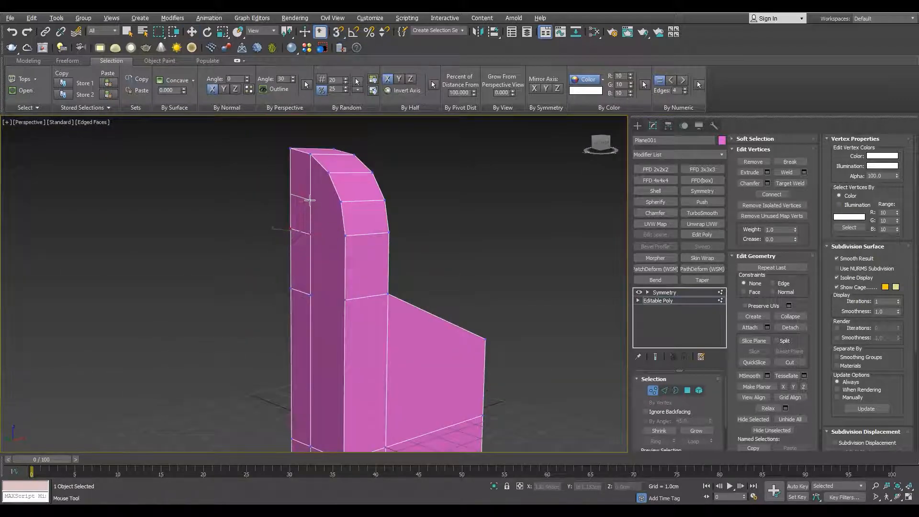
left_click(312, 295, "ctrl")
middle_click_drag(325, 261, 331, 239, "alt")
left_click_drag(328, 223, 287, 191)
key("F3")
left_click_drag(340, 206, 340, 208)
scroll(311, 211, "up", 5)
left_click_drag(288, 185, 415, 204)
key("s")
scroll(384, 233, "down", 3)
middle_click_drag(385, 234, 406, 245, "alt")
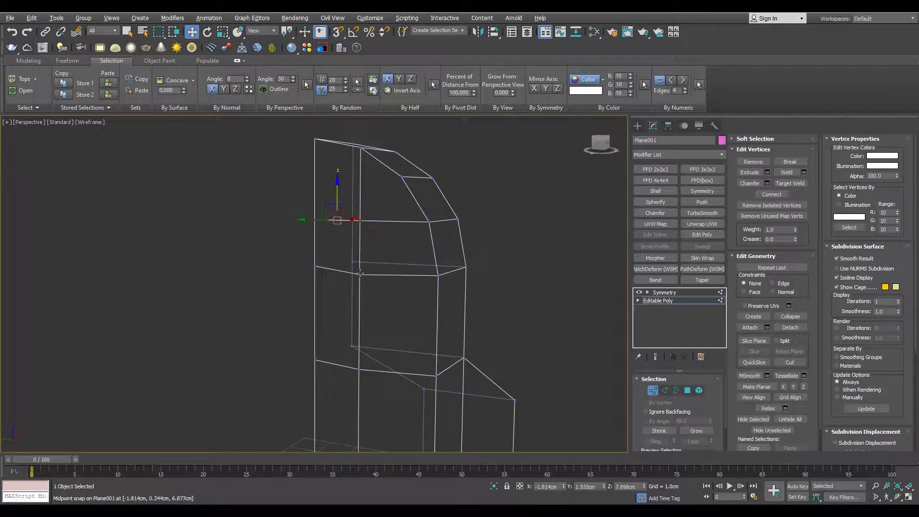
left_click_drag(338, 332, 435, 375)
key("s")
Return to object level with the full Symmetry result shown and the viewport grid hidden
middle_click_drag(389, 347, 367, 259)
key("F3")
scroll(366, 268, "down", 6)
mouse_move(346, 320)
middle_mouse_down("alt")
mouse_move(286, 277)
mouse_move(307, 270)
middle_mouse_up("alt")
key("F3")
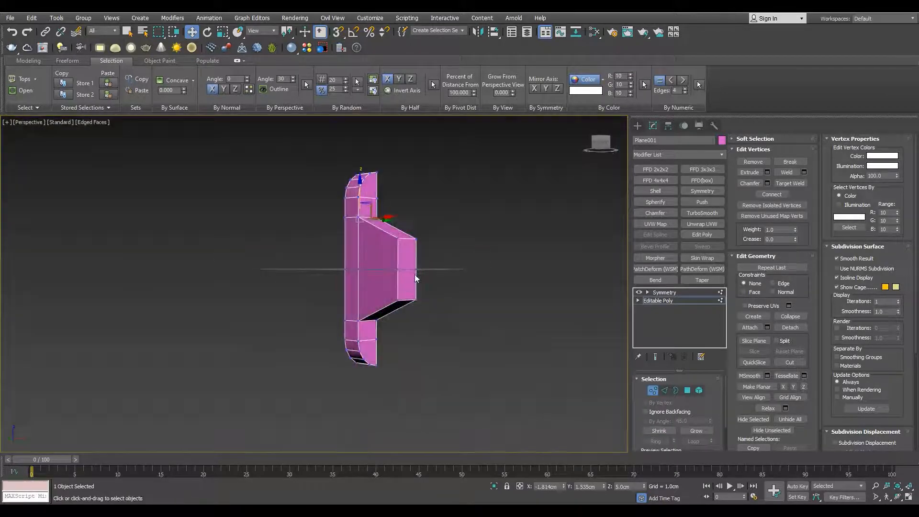
key("F3")
key("1")
left_click(454, 280)
key("g")
middle_click_drag(400, 257, 410, 301, "alt")
scroll(410, 279, "up", 3)
left_click(411, 278)
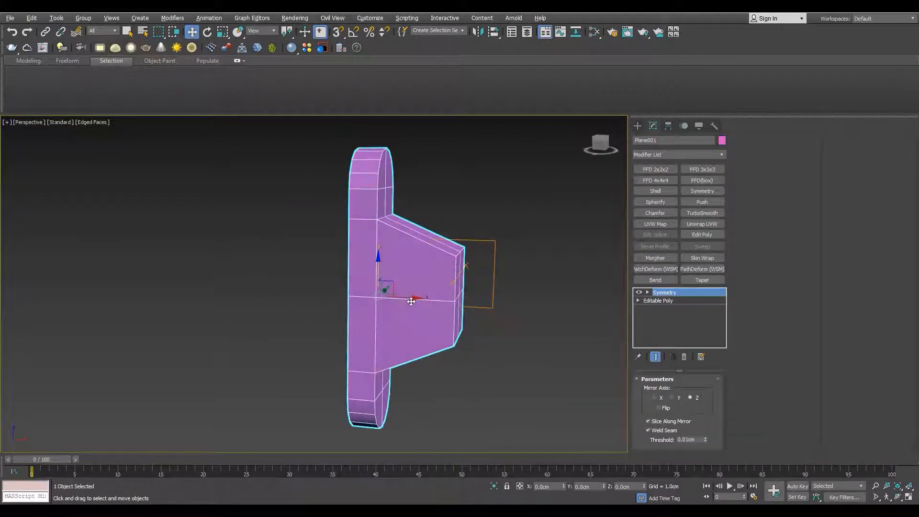
Select the polygons of the tall back plate in the Front view, from the rounded top to the rounded bottom
key("alt+w")
middle_click(431, 249)
key("alt+w")
left_click(637, 126)
left_click(656, 204)
left_click(653, 126)
left_click(354, 221)
middle_click_drag(354, 221, 350, 237)
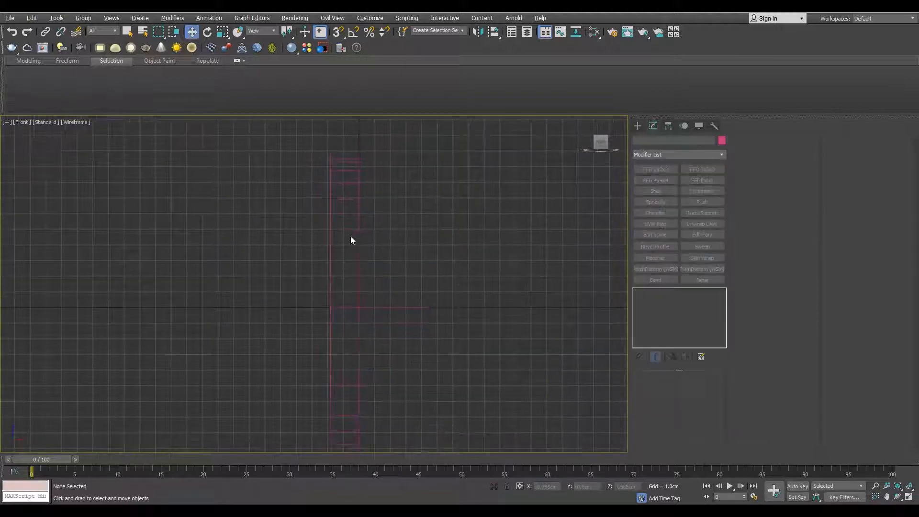
scroll(355, 227, "down", 4)
left_click(358, 234)
left_click(660, 301)
key("4")
scroll(338, 212, "up", 4)
left_click_drag(327, 148, 370, 365)
scroll(353, 236, "down", 4)
left_click_drag(326, 393, 357, 311, "ctrl")
scroll(356, 278, "up", 4)
Add the front faces of the rounded ends to the selection and detach it as a clone named Object001
key("alt+w")
middle_click(459, 354)
key("alt+w")
middle_click_drag(484, 352, 452, 361, "alt")
left_click(790, 323)
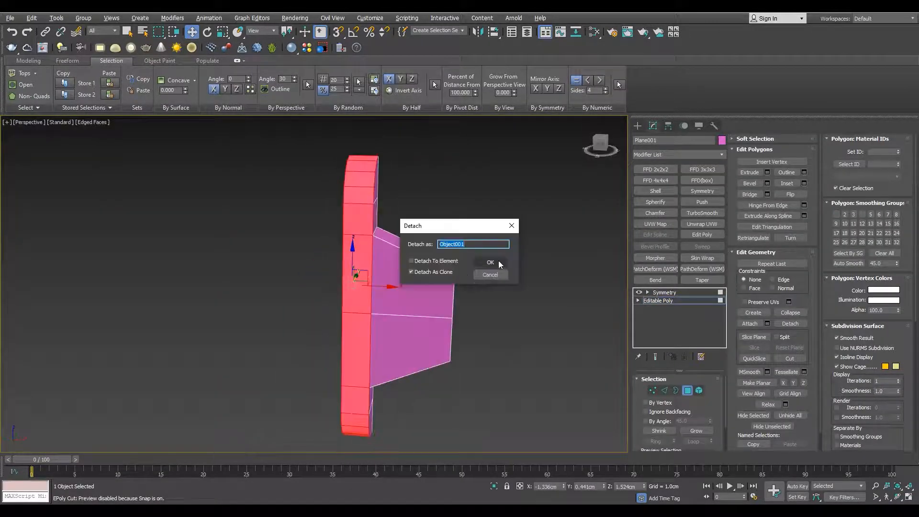
left_click(498, 262)
middle_click_drag(431, 268, 402, 280, "alt")
left_click(373, 215, "ctrl")
middle_click_drag(373, 229, 366, 201, "alt")
left_click(369, 407, "ctrl")
middle_click_drag(368, 407, 361, 365, "alt")
left_click(790, 324)
left_click(493, 262)
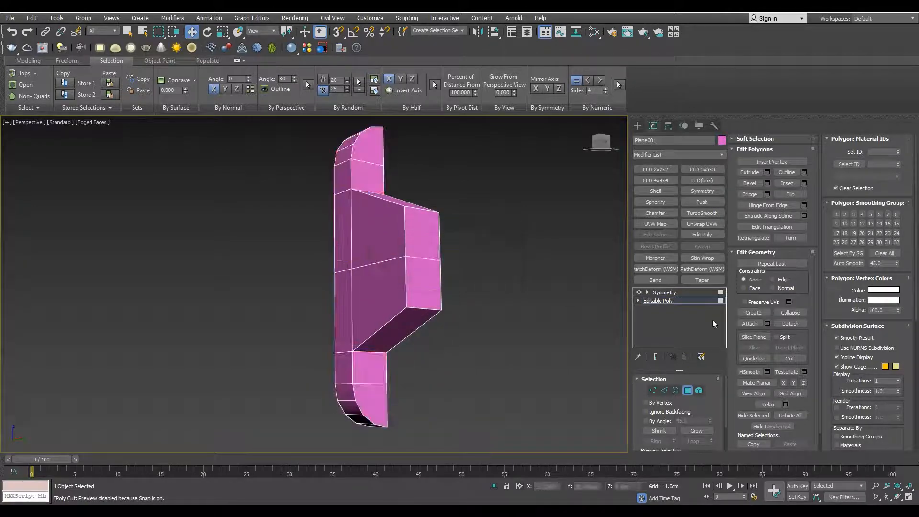
Select the detached plate clone and move it behind the block along X to -1.814 cm
left_click(660, 301)
left_click(344, 229)
middle_click_drag(431, 268, 404, 263, "alt")
left_click(527, 32)
middle_click_drag(422, 209, 452, 225, "alt")
key("alt+w")
key("alt+w")
left_click_drag(410, 287, 373, 287)
scroll(364, 180, "up", 4)
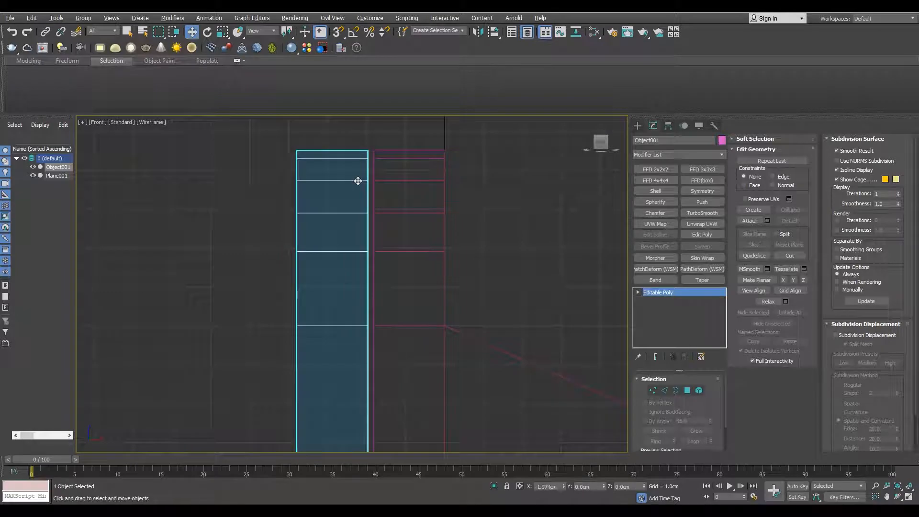
left_click_drag(357, 181, 363, 181)
Mirror the plate clone across its width with a Symmetry modifier on the Z axis and convert it to an editable poly
scroll(342, 270, "down", 3)
middle_click_drag(342, 271, 345, 203)
key("alt+w")
middle_click_drag(531, 353, 514, 355, "alt")
key("alt+w")
middle_click_drag(366, 247, 335, 249, "alt")
key("2")
key("F3")
left_click(390, 166)
left_click(700, 191)
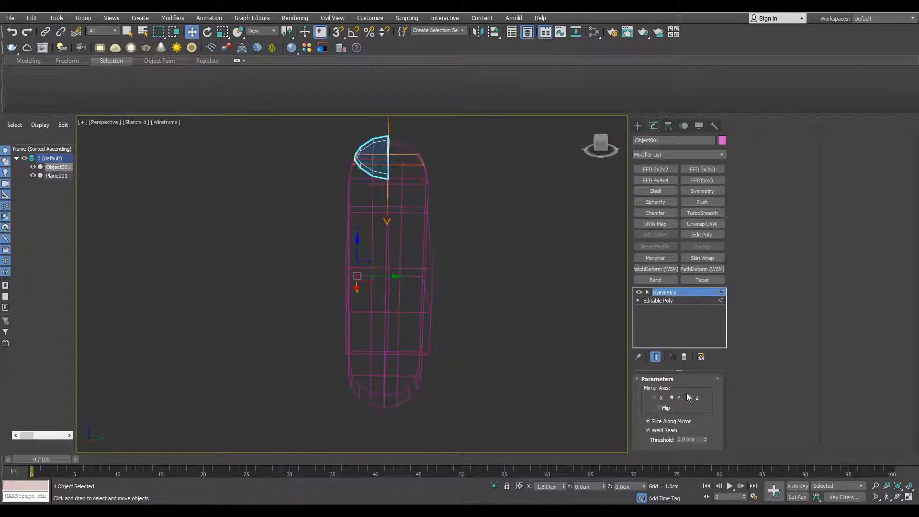
left_click(691, 399)
mouse_move(479, 246)
middle_mouse_down("alt")
mouse_move(435, 242)
mouse_move(407, 259)
middle_mouse_up("alt")
key("ctrl+e")
key("F3")
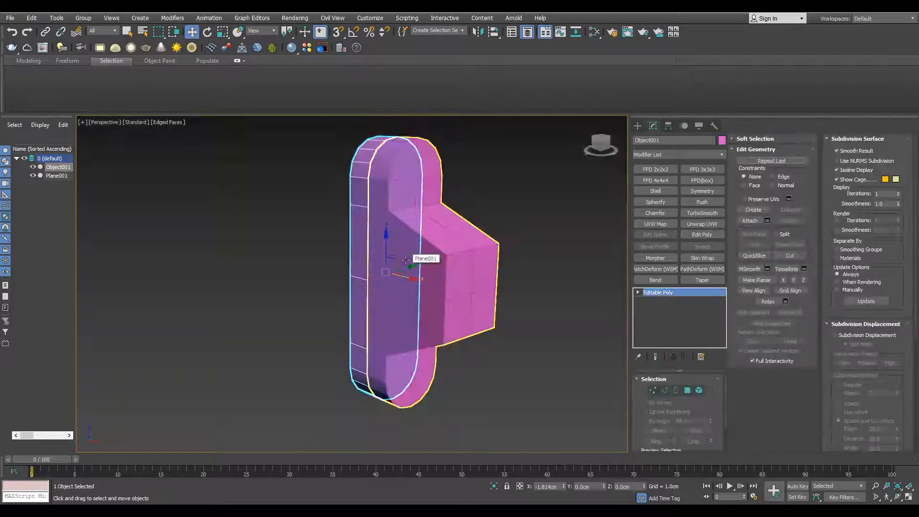
Scale the plate clone uniformly to about 115.48 percent
scroll(407, 258, "up", 3)
key("r")
left_click_drag(390, 262, 389, 259)
scroll(389, 260, "down", 4)
mouse_move(389, 260)
middle_mouse_down("alt")
mouse_move(405, 254)
mouse_move(385, 245)
middle_mouse_up("alt")
scroll(386, 245, "up", 2)
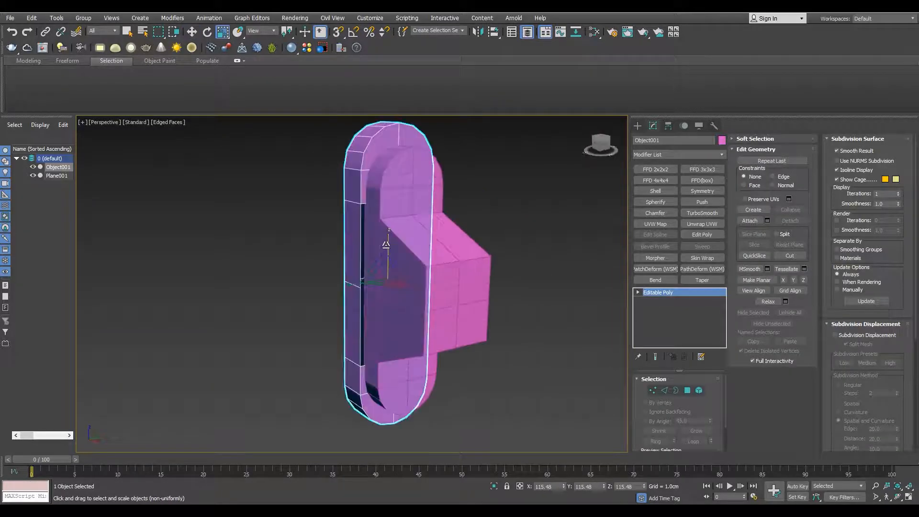
Delete the vertices of the plate clone's lower half in the Left view, keeping the half above the horizontal centre
key("alt+w")
middle_click(504, 225)
key("alt+w")
key("1")
key("alt+w")
middle_click(336, 298)
key("alt+w")
scroll(337, 297, "down", 3)
scroll(351, 242, "up", 2)
key("w")
scroll(368, 206, "up", 2)
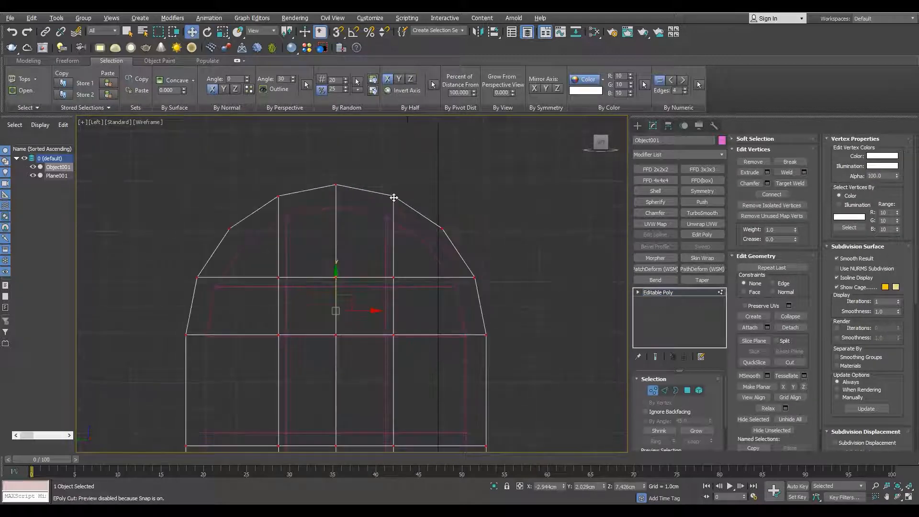
scroll(396, 206, "down", 5)
scroll(401, 253, "up", 2)
left_click_drag(455, 299, 232, 469)
key("Delete")
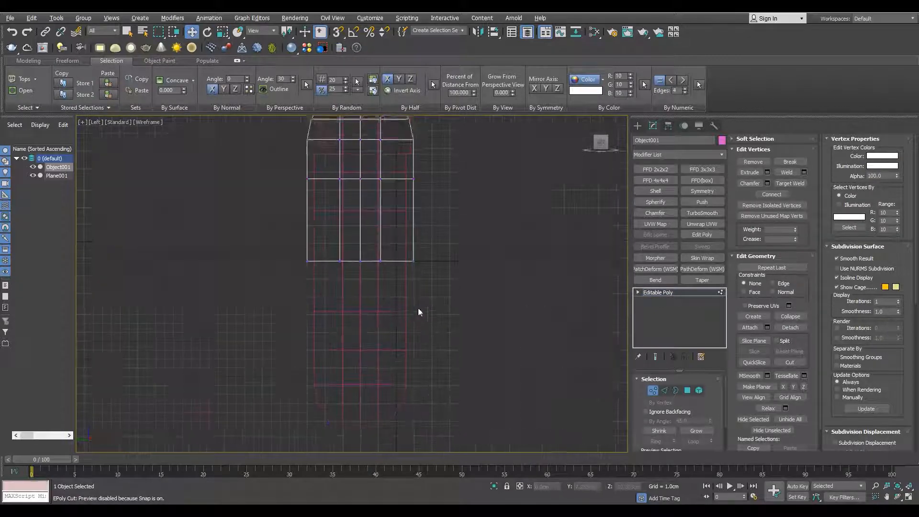
Isolate the halved plate clone in the Perspective view
key("alt+w")
middle_click(419, 311)
key("alt+w")
middle_click_drag(415, 308, 350, 296, "alt")
key("alt+w")
middle_click(466, 203)
key("alt+w")
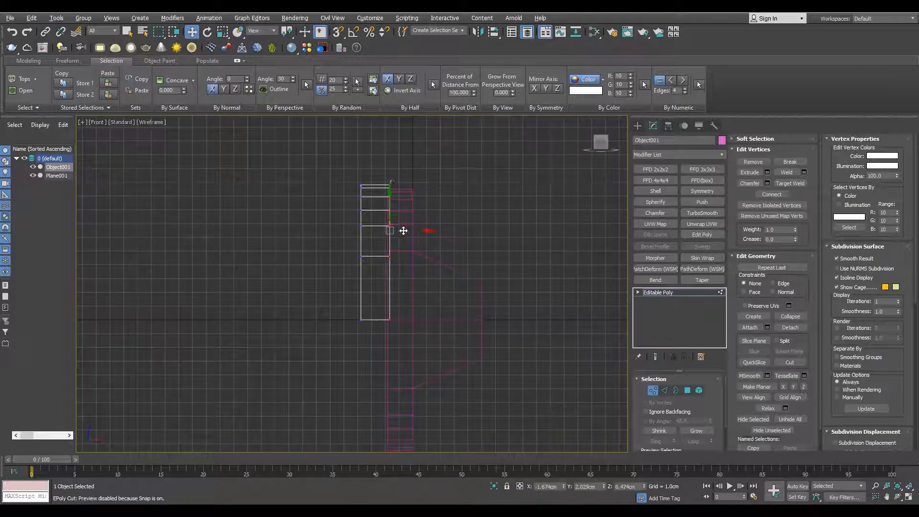
key("alt+w")
middle_click(382, 292)
key("alt+w")
key("alt+q")
Extend one side edge of the plate's open front to the centre line and bridge it to the opposite side edge
middle_click_drag(382, 291, 326, 328, "alt")
key("2")
left_click(283, 356)
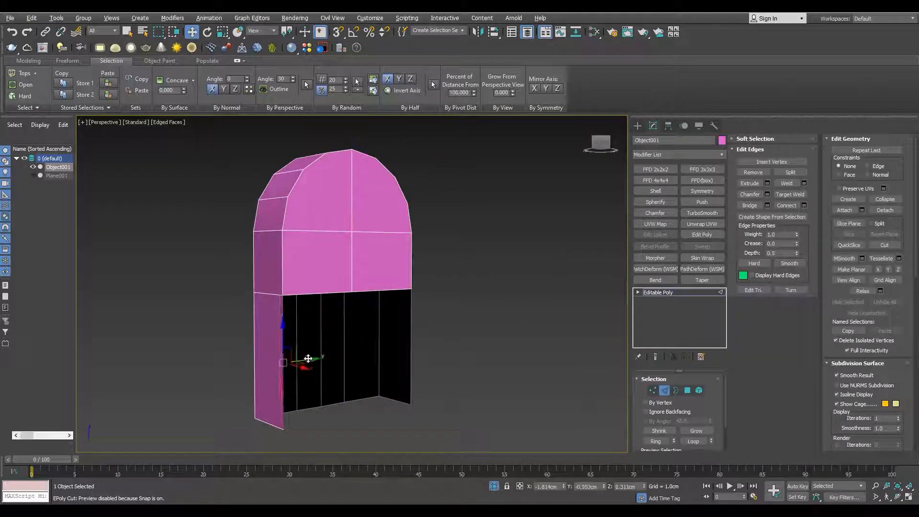
left_click_drag(309, 359, 352, 293, "shift")
left_click(423, 331, "ctrl")
middle_click_drag(349, 344, 407, 309, "alt")
left_click(753, 205)
Switch the plate to vertex editing and exit isolation to bring the main block back
key("1")
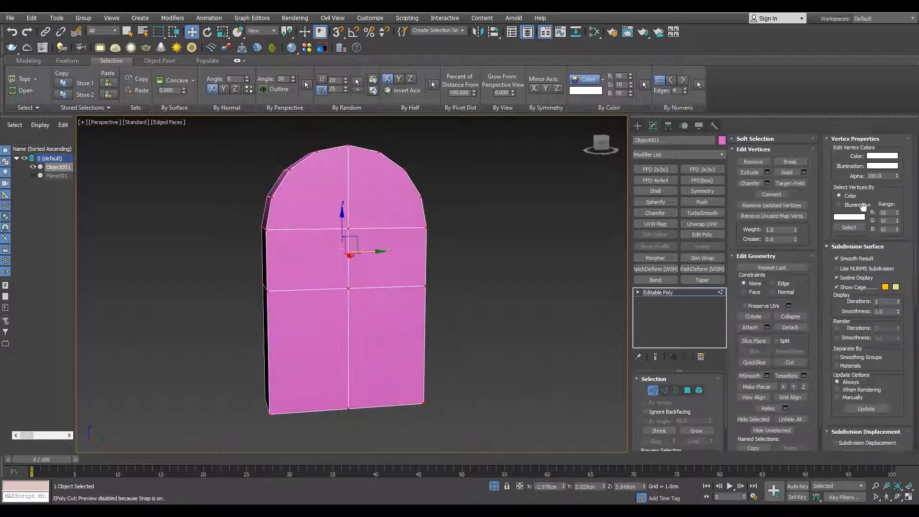
scroll(374, 247, "down", 4)
middle_click_drag(374, 247, 461, 251, "alt")
left_click(494, 487)
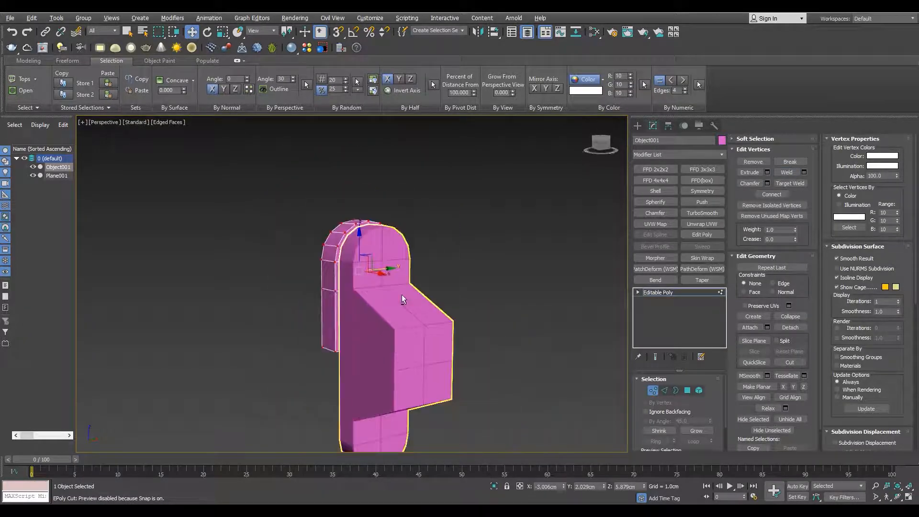
Apply Symmetry to the plate to rebuild its lower half and leave its vertex editing
key("2")
left_click(702, 191)
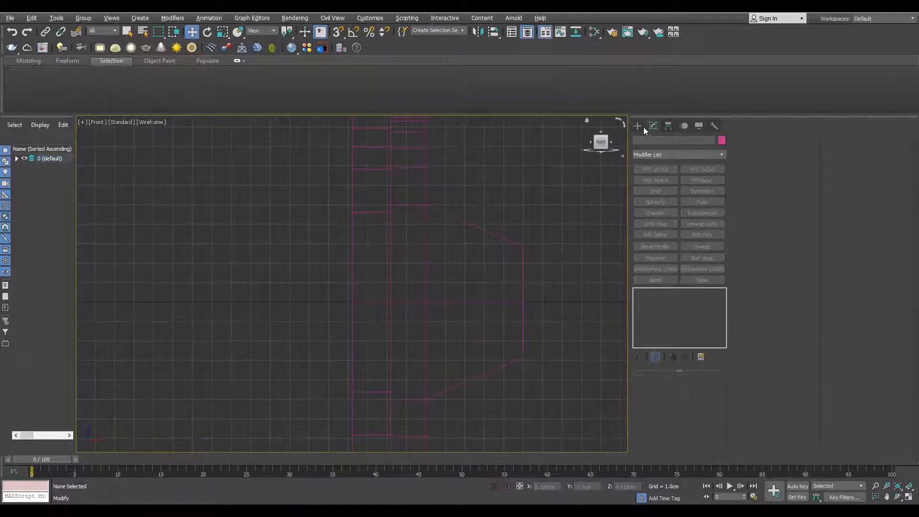
left_click(637, 126)
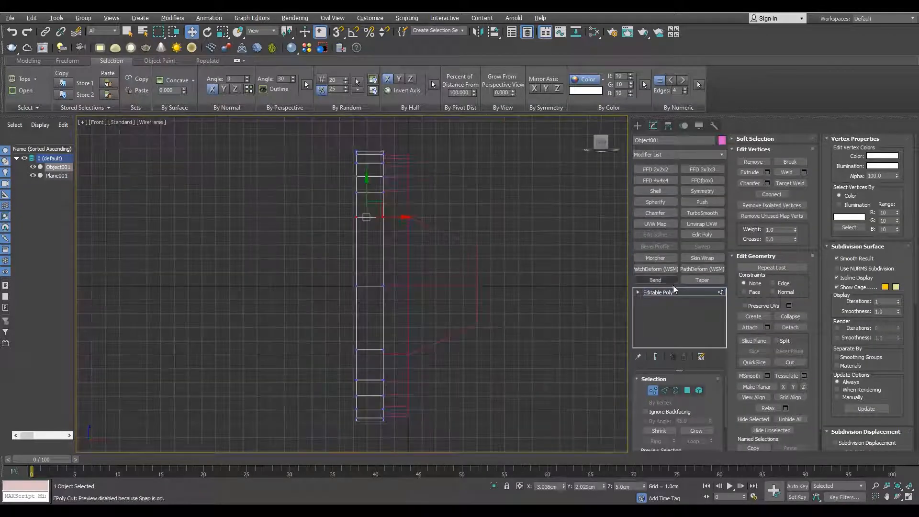
left_click(671, 292)
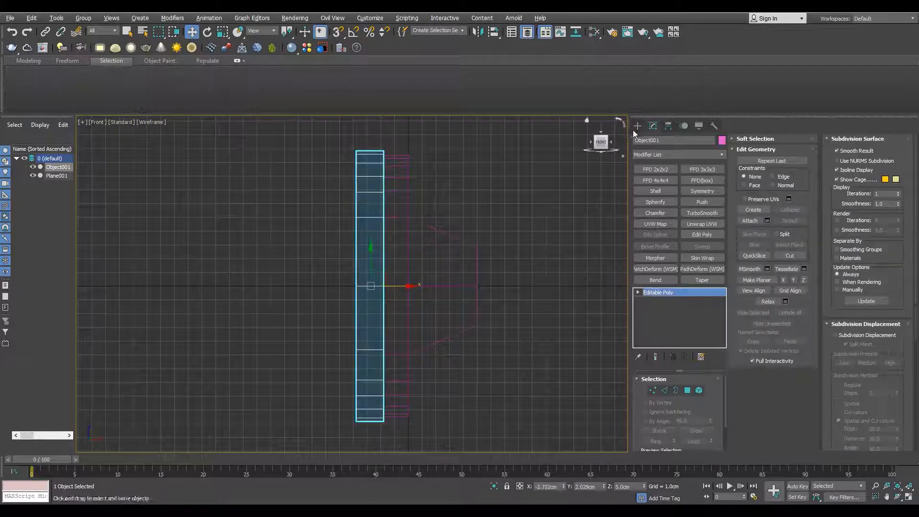
Create a cylinder centred over the plate and block in the Front view and narrow it along X into an oval
left_click(637, 126)
left_click(659, 204)
scroll(371, 293, "up", 3)
scroll(416, 269, "down", 2)
left_click_drag(418, 270, 431, 198)
left_click(431, 199)
scroll(447, 259, "up", 4)
key("r")
left_click_drag(433, 276, 402, 286)
scroll(422, 295, "down", 3)
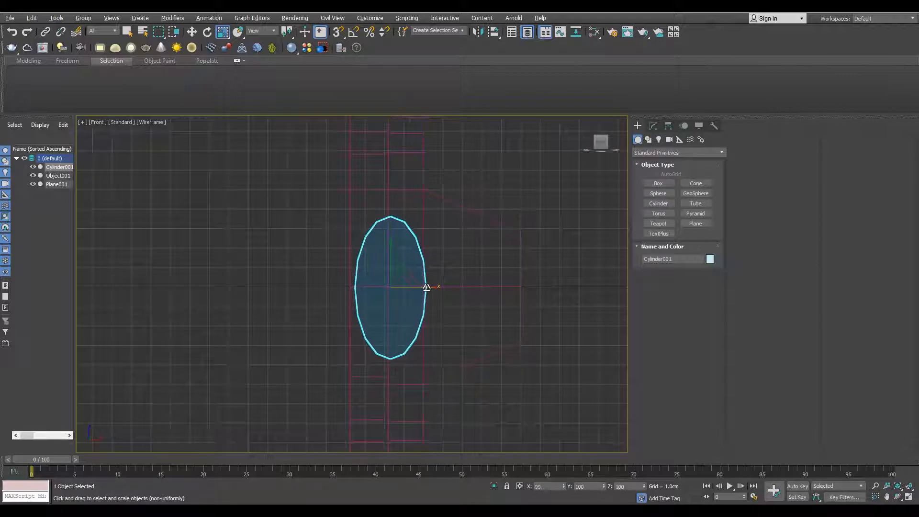
scroll(427, 287, "down", 3)
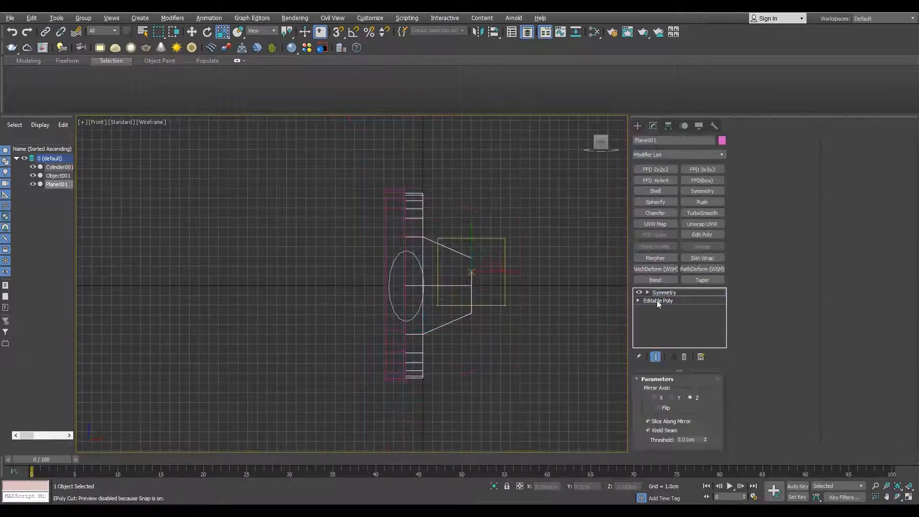
Cut the block's side face along the oval cylinder outline and connect the cut to the block's corner and sloped edge
left_click(657, 300)
scroll(488, 338, "up", 3)
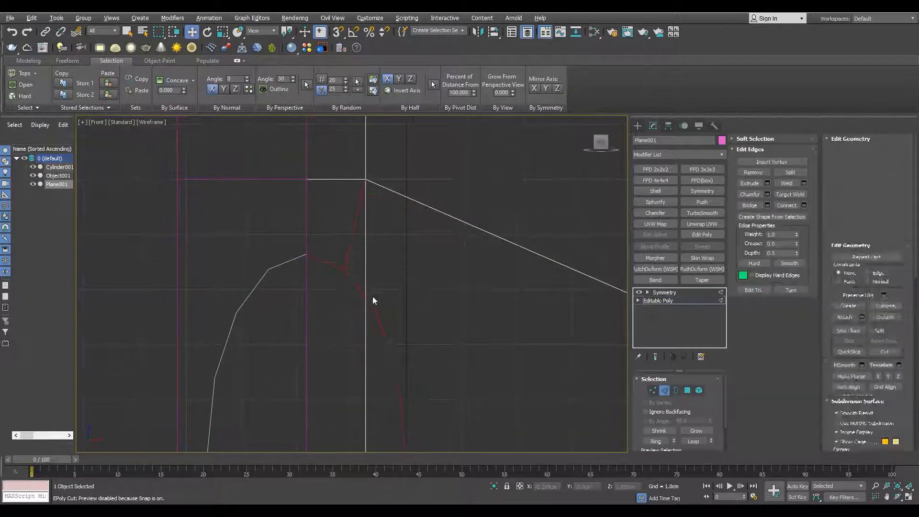
left_click(366, 297)
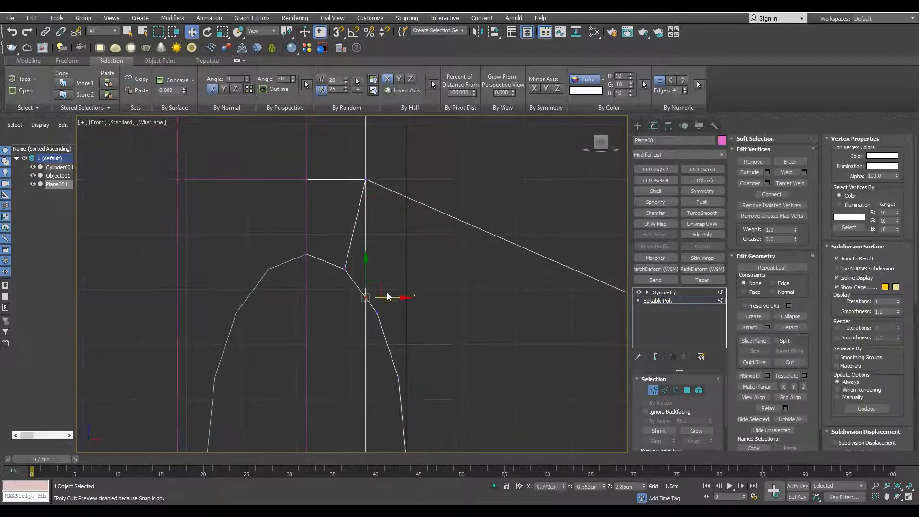
middle_click_drag(468, 276, 430, 283)
key("2")
left_click(426, 231)
key("ctrl+shift+e")
key("1")
left_click(464, 248)
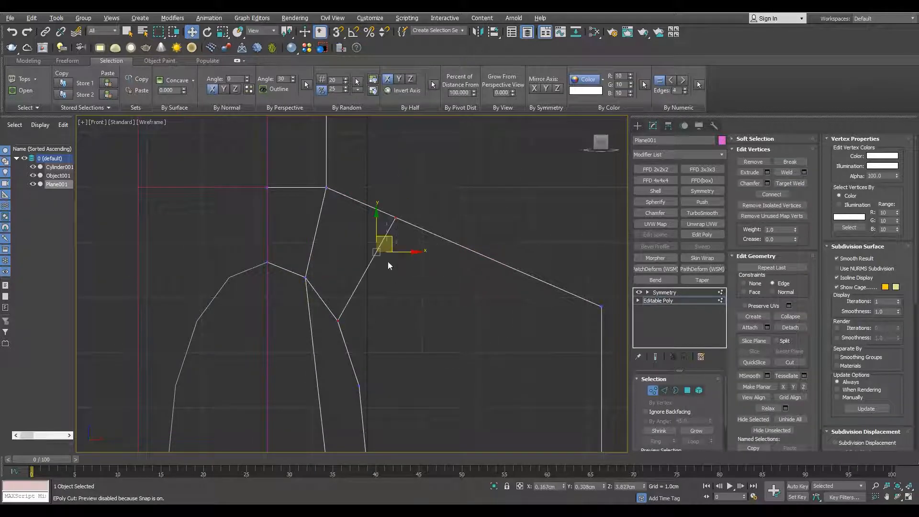
Connect the remaining outline vertices on the block's side face and delete the polygons inside the oval
scroll(420, 294, "down", 3)
key("ctrl+shift+e")
scroll(369, 350, "up", 3)
key("4")
left_click(339, 330)
left_click(363, 337, "ctrl")
key("Delete")
key("4")
left_click(321, 299)
Cut the plate's side face along the oval cylinder outline, using vertex snapping at the shared edge
key("1")
key("alt+c")
scroll(286, 257, "up", 3)
key("s")
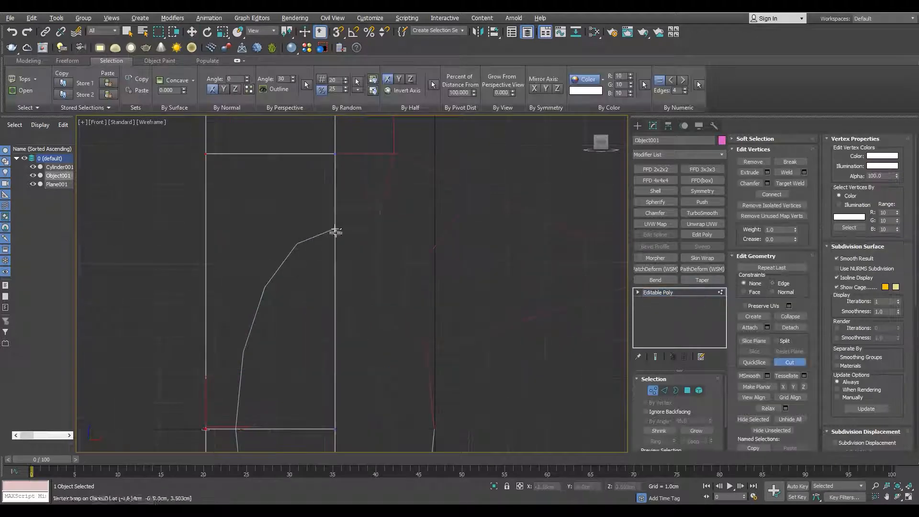
right_click(307, 285)
Delete the vertices of the plate's lower half in the Front view
scroll(367, 316, "down", 3)
left_click_drag(367, 275, 205, 457)
key("Delete")
scroll(345, 226, "up", 5)
key("s")
Select and remove the plate's side polygons that lie inside the oval outline
key("4")
left_click(443, 258)
key("1")
scroll(443, 258, "down", 4)
middle_click_drag(439, 217, 414, 240)
scroll(405, 249, "up", 2)
key("4")
left_click(437, 322)
Reduce the plate to one half of its width in the Perspective view
key("p")
middle_click_drag(438, 323, 479, 294, "alt")
key("2")
scroll(359, 191, "up", 3)
key("F3")
left_click(329, 205)
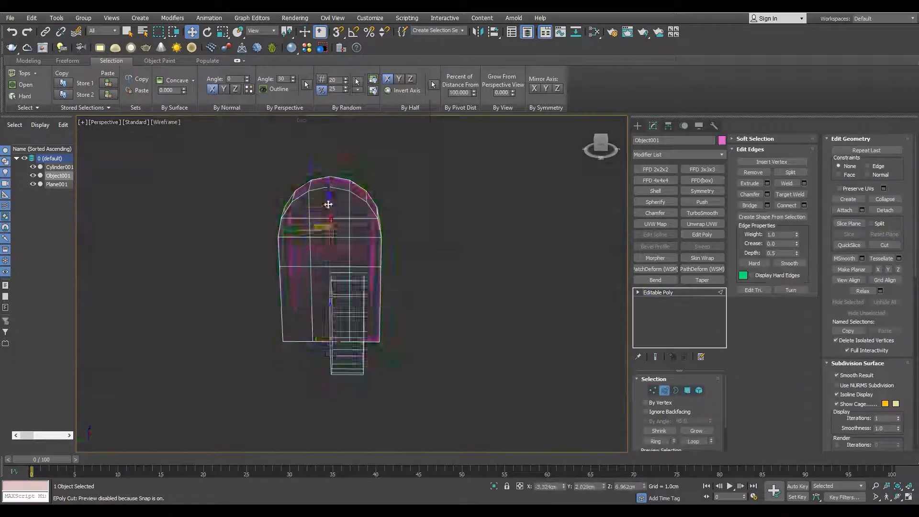
key("5")
mouse_move(316, 230)
middle_mouse_down("alt")
mouse_move(306, 224)
mouse_move(393, 278)
middle_mouse_up("alt")
key("F3")
left_click(300, 229)
key("F3")
Weld the selected vertices at the plate's cut and isolate the plate
key("2")
key("1")
scroll(433, 275, "up", 4)
left_click_drag(453, 302, 416, 249)
left_click(787, 173)
scroll(434, 268, "down", 4)
key("F3")
mouse_move(433, 268)
middle_mouse_down("alt")
mouse_move(448, 237)
mouse_move(407, 200)
mouse_move(426, 268)
mouse_move(421, 258)
mouse_move(344, 273)
middle_mouse_up("alt")
key("1")
key("alt+q")
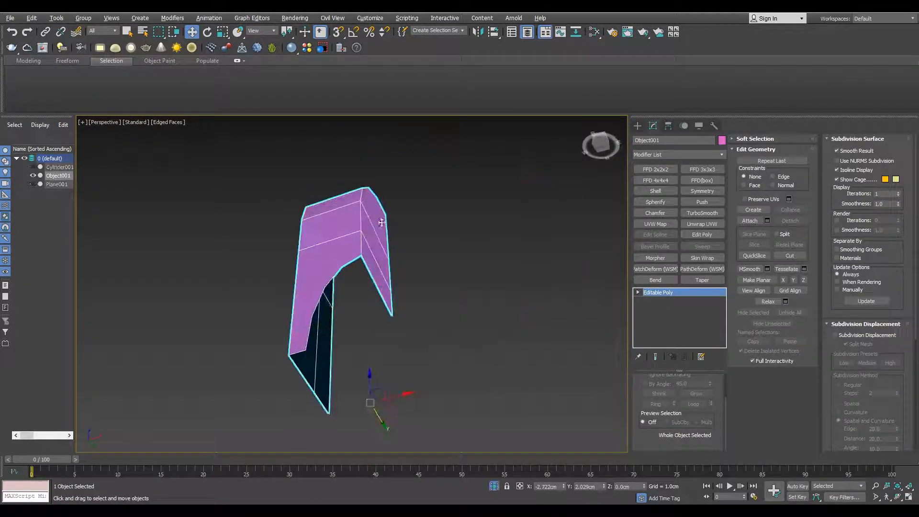
Extend the arch's open edges across the plate's depth to form the inner wall of the opening
key("2")
left_click_drag(360, 331, 392, 316, "shift")
middle_click_drag(392, 315, 384, 320, "alt")
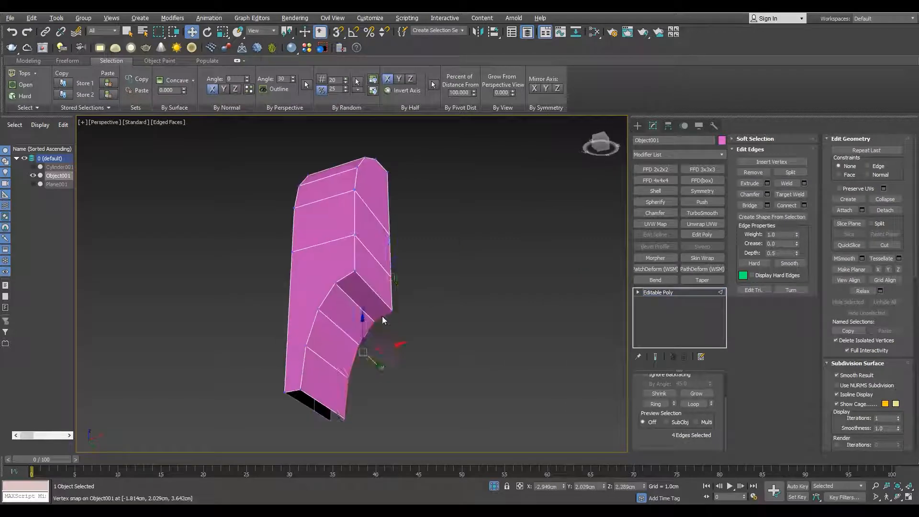
key("1")
key("F3")
key("ctrl+a")
key("F3")
Connect the arch corner to the plate's outer edge and cut horizontal edges across the narrow strip of the side face
key("alt+c")
middle_click_drag(334, 268, 383, 307, "alt")
left_click(322, 240, "ctrl")
key("ctrl+shift+e")
scroll(344, 305, "up", 3)
key("alt+c")
left_click(278, 315)
left_click(310, 312)
right_click(315, 333)
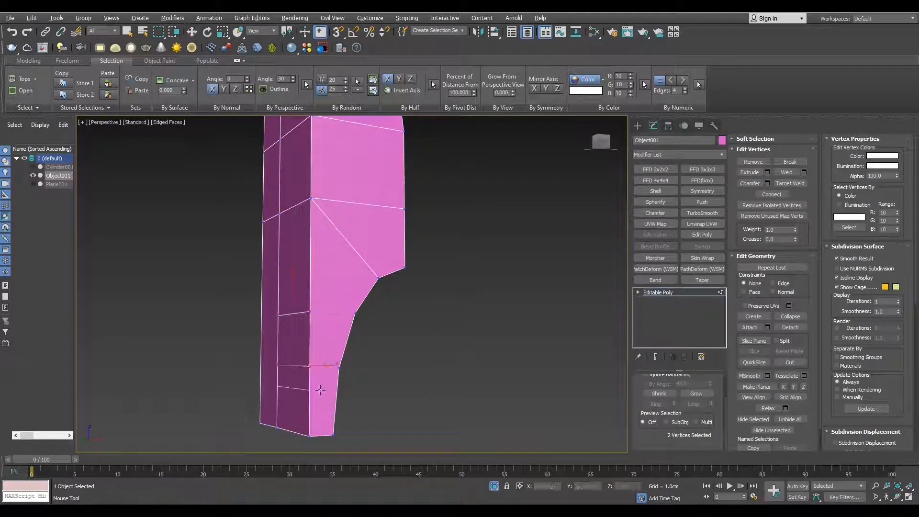
Remove the selected vertices in the plate's lower part and cut horizontal edges across its broad outer face
key("F3")
left_click_drag(378, 338, 311, 303)
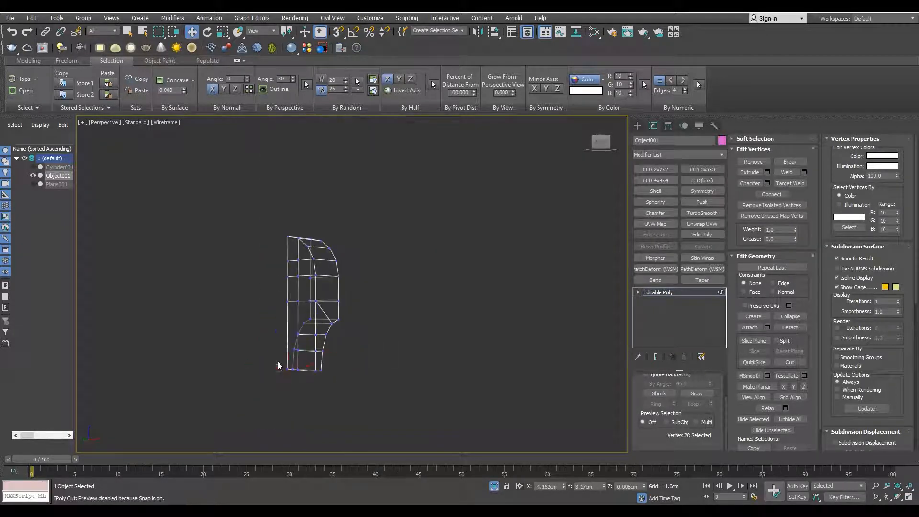
key("BackSpace")
middle_click_drag(269, 302, 298, 307, "alt")
key("F3")
key("alt+c")
scroll(298, 308, "up", 3)
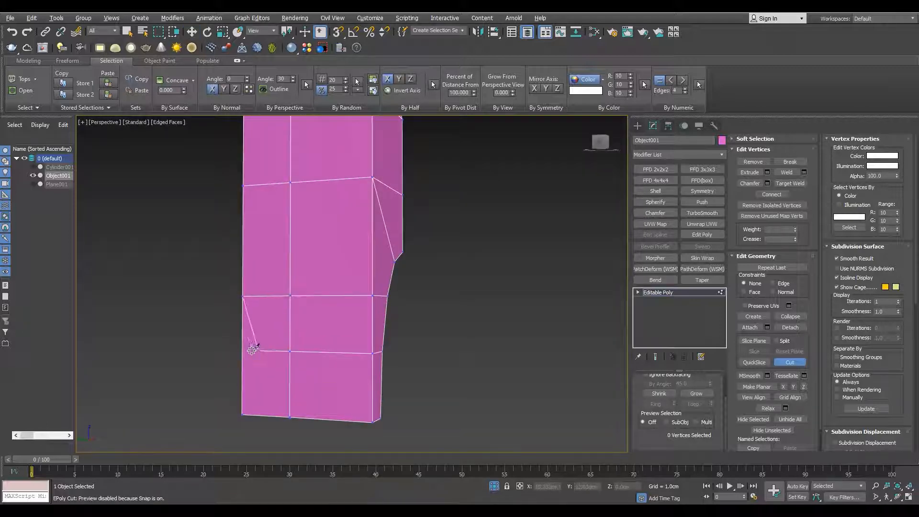
middle_click_drag(255, 246, 258, 229)
Leave the plate's vertex editing and exit isolation to bring the block and cylinder back
left_click(658, 292)
left_click(494, 486)
scroll(383, 306, "down", 6)
middle_click_drag(383, 306, 369, 282, "alt")
key("s")
Select the plate and block together, find a material with the search term "sta", and assign it to them
left_click(362, 257, "ctrl")
key("m")
left_click(392, 102)
type("sta")
left_click(392, 82)
left_click(868, 60)
left_click(507, 206)
Isolate the plate, select all its vertices, and return to the object level
middle_click_drag(354, 268, 296, 242, "alt")
left_click(316, 262)
key("alt+q")
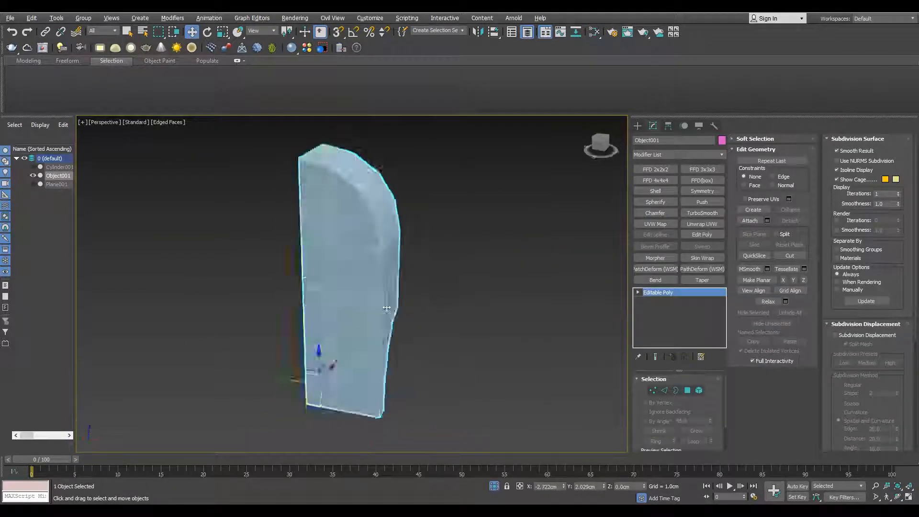
middle_click_drag(441, 309, 507, 311, "alt")
left_click(653, 390)
key("ctrl+a")
left_click(658, 292)
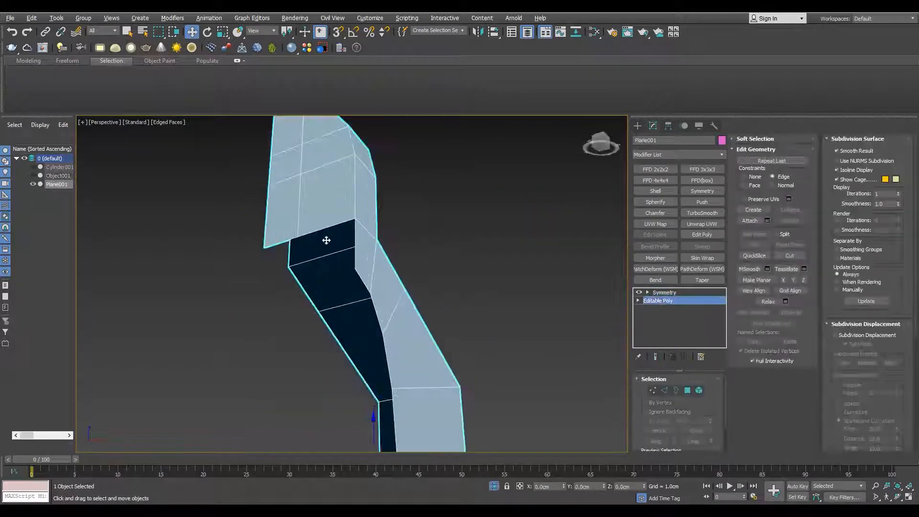
Extend the block's open edges across its depth to form the oval opening's inner wall and weld all its vertices
key("2")
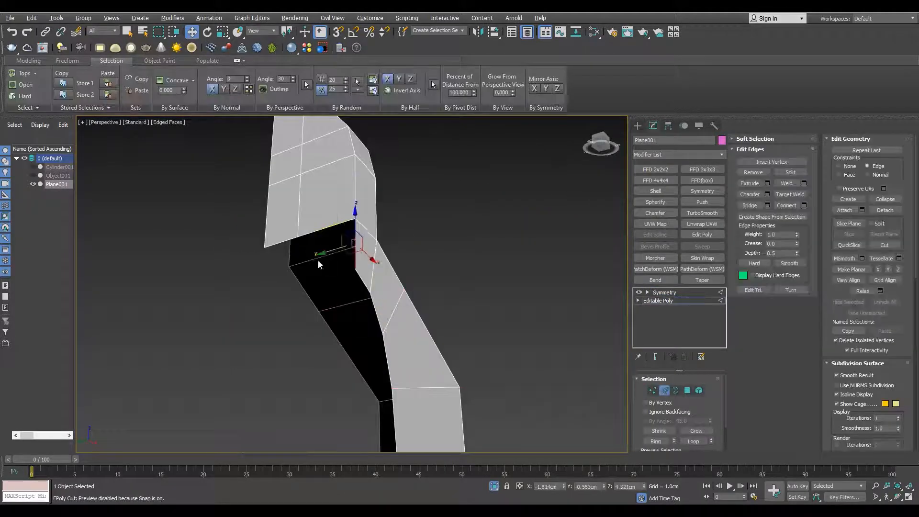
middle_click_drag(320, 264, 327, 241, "alt")
middle_click_drag(255, 203, 347, 239, "alt")
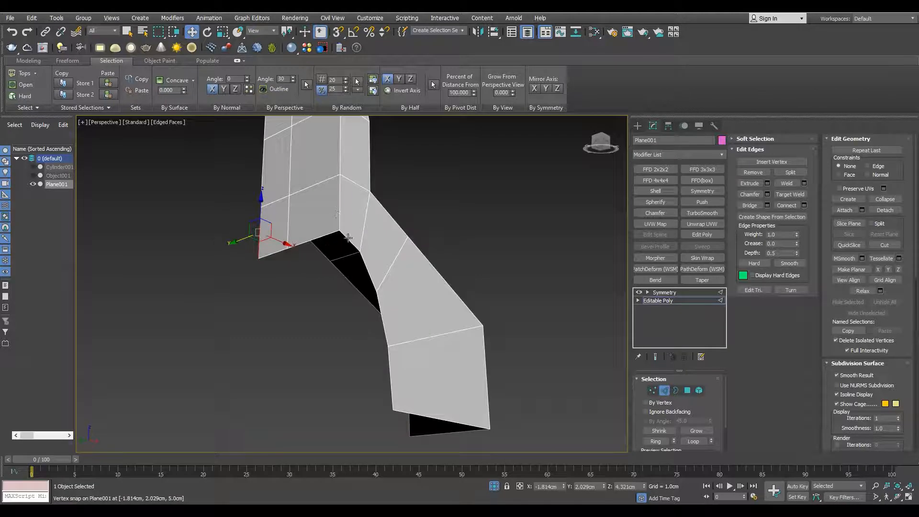
key("1")
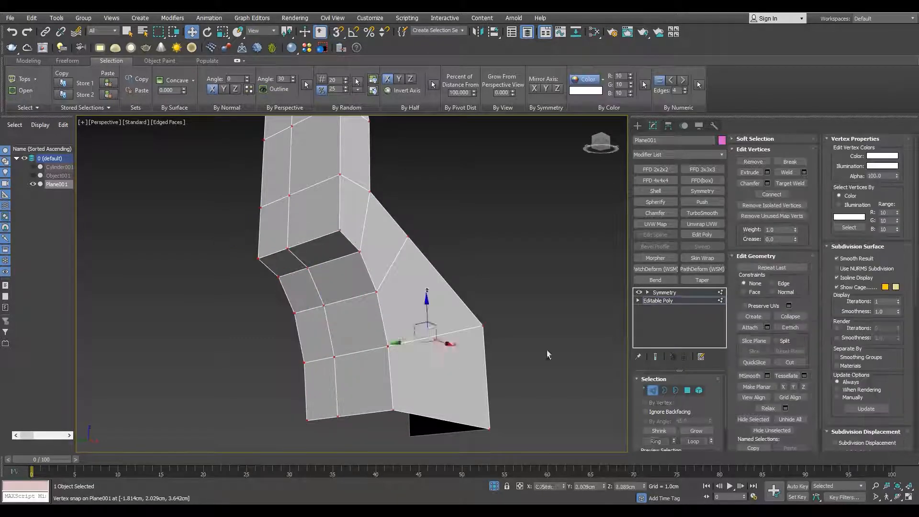
left_click(791, 173)
Apply Symmetry to the plate about the Z axis and add a second Symmetry above it
middle_click_drag(296, 249, 349, 225, "alt")
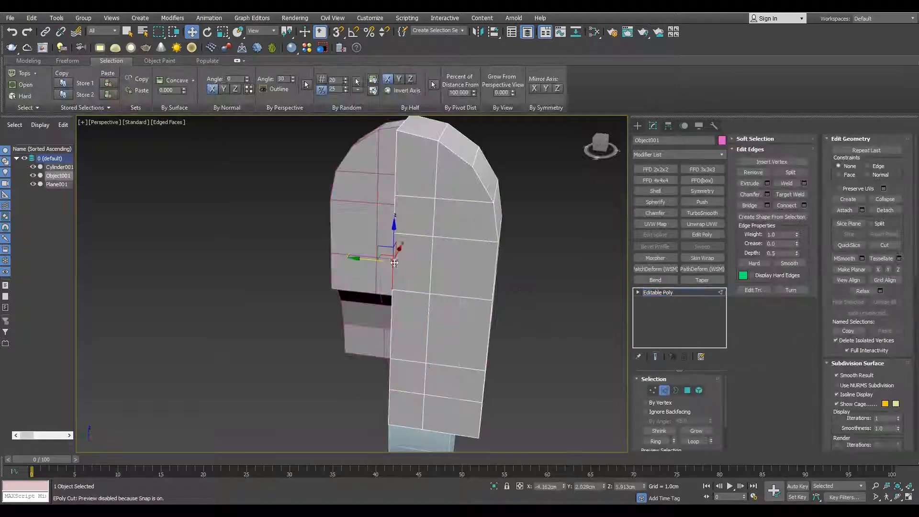
left_click(662, 293)
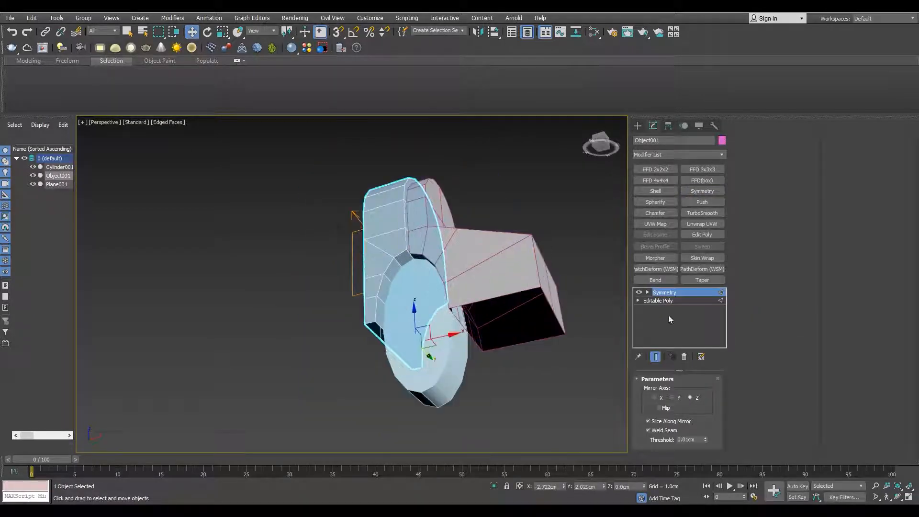
left_click(702, 191)
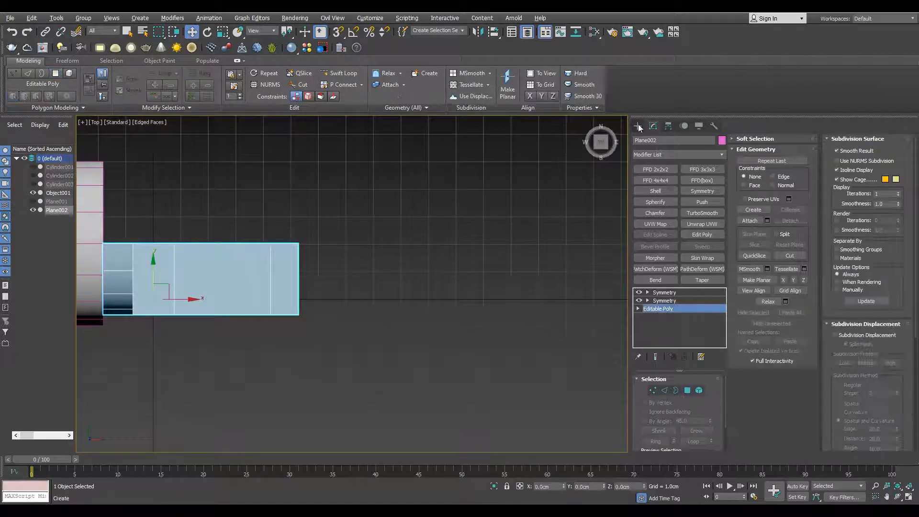
Create a cylinder of 3.0 cm radius, about 1.55 cm high with 16 sides, beyond the block's free end in Top view
left_click_drag(384, 244, 386, 308)
left_click(397, 271)
key("w")
left_click(653, 125)
scroll(328, 230, "up", 2)
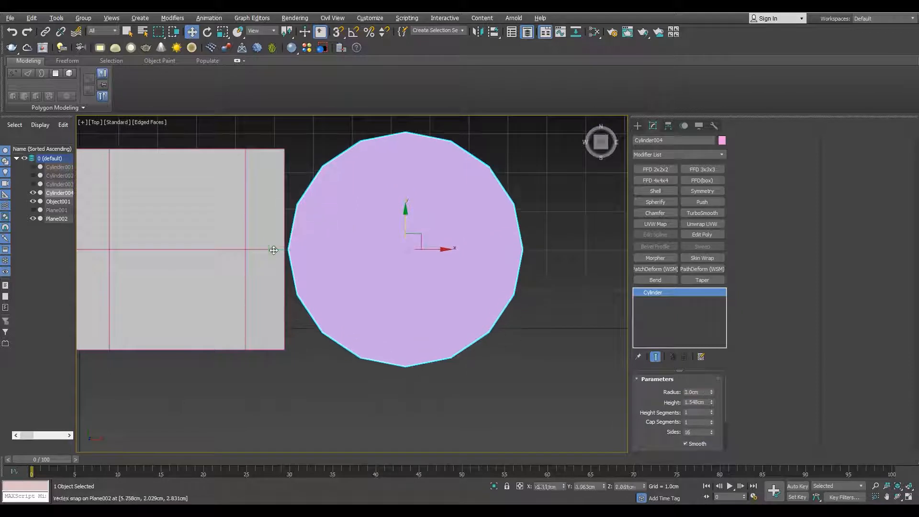
middle_click_drag(315, 209, 323, 224)
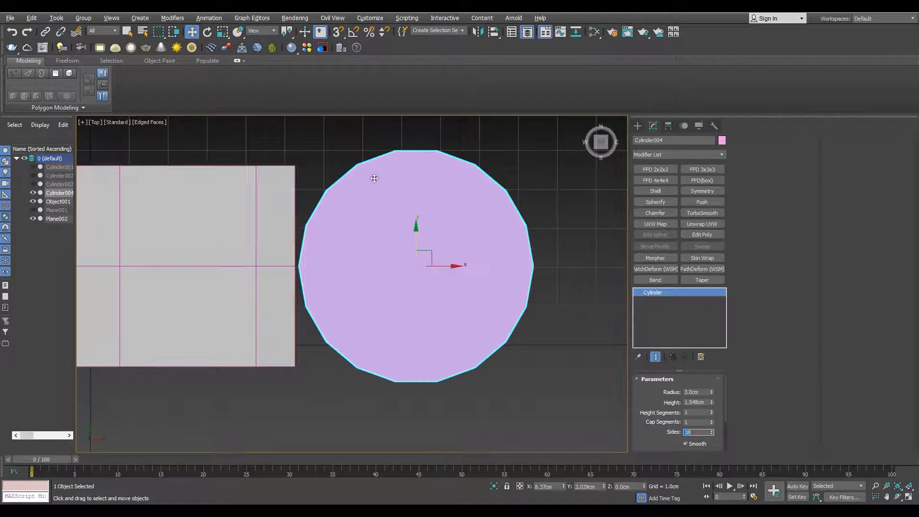
type("16")
key("Return")
Snap the cylinder beside the block's end in the Top view and raise it to the end's upper edge in Front view
middle_click_drag(390, 236, 423, 249)
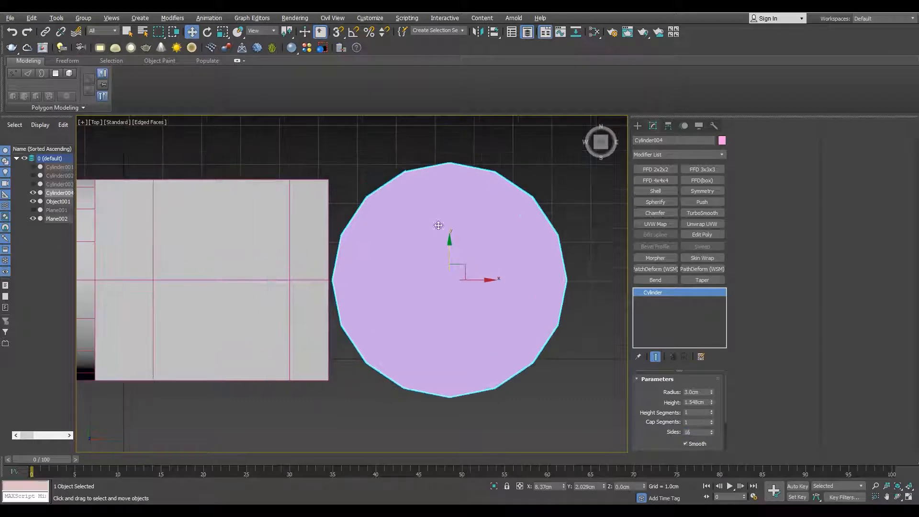
left_click_drag(454, 169, 329, 181)
key("alt+w")
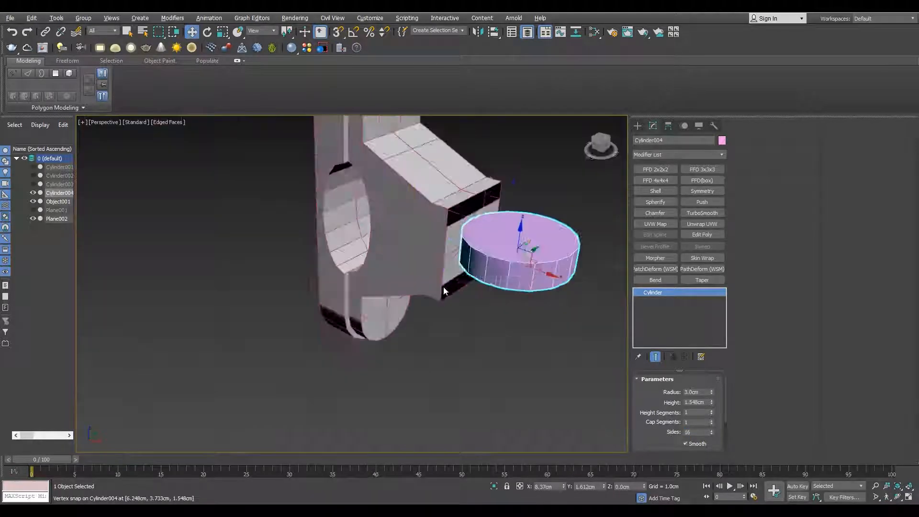
middle_click(499, 253)
key("alt+w")
middle_click_drag(499, 252, 419, 277)
left_click_drag(367, 267, 294, 312)
key("s")
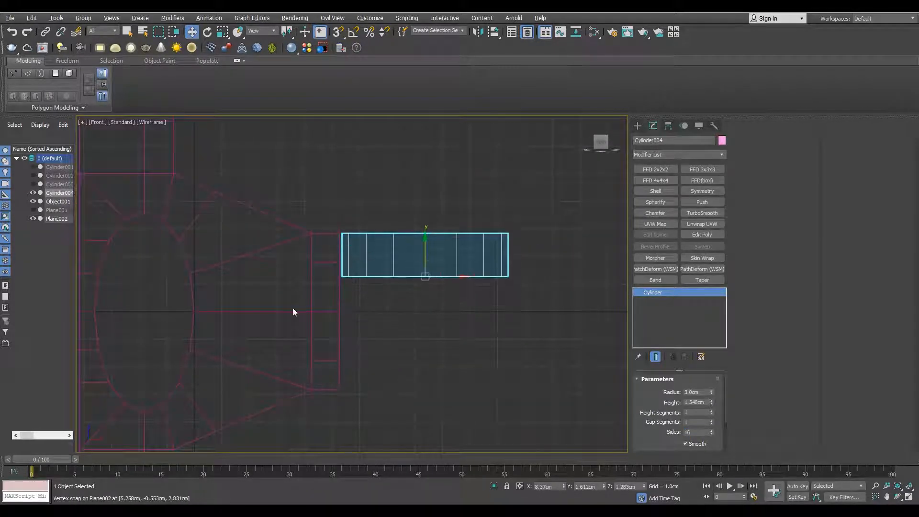
Snap the cylinder along X in the Top view so its rim touches the block's end face
key("alt+w")
key("alt+w")
key("s")
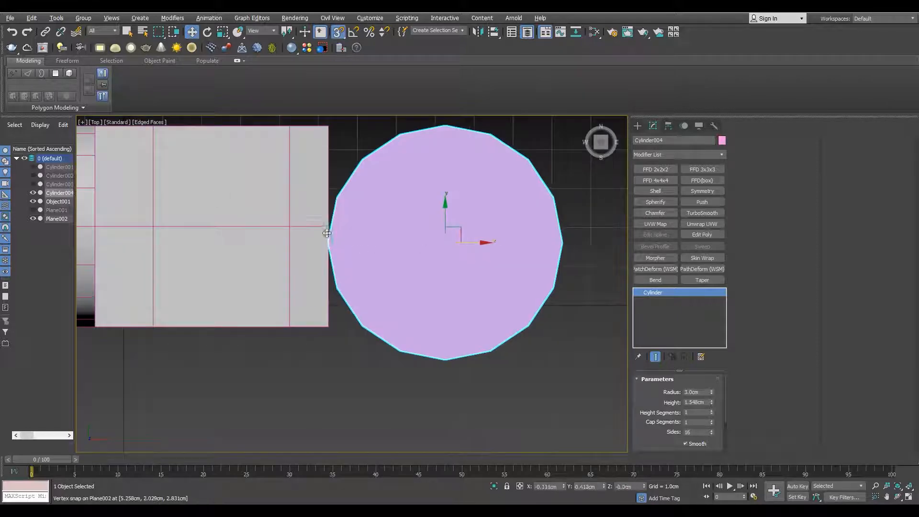
key("alt+w")
middle_click(479, 239)
key("alt+w")
Convert the cylinder to an editable poly and snap its bottom vertices up to the block end's upper edge line
right_click(652, 293)
key("1")
left_click_drag(544, 263, 316, 298)
left_click_drag(273, 305, 277, 261)
key("alt+w")
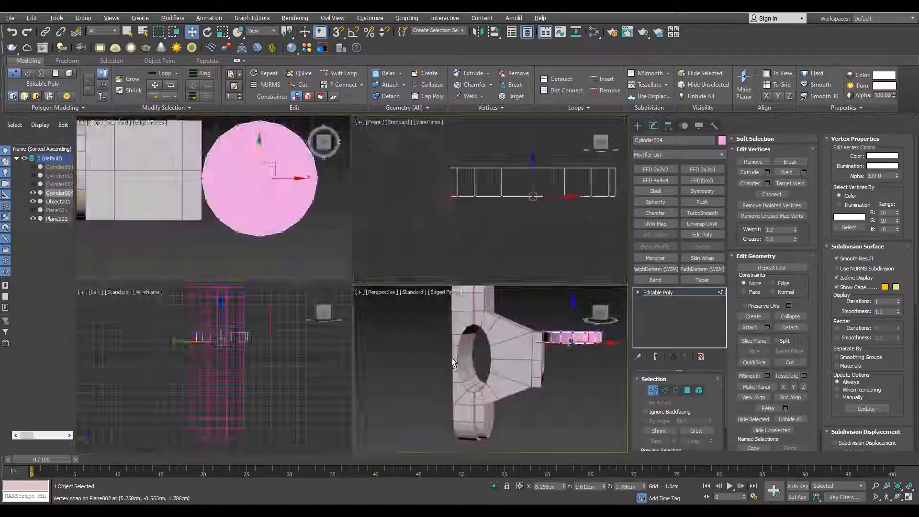
Delete the cylinder's side polygons that face the block's end, leaving the rim open there
key("alt+w")
middle_click_drag(454, 362, 471, 307, "alt")
key("4")
left_click(455, 231)
middle_click_drag(455, 232, 461, 287, "alt")
key("alt+w")
key("alt+w")
middle_click_drag(304, 286, 291, 342)
left_click_drag(392, 169, 393, 169)
scroll(393, 170, "down", 3)
left_click_drag(521, 357, 452, 283, "alt")
key("alt+w")
key("alt+w")
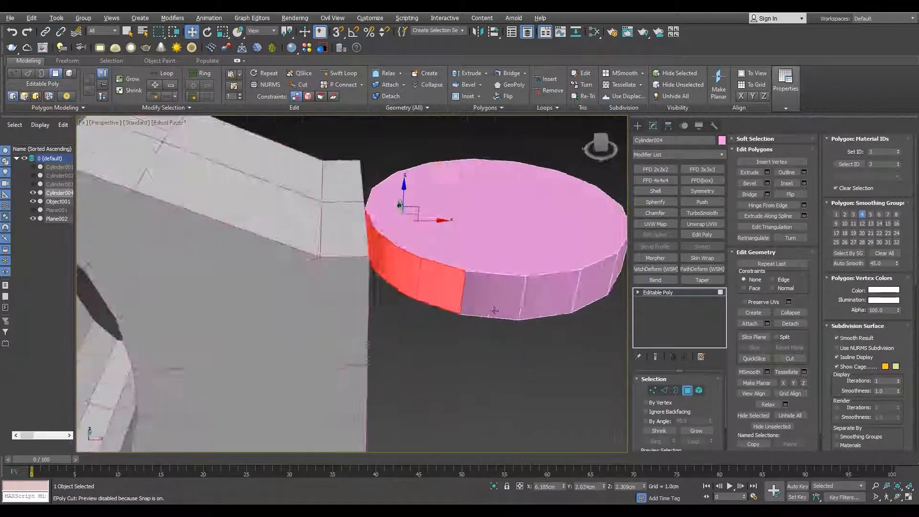
middle_click_drag(493, 312, 484, 359, "alt")
key("alt+w")
key("alt+w")
key("F3")
scroll(381, 237, "up", 2)
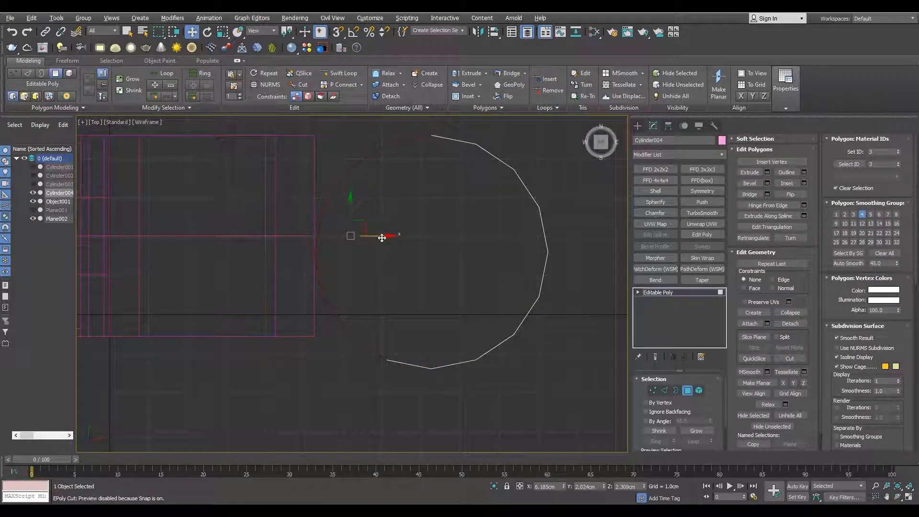
key("alt+w")
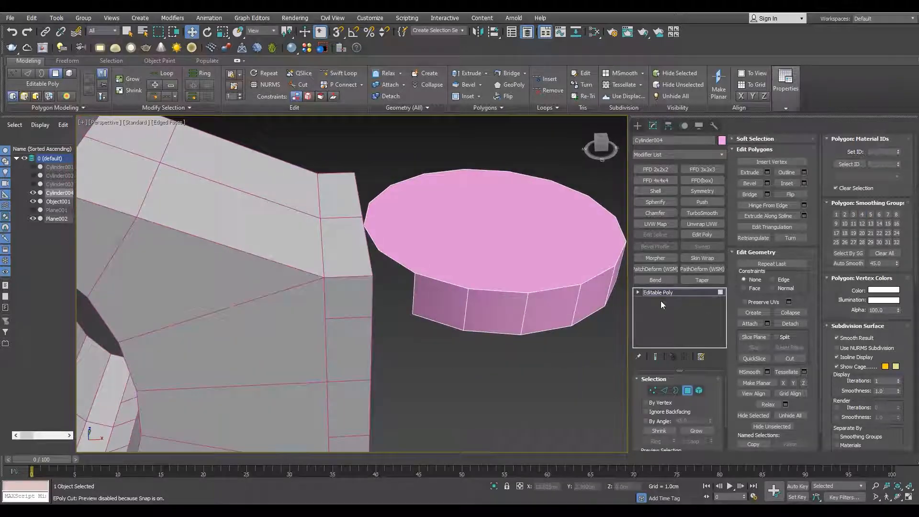
Go to the block's editable poly level and delete the end-face polygons facing the cylinder
left_click(664, 293)
key("alt+w")
key("alt+w")
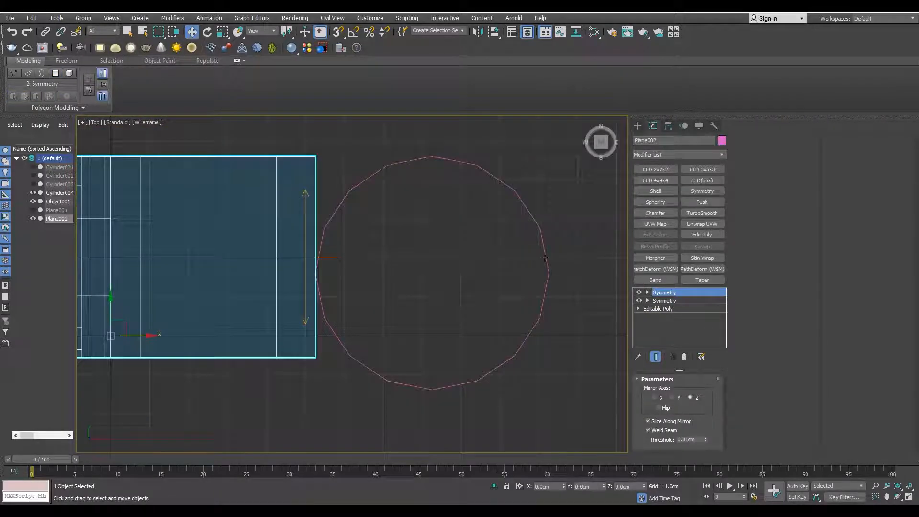
left_click(544, 256)
middle_click_drag(317, 250, 358, 252)
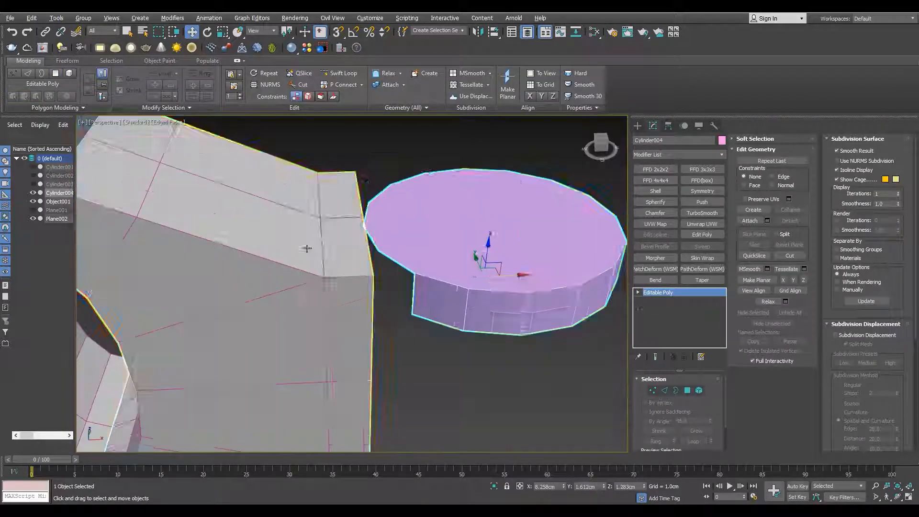
left_click(662, 310)
key("F3")
key("2")
middle_click_drag(308, 234, 378, 235, "alt")
key("4")
left_click(387, 339)
Delete the block's lower half so that only its upper half remains as an editable poly
key("2")
scroll(372, 300, "down", 5)
scroll(383, 288, "down", 3)
key("1")
left_click_drag(405, 287, 227, 450)
scroll(394, 239, "up", 5)
key("2")
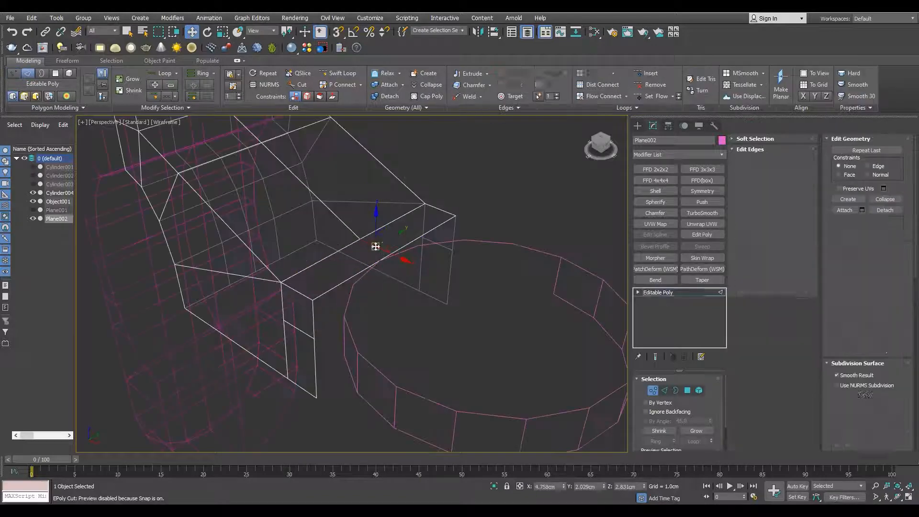
key("F3")
Attach the cylinder to the half block
left_click(660, 293)
left_click(750, 220)
left_click(478, 239)
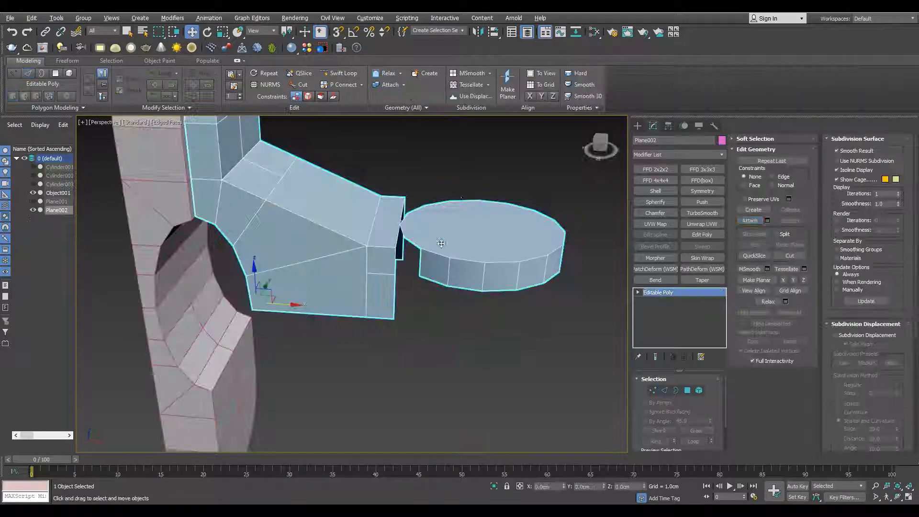
Bridge the vertical edges of the block's end to the cylinder's open rim edges on both sides
key("2")
middle_click_drag(383, 261, 410, 259, "alt")
scroll(411, 259, "up", 3)
left_click(411, 258)
left_click(750, 205)
middle_click_drag(316, 239, 460, 306, "alt")
scroll(452, 380, "down", 1)
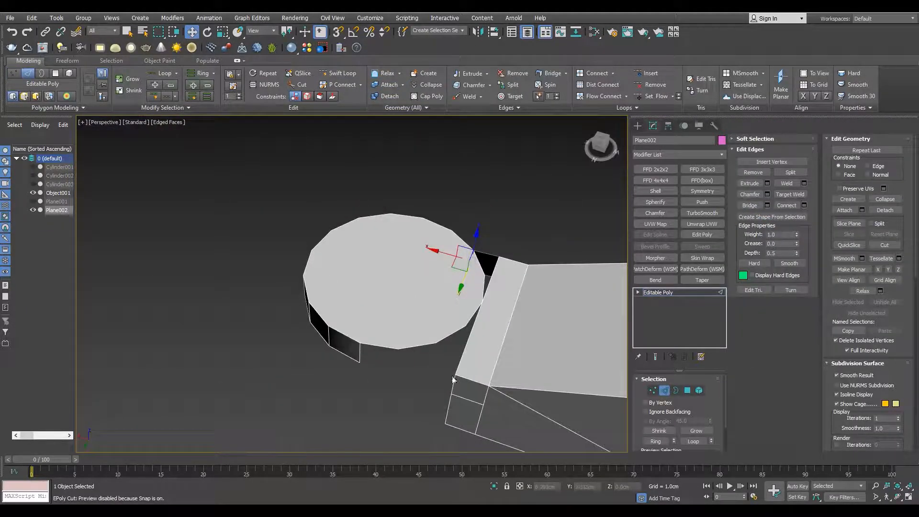
left_click(362, 350, "ctrl")
left_click(749, 206)
Cap the open border on top between the block's end and the cylinder
middle_click_drag(455, 347, 372, 299, "alt")
key("3")
left_click(431, 348)
scroll(421, 296, "up", 4)
middle_click_drag(431, 299, 402, 246)
scroll(402, 249, "down", 3)
Remove the curved edges separating the cylinder's top face from the new cap
key("2")
left_click(398, 321)
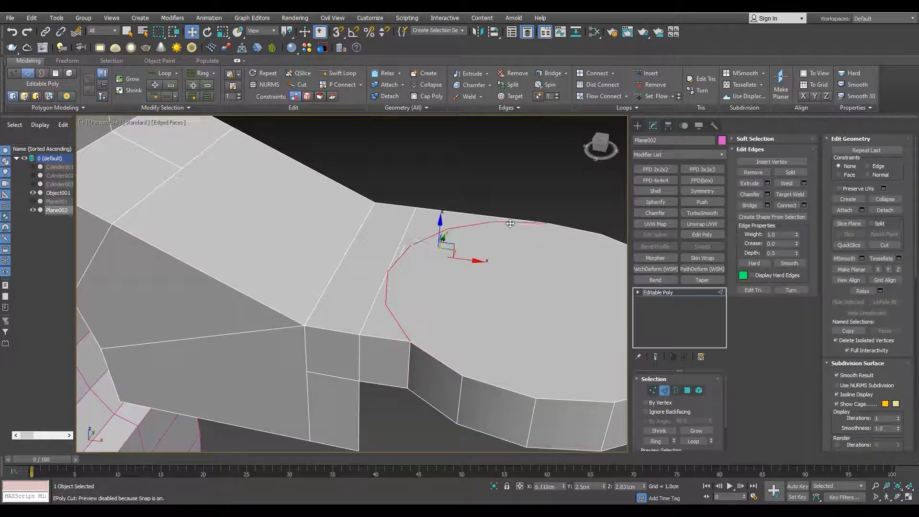
key("ctrl+BackSpace")
Add a second horizontal edge across the block's end strip below the arm and bridge the end face beneath it
scroll(466, 270, "down", 3)
middle_click_drag(465, 271, 338, 206, "alt")
left_click(471, 307, "ctrl")
scroll(345, 231, "down", 3)
scroll(338, 207, "up", 2)
middle_click_drag(400, 323, 244, 378, "alt")
key("alt+1")
mouse_move(345, 183)
middle_mouse_down("alt")
mouse_move(328, 180)
mouse_move(472, 228)
mouse_move(269, 260)
mouse_move(265, 290)
mouse_move(283, 263)
middle_mouse_up("alt")
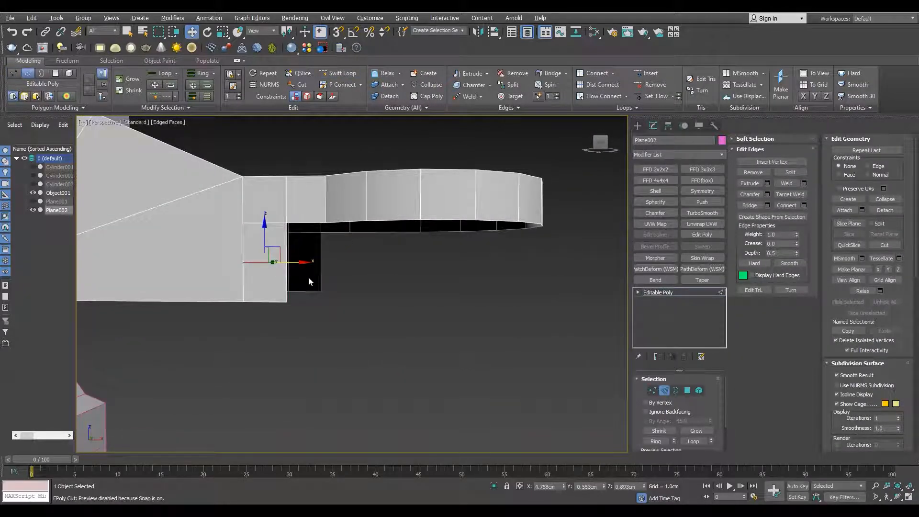
middle_click_drag(320, 281, 353, 257, "alt")
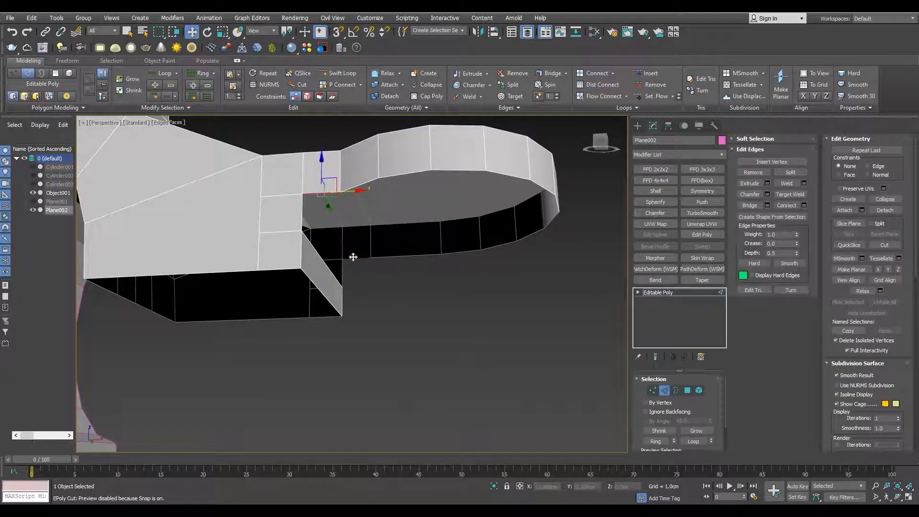
Close the open border on the underside of the rounded arm
key("3")
middle_click_drag(311, 221, 350, 216, "alt")
key("F3")
key("1")
left_click_drag(366, 332, 365, 333)
key("F3")
middle_click_drag(355, 330, 325, 244, "alt")
scroll(300, 302, "up", 5)
scroll(326, 244, "down", 4)
key("F3")
Detach the rounded arm's polygons as a clone and select the new copy
key("4")
left_click_drag(521, 172, 345, 337)
key("alt+d")
left_click(491, 262)
left_click(658, 292)
left_click(352, 279)
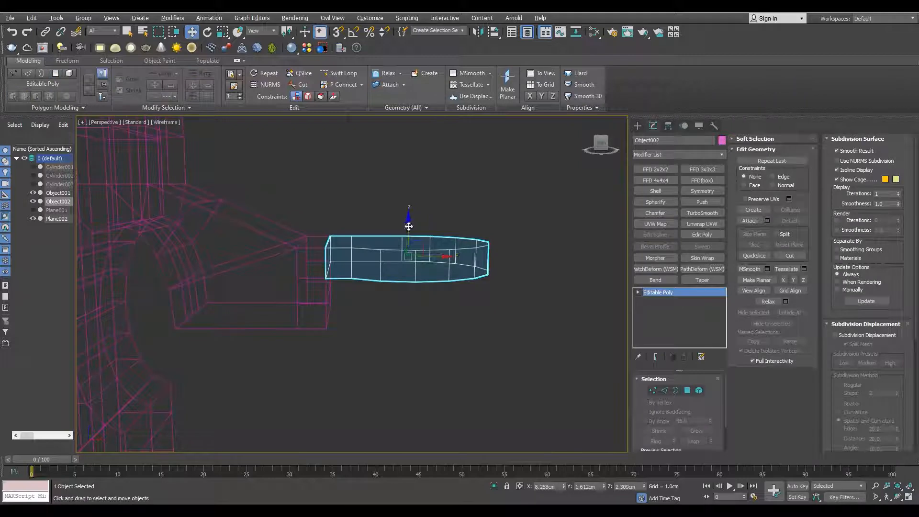
Snap the copied arm downward in Front view so its upper face meets the lower edge line on the block's end
key("s")
middle_click_drag(352, 291, 338, 305, "alt")
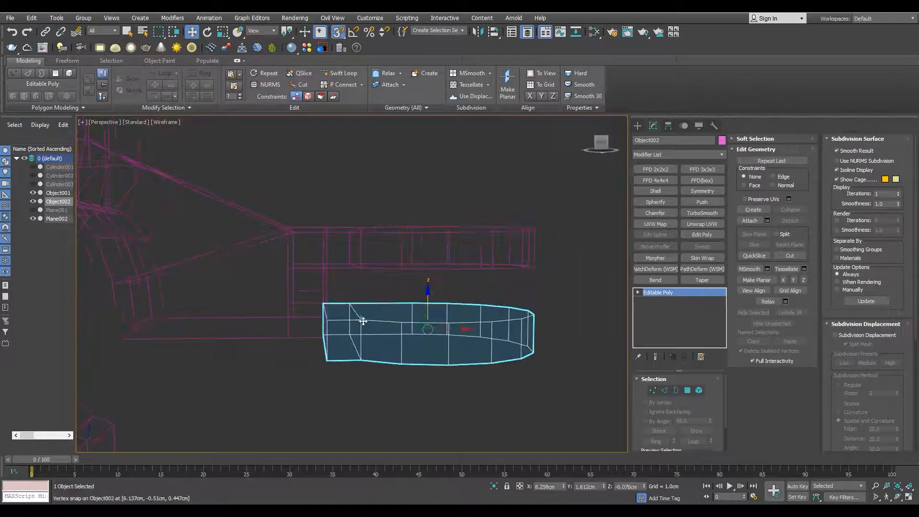
key("f")
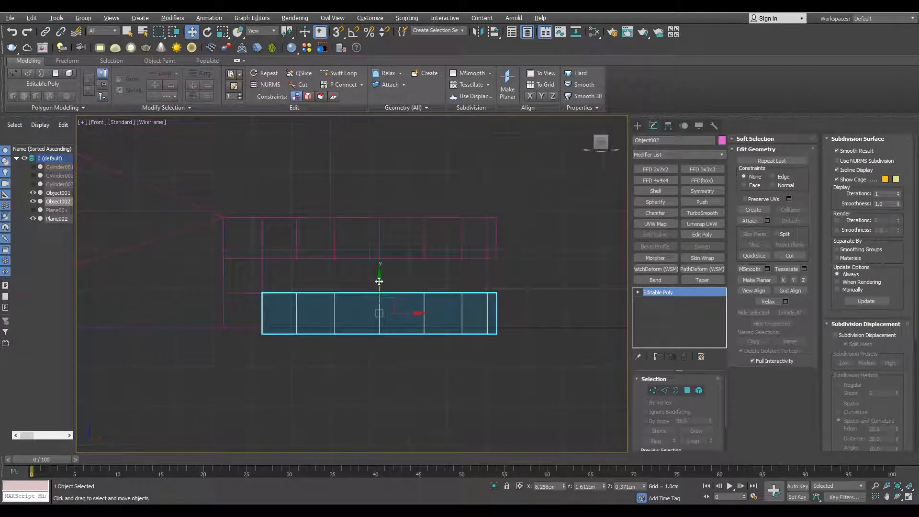
scroll(258, 337, "up", 3)
left_click_drag(268, 332, 268, 319)
scroll(268, 320, "down", 3)
Snap the copied arm's bottom vertices up to the level of the half block's bottom edge
left_click(291, 250)
key("1")
key("alt+c")
left_click_drag(277, 276, 274, 277)
key("alt+w")
middle_click(394, 339)
key("alt+w")
mouse_move(380, 301)
middle_mouse_down("alt")
mouse_move(357, 284)
mouse_move(420, 302)
mouse_move(382, 302)
middle_mouse_up("alt")
Delete the underside polygons of the copied arm
scroll(355, 305, "up", 3)
key("1")
left_click(355, 305)
key("4")
left_click(368, 307)
left_click(436, 289, "shift")
key("Delete")
Delete the block's end-face polygon where the lower arm joins it
scroll(420, 302, "down", 3)
key("F3")
left_click(657, 294)
left_click(378, 313)
key("F3")
scroll(382, 302, "up", 4)
key("4")
left_click(379, 303)
scroll(352, 233, "down", 5)
mouse_move(352, 233)
middle_mouse_down("alt")
mouse_move(358, 268)
mouse_move(354, 216)
middle_mouse_up("alt")
scroll(354, 259, "up", 4)
Attach the copied lower arm to the block
left_click(700, 292)
middle_click_drag(370, 282, 368, 310, "alt")
key("F3")
key("4")
key("F3")
key("4")
left_click(751, 220)
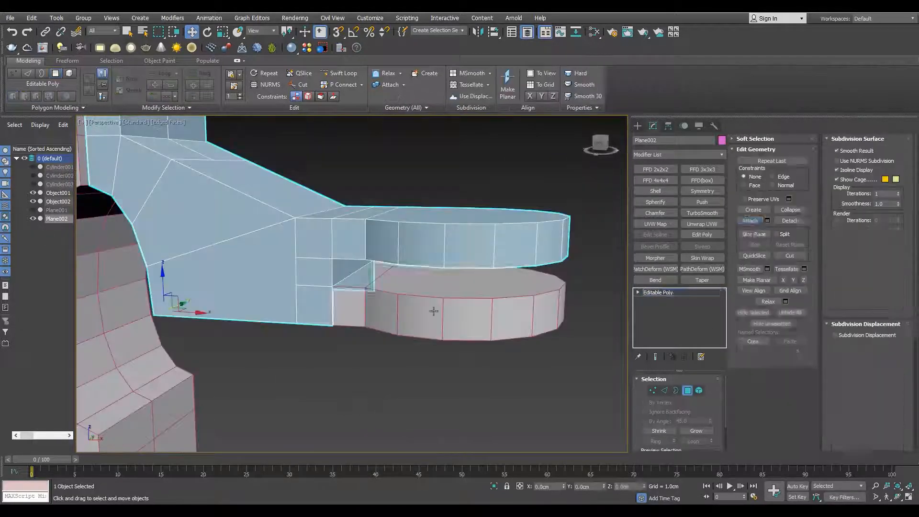
left_click(433, 311)
Weld the coincident vertices where the lower arm meets the block, using a 0.01 cm threshold
scroll(366, 302, "up", 4)
key("F3")
key("3")
left_click(407, 378)
left_click(331, 363, "ctrl")
left_click(652, 390, "ctrl")
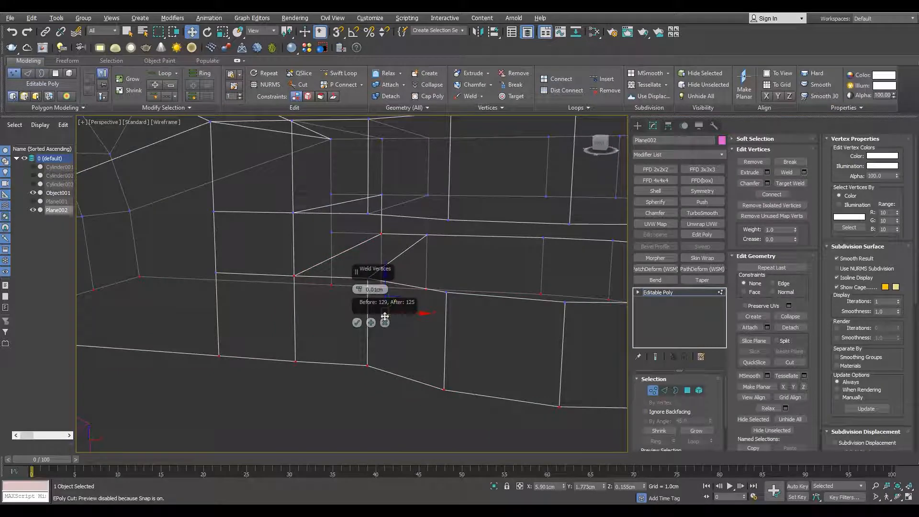
left_click(357, 323)
key("F3")
scroll(357, 312, "down", 6)
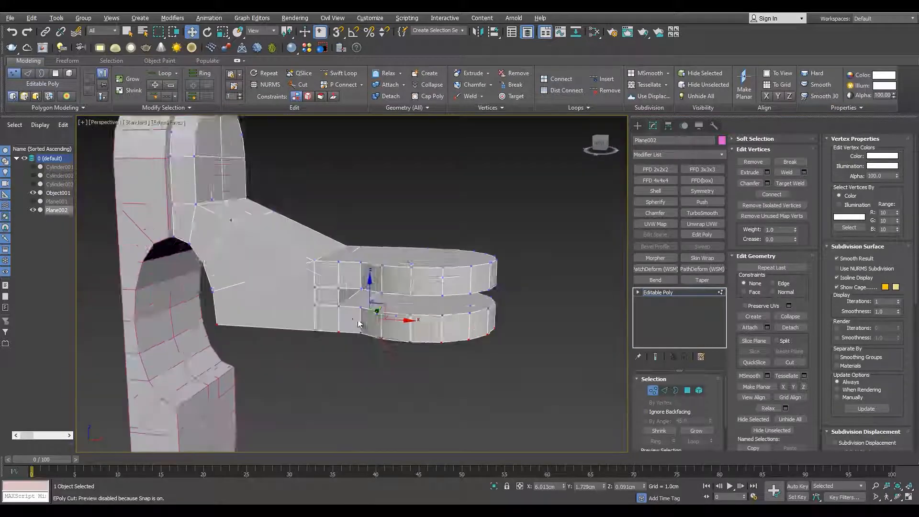
Examine the two arms and their joint with the block in the Perspective and Top views
middle_click_drag(358, 310, 269, 315, "alt")
key("alt+w")
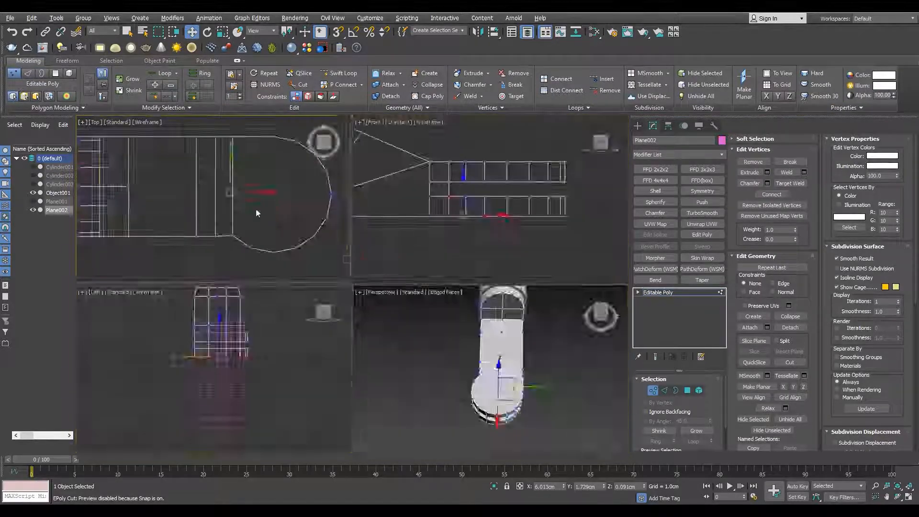
middle_click(256, 209)
key("alt+w")
key("F3")
key("alt+w")
middle_click(551, 377)
key("alt+w")
mouse_move(383, 268)
middle_mouse_down("alt")
mouse_move(458, 246)
mouse_move(355, 279)
middle_mouse_up("alt")
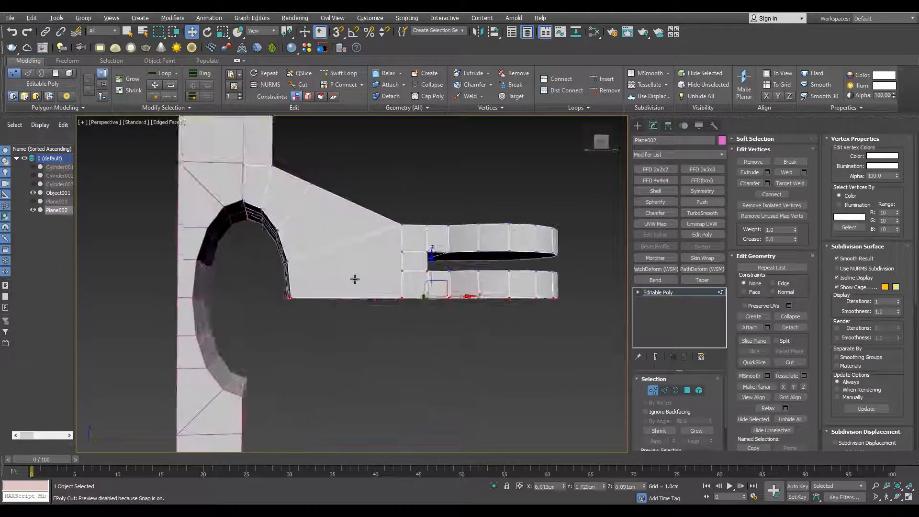
Connect the oval opening's edge vertices to the arm-end vertices across the block's side faces
key("F3")
scroll(321, 284, "up", 4)
left_click_drag(316, 281, 270, 242)
middle_click_drag(481, 246, 469, 255, "alt")
left_click_drag(440, 291, 440, 292, "ctrl")
key("ctrl+shift+e")
key("F3")
mouse_move(441, 287)
middle_mouse_down("alt")
mouse_move(455, 257)
mouse_move(439, 247)
mouse_move(396, 256)
mouse_move(421, 261)
middle_mouse_up("alt")
left_click(664, 390)
scroll(383, 287, "down", 3)
middle_click_drag(383, 311, 352, 285, "alt")
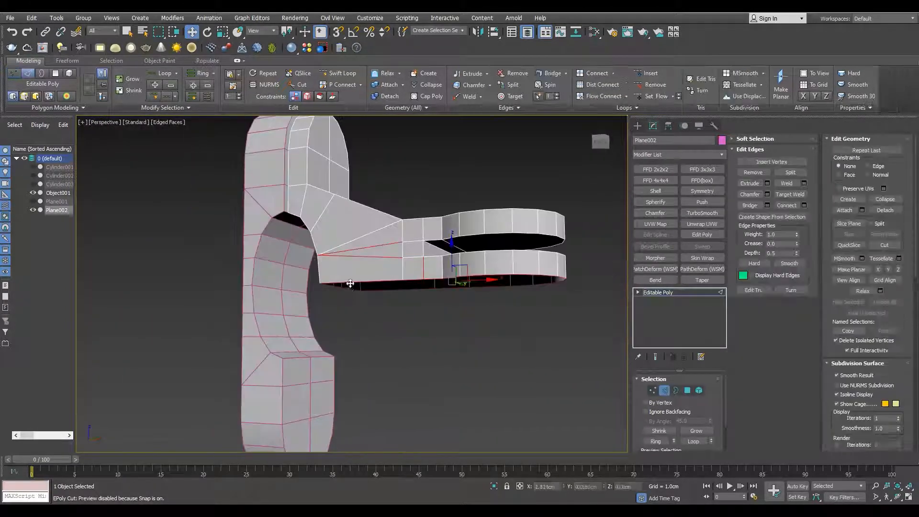
Mirror the half block and its arms with a Symmetry modifier on the Y axis
left_click(702, 191)
left_click(672, 398)
key("F4")
scroll(421, 254, "up", 3)
middle_click_drag(421, 239, 370, 202, "alt")
key("F4")
scroll(395, 225, "down", 4)
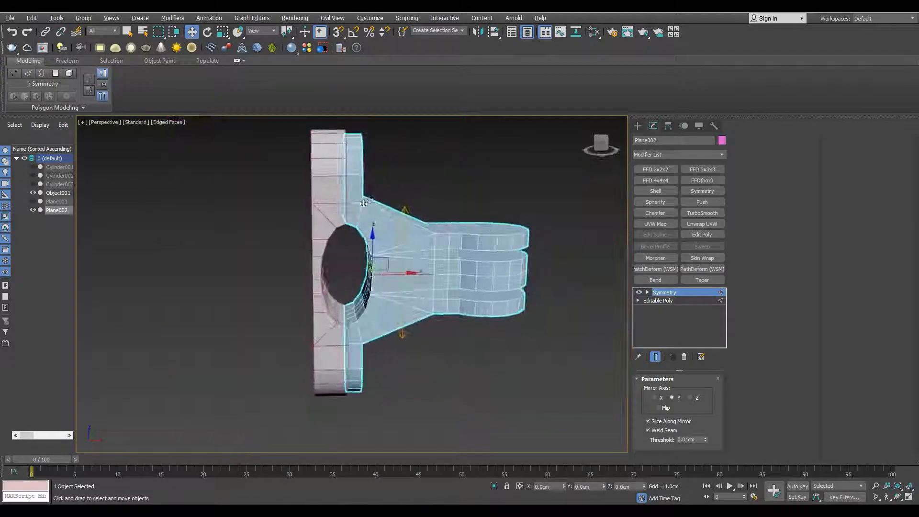
Chamfer the inner corner edge where the arm's sloped face meets the block
scroll(371, 202, "up", 5)
left_click(657, 300)
key("alt+c")
scroll(350, 226, "up", 2)
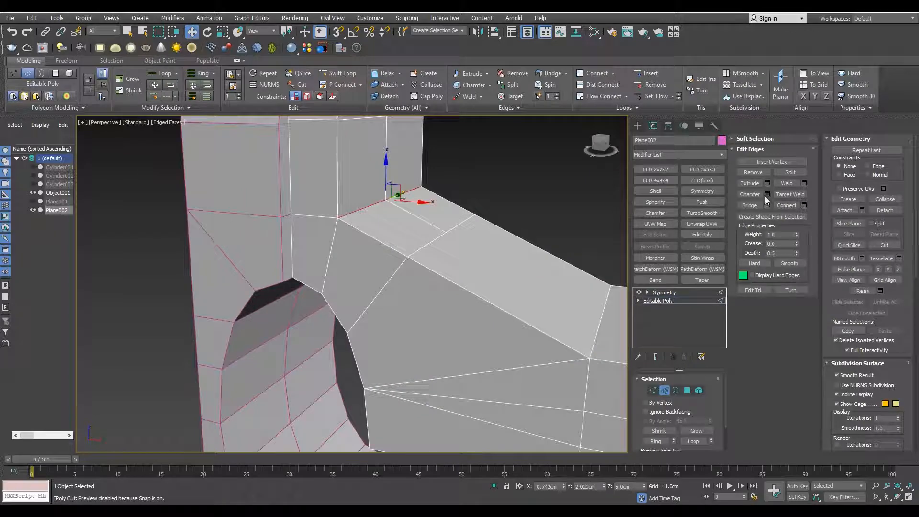
middle_click_drag(324, 198, 371, 232, "alt")
key("Return")
Target-weld the stray vertices at the chamfered corner and cut new side-face edges from the oval opening to that corner
key("F3")
scroll(345, 246, "up", 3)
key("1")
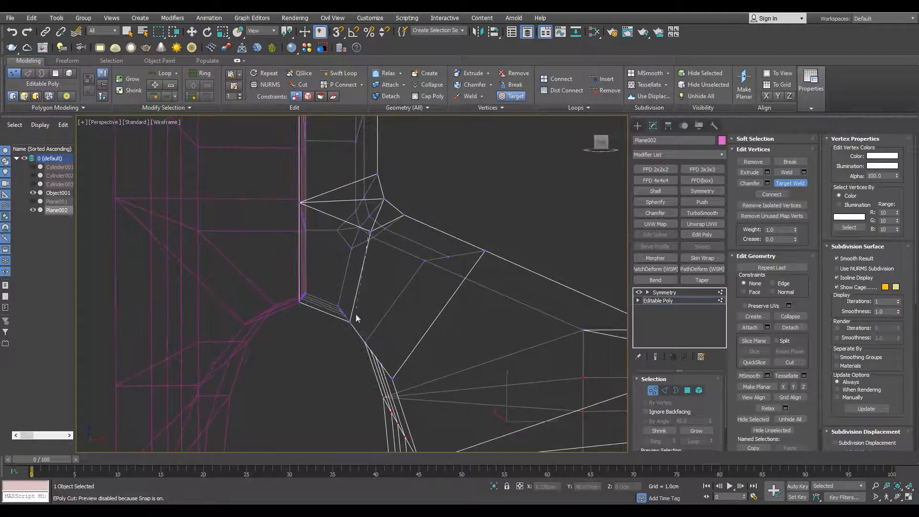
key("F3")
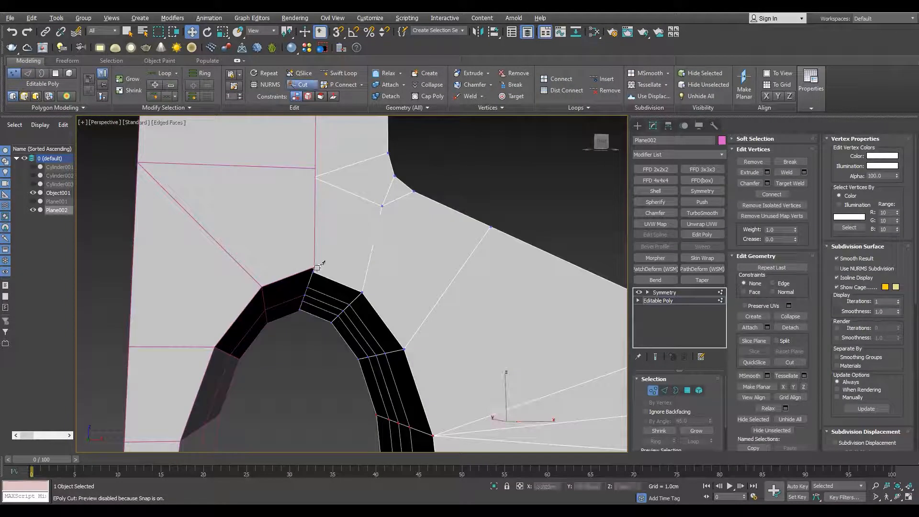
middle_click_drag(345, 265, 367, 215, "alt")
key("alt+c")
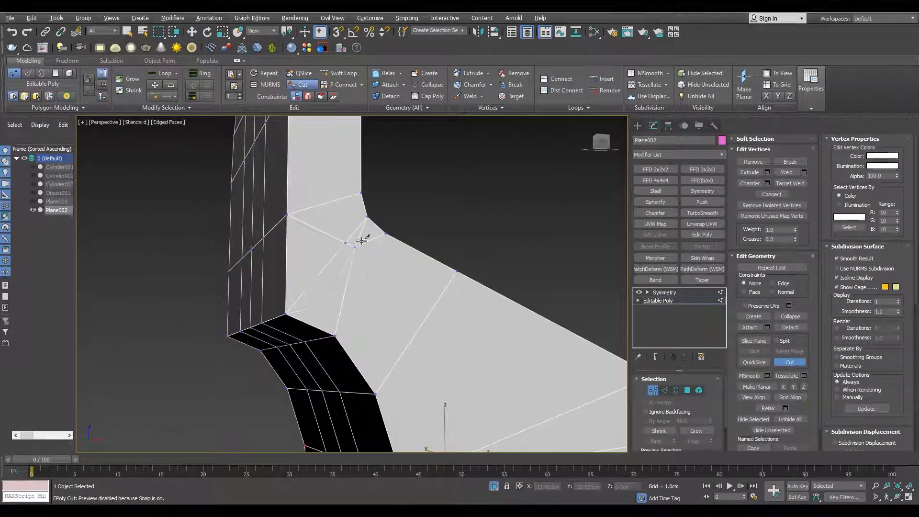
Remove the leftover edges around the chamfered corner on the first side face
right_click(364, 266)
key("2")
left_click(321, 231)
key("BackSpace")
middle_click_drag(393, 269, 370, 275, "alt")
scroll(330, 271, "up", 2)
left_click(314, 257)
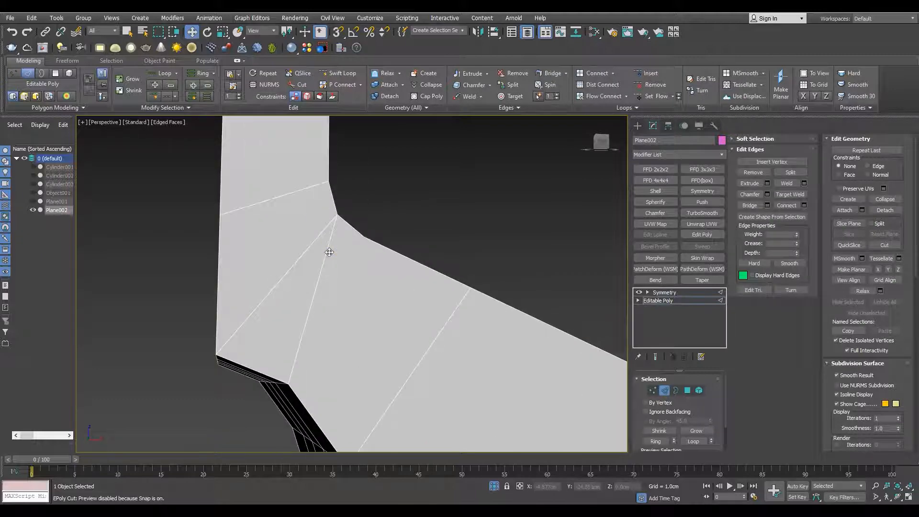
key("1")
left_click(289, 382)
key("2")
left_click(311, 305)
key("BackSpace")
Cut the matching edges at the chamfered corner on the opposite side face and remove the leftover edges there
scroll(311, 300, "down", 5)
middle_click_drag(311, 301, 341, 266, "alt")
scroll(341, 261, "up", 3)
key("1")
key("alt+c")
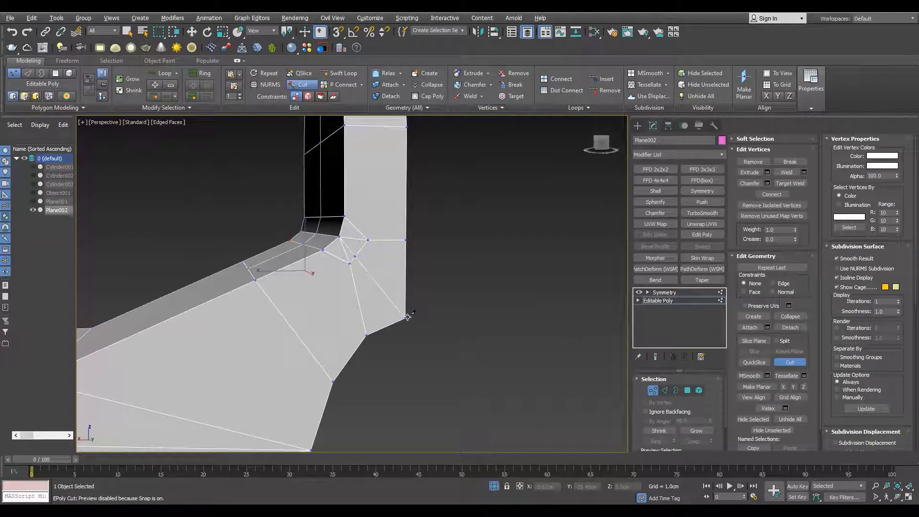
key("2")
left_click(369, 252)
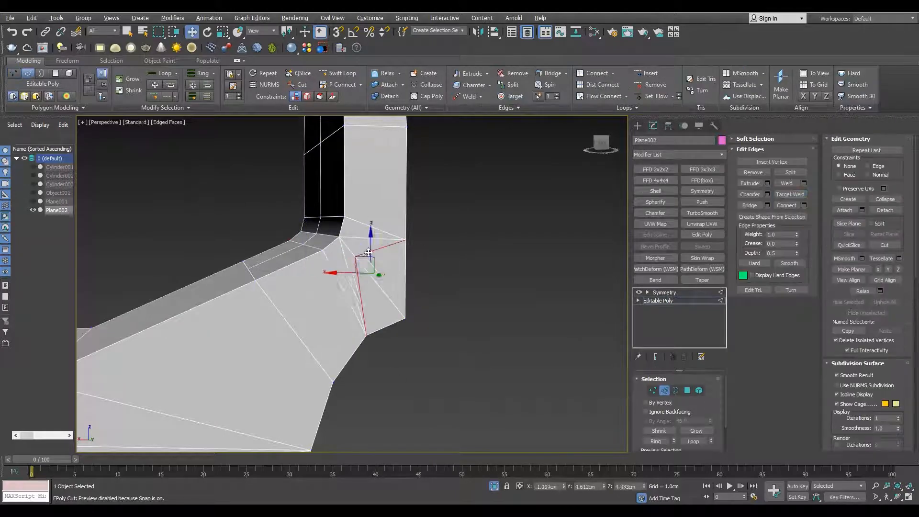
key("BackSpace")
Chamfer the edges where the straight arms meet their rounded heads, using 2 segments and an amount of about 0.26 cm
middle_click_drag(354, 236, 386, 294, "alt")
scroll(368, 289, "down", 4)
scroll(369, 293, "up", 3)
middle_click_drag(311, 298, 416, 294, "alt")
scroll(416, 295, "up", 3)
left_click(410, 307)
scroll(411, 309, "up", 2)
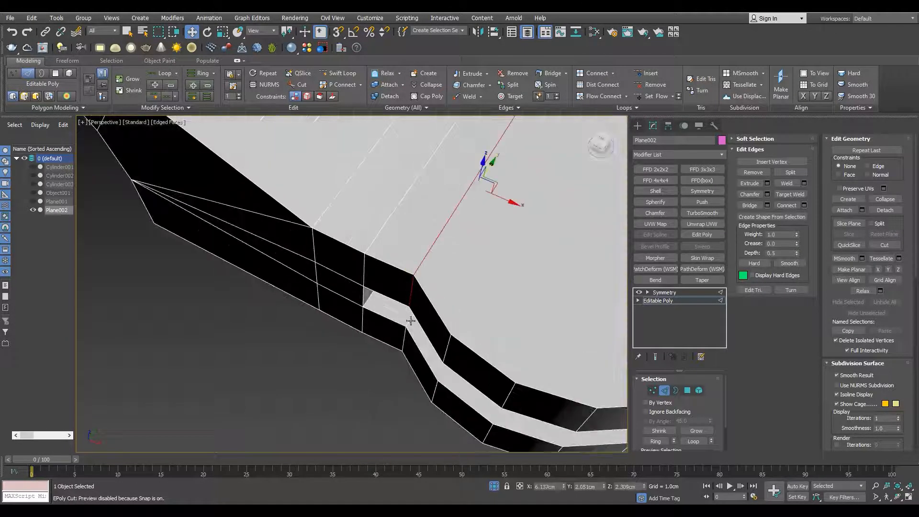
key("t")
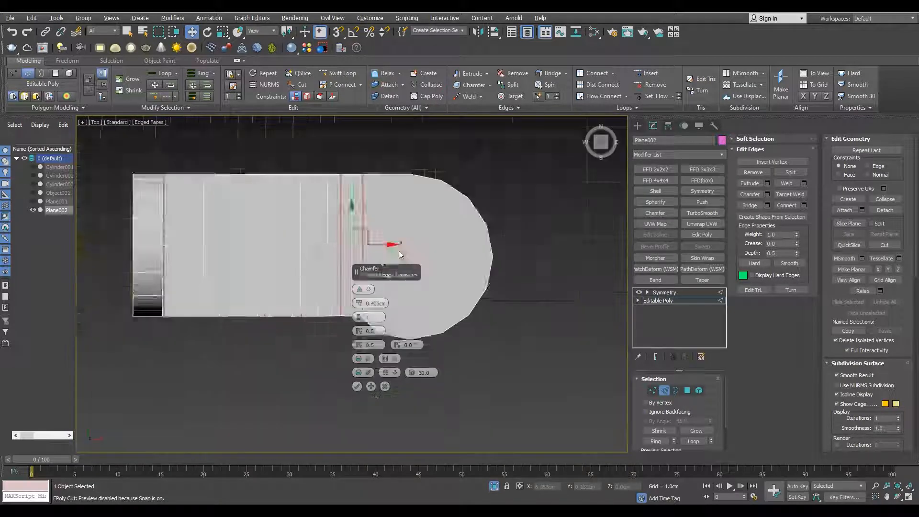
key("F3")
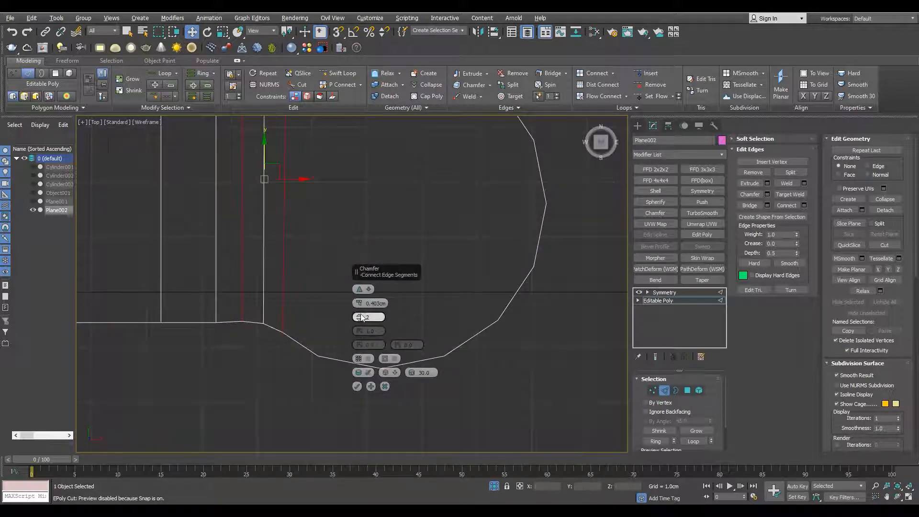
left_click_drag(361, 305, 361, 313)
key("alt+w")
middle_click(547, 390)
key("alt+w")
middle_click_drag(287, 235, 308, 251, "alt")
scroll(326, 197, "down", 2)
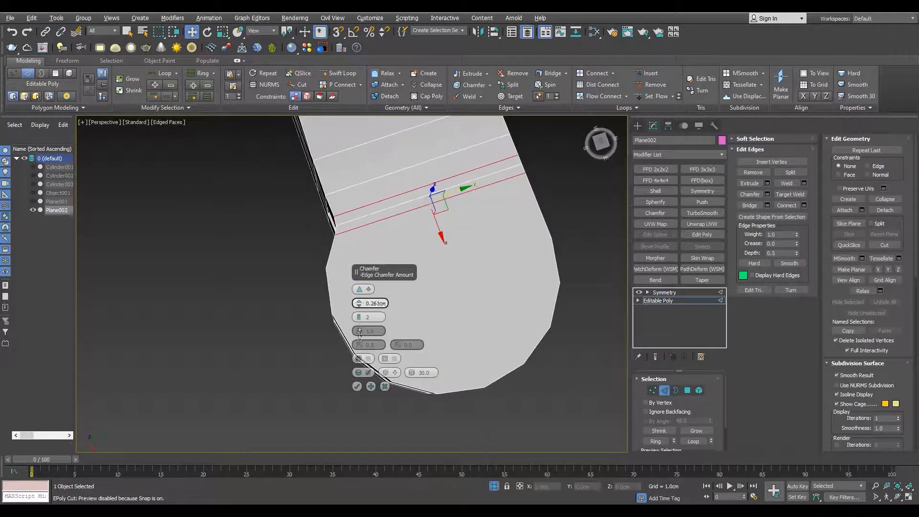
left_click_drag(358, 337, 358, 331)
Examine the chamfered arm heads on the half model and with the Symmetry modifier
middle_click_drag(395, 338, 381, 140, "alt")
middle_click_drag(319, 179, 369, 240, "alt")
scroll(301, 175, "down", 3)
scroll(338, 234, "down", 1)
scroll(349, 230, "up", 4)
left_click(361, 226)
left_click(664, 293)
scroll(335, 229, "down", 4)
left_click(658, 300)
scroll(373, 251, "up", 3)
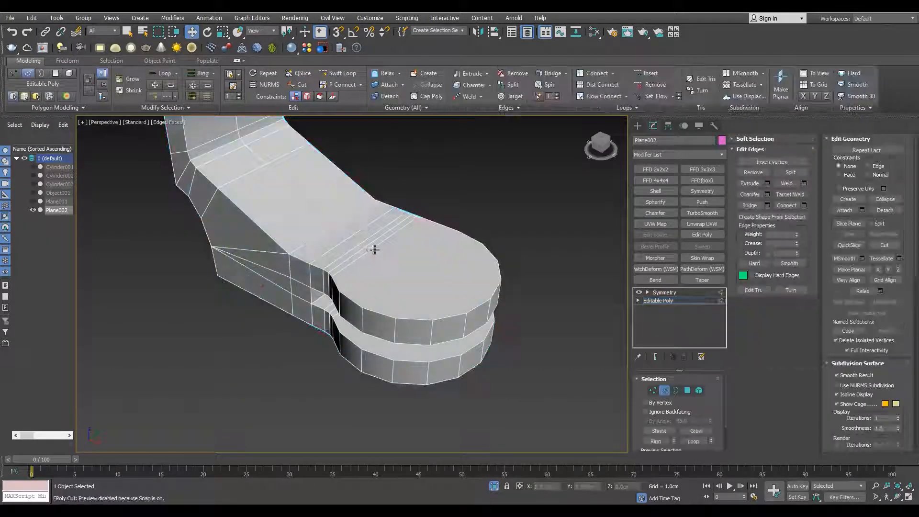
Lower the row of vertices along the middle arm's upper edge to thin that arm and widen the gap above it
key("1")
middle_click_drag(488, 298, 473, 277, "alt")
key("f")
key("F3")
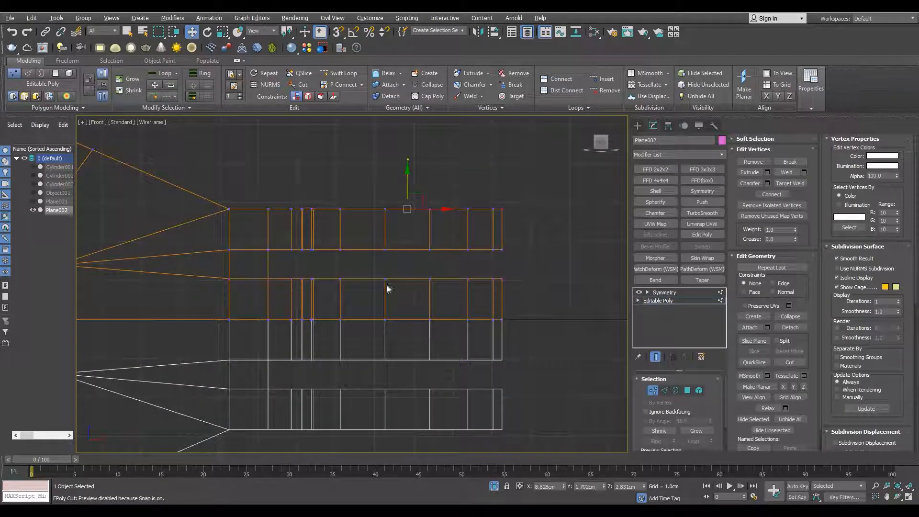
left_click_drag(537, 271, 211, 289)
key("F3")
key("p")
left_click_drag(413, 259, 414, 263)
middle_click_drag(417, 265, 434, 335, "alt")
Connect the ring of edges between the oval opening and the arm's sloped edge with a lengthwise edge loop
key("2")
key("F3")
left_click_drag(404, 304, 385, 279)
key("alt+e")
mouse_move(386, 279)
middle_mouse_down("alt")
mouse_move(328, 256)
mouse_move(506, 254)
middle_mouse_up("alt")
key("ctrl+shift+e")
Move the new loop's end vertices up toward the arm's sloped edge in the Front view
key("f")
key("F3")
key("F3")
key("1")
left_click_drag(505, 283, 479, 237)
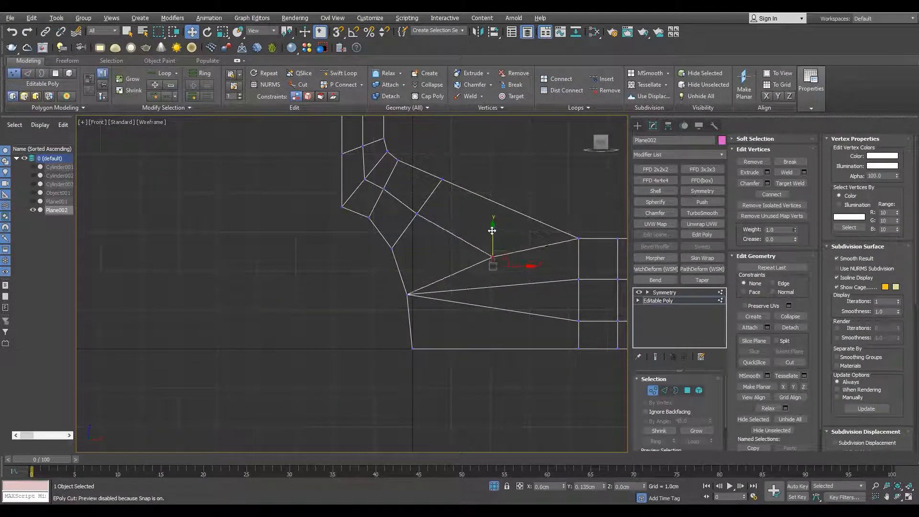
Try removing the edges that fan out from the oval opening to the arm ends
key("2")
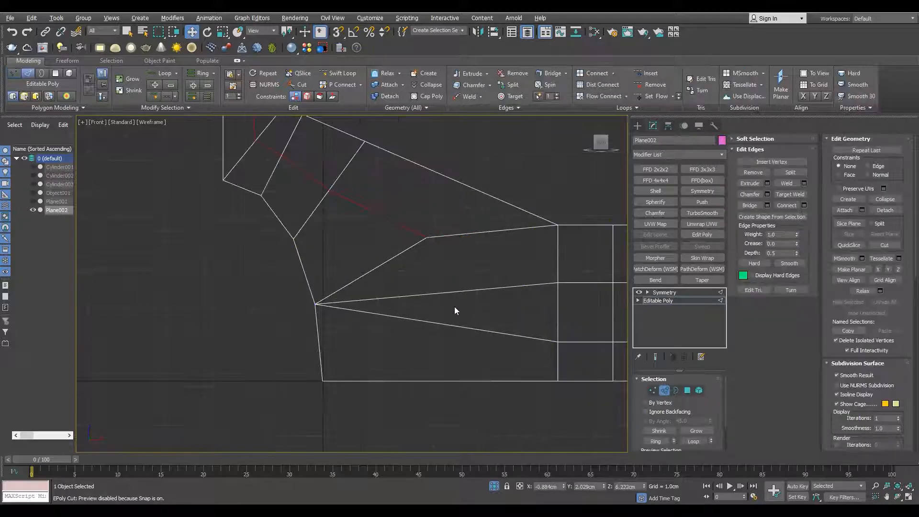
key("BackSpace")
Try to bridge the two lower side-face edges across the open underside of the half model
left_click(330, 375)
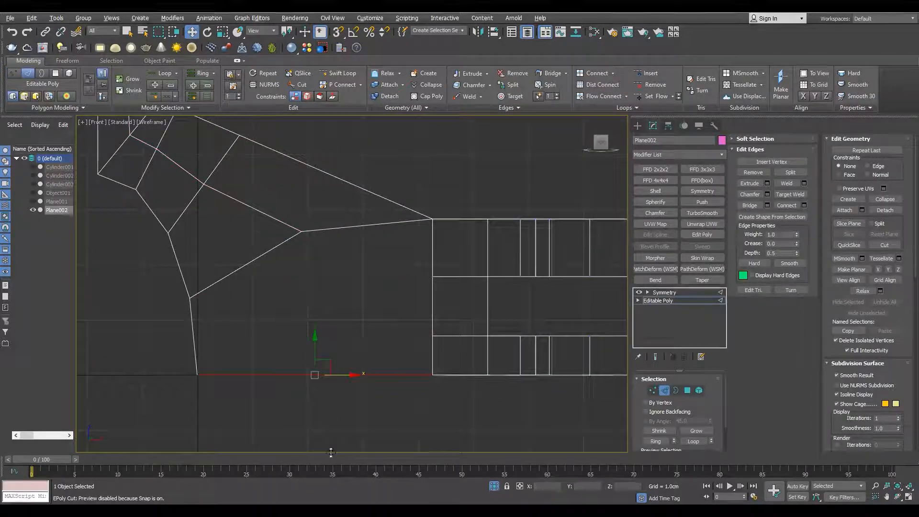
key("1")
key("alt+w")
left_click(389, 357)
key("alt+w")
mouse_move(402, 372)
middle_mouse_down("alt")
mouse_move(375, 309)
mouse_move(395, 306)
mouse_move(414, 282)
middle_mouse_up("alt")
key("F3")
key("2")
left_click(413, 280, "ctrl")
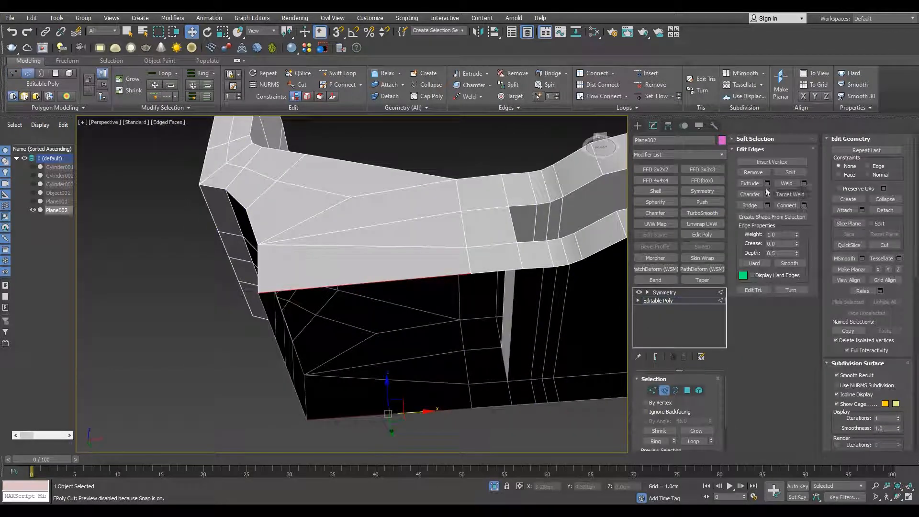
left_click(752, 205)
Connect the ring of lower side-face edges with a short vertical edge on both sides
key("2")
key("2")
left_click(376, 286)
key("alt+r")
key("ctrl+shift+e")
key("4")
key("1")
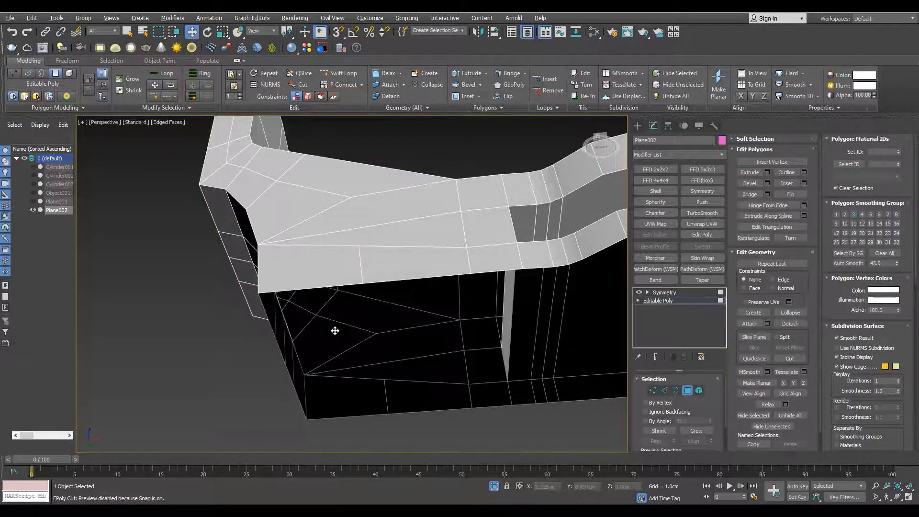
Cut a vertical edge from the side face's inner vertex across the fan edges down to the new lower edge
key("f")
key("F3")
key("alt+w")
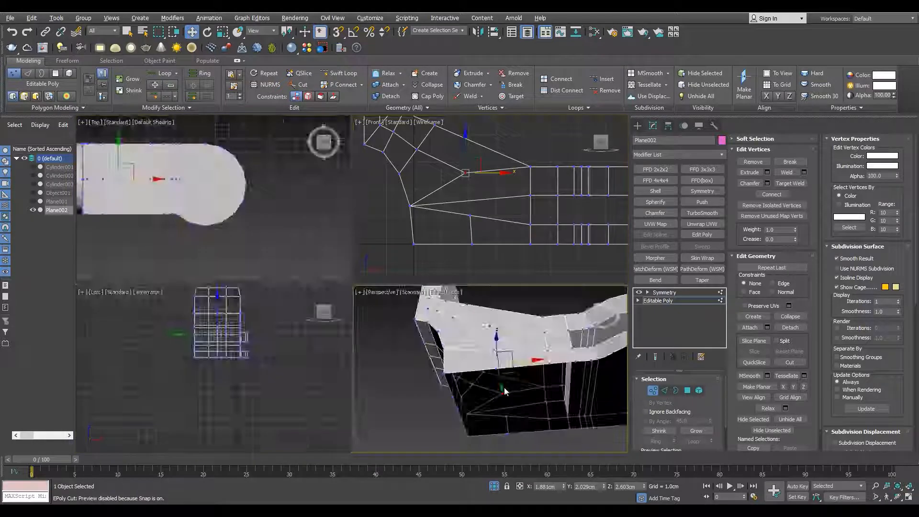
right_click(505, 391)
key("alt+w")
key("alt+c")
key("w")
mouse_move(388, 279)
middle_mouse_down("alt")
mouse_move(381, 294)
mouse_move(392, 288)
middle_mouse_up("alt")
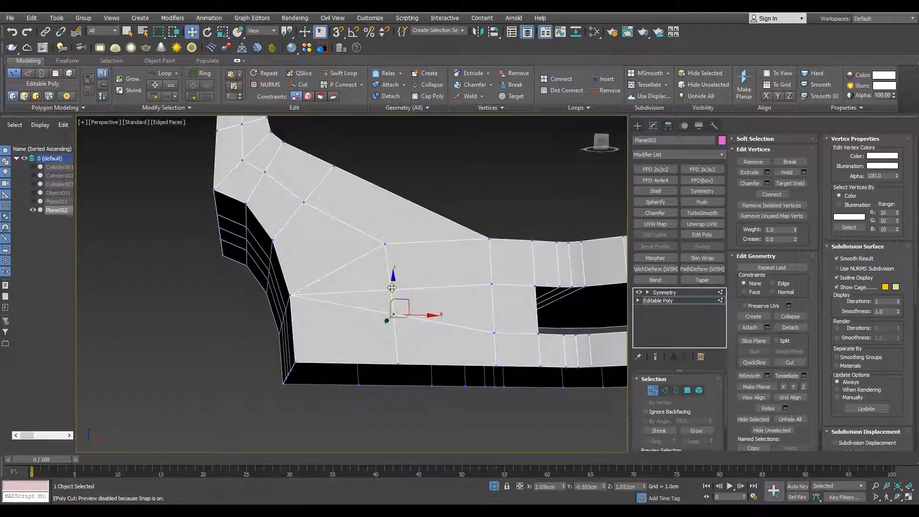
Connect the arm's long sloped upper edges with a new crosswise edge over the top face
key("2")
left_click(337, 308)
middle_click_drag(358, 319, 327, 317, "alt")
key("F3")
left_click_drag(403, 195, 385, 236)
key("F3")
key("ctrl+shift+e")
Connect the new sloped-edge vertices to the inner side-face vertices and remove the old edges to the arm's upper corners
key("1")
key("F3")
left_click_drag(427, 171, 428, 249)
key("ctrl+shift+e")
key("F3")
key("F3")
key("2")
key("BackSpace")
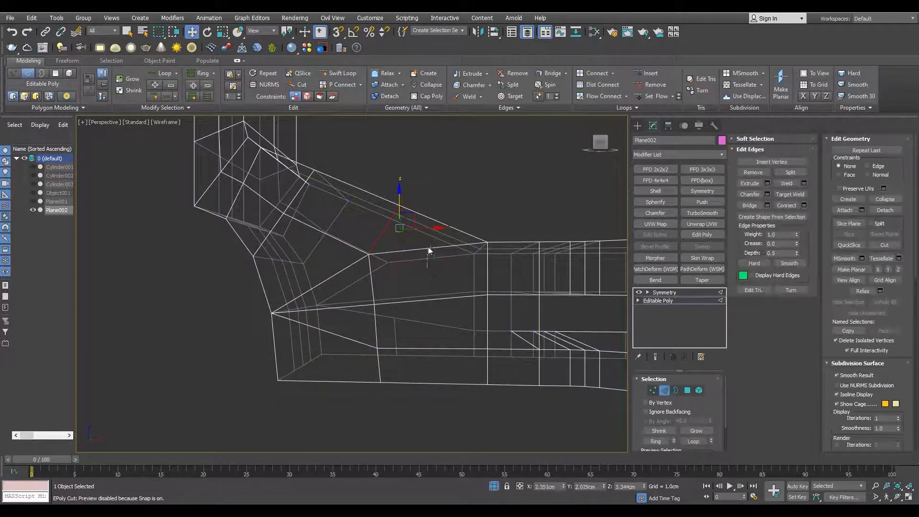
Connect the inner side-face vertices to the arm-end vertices at the upper edge of the gap
middle_click_drag(428, 246, 432, 252)
key("F3")
key("1")
key("F3")
left_click_drag(359, 247, 401, 280)
left_click_drag(462, 280, 497, 308, "ctrl")
key("ctrl+shift+e")
key("F3")
Remove the redundant edges below the inner vertices on both side faces
middle_click_drag(387, 289, 402, 285, "alt")
key("F3")
key("2")
left_click_drag(406, 285, 383, 288)
key("BackSpace")
key("F3")
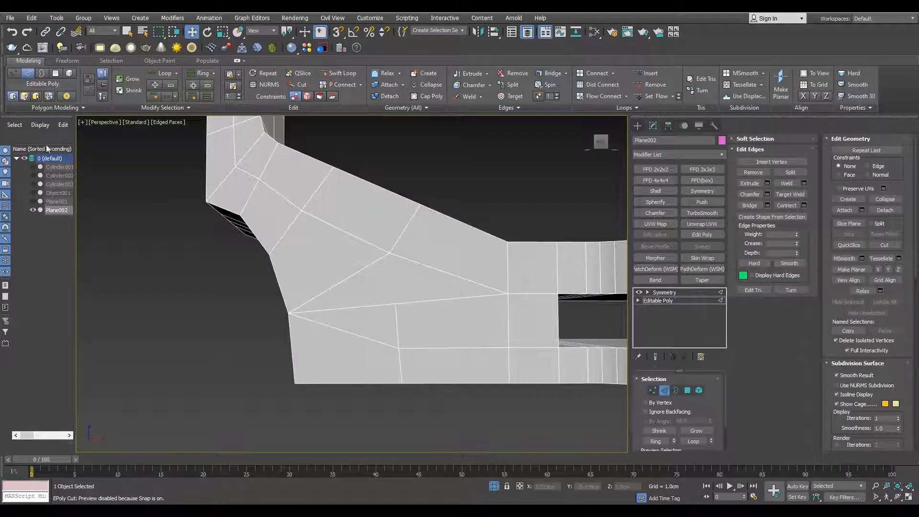
Join the inner vertices to the lower side-face vertices and move them down to even out the surrounding faces
middle_click_drag(383, 288, 377, 288, "alt")
key("F3")
key("1")
left_click_drag(410, 249, 363, 289)
key("F3")
mouse_move(363, 289)
middle_mouse_down("alt")
mouse_move(372, 300)
mouse_move(387, 292)
middle_mouse_up("alt")
key("2")
key("1")
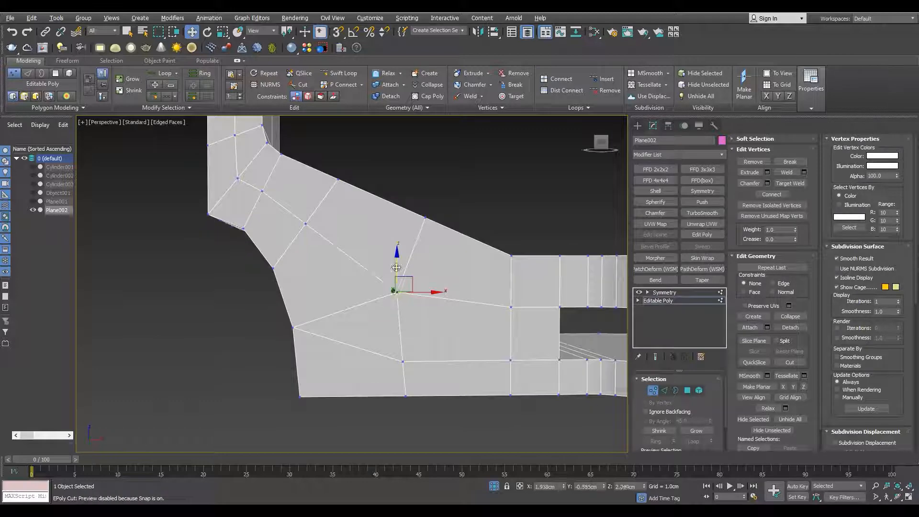
Cut an additional edge on the arm's side face near the oval opening
scroll(377, 353, "down", 5)
scroll(377, 335, "up", 5)
middle_click_drag(345, 302, 320, 309, "alt")
key("alt+c")
right_click(371, 280)
left_click(356, 319)
left_click(358, 356)
scroll(366, 320, "down", 2)
Detach the selected polygons of the half block as a separate object
key("4")
middle_click_drag(400, 297, 332, 279, "alt")
key("alt+d")
key("Return")
key("4")
left_click(352, 285)
key("s")
middle_click_drag(466, 204, 454, 287, "alt")
key("4")
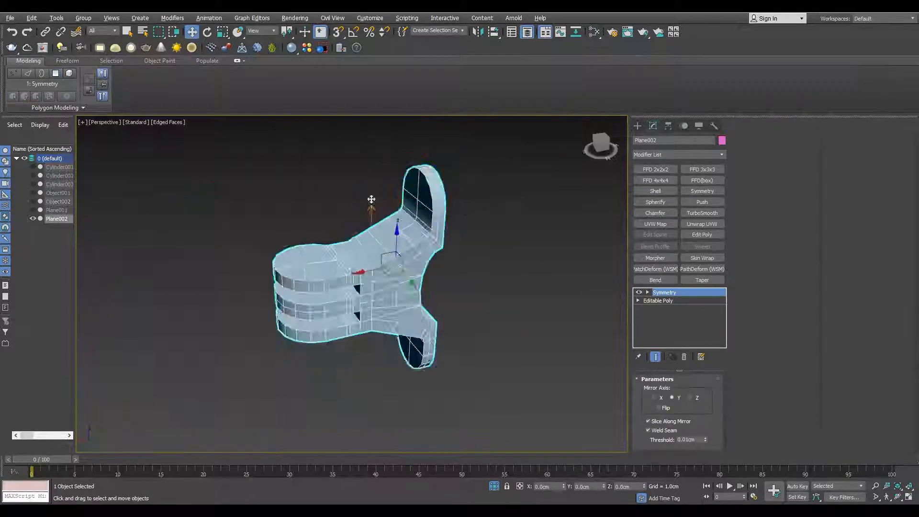
Delete the irregular side-face polygons beside the oval opening and attach the detached piece in their place
scroll(352, 282, "up", 3)
key("4")
left_click(417, 198)
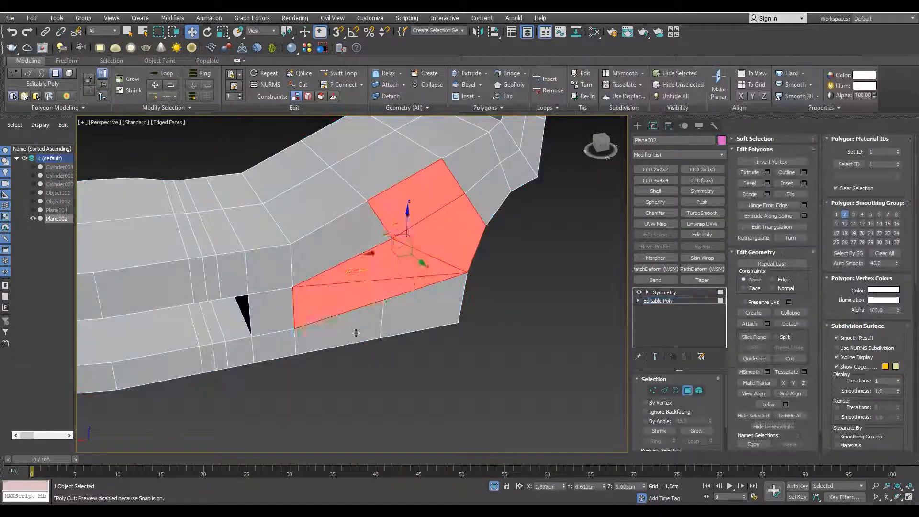
key("Delete")
key("alt+q")
scroll(452, 341, "down", 5)
scroll(403, 308, "up", 3)
key("4")
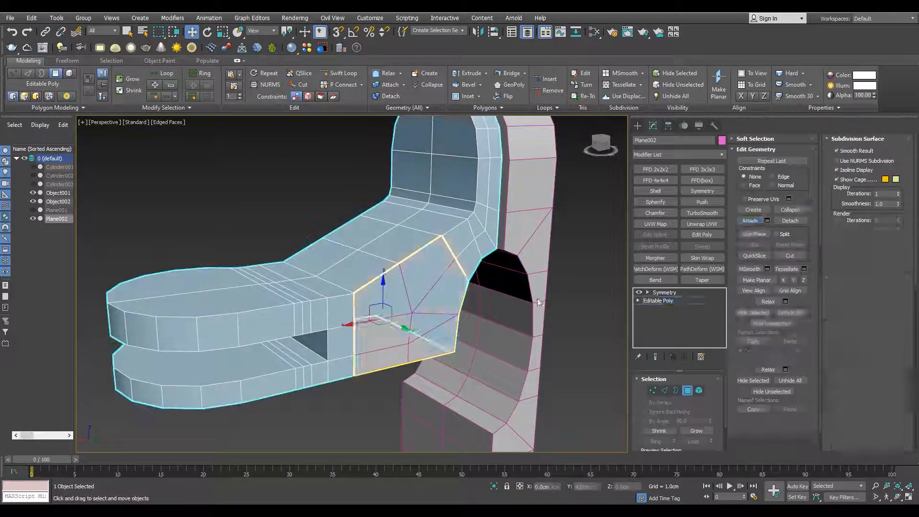
left_click(404, 309)
Isolate the block and join the attached piece to the surrounding mesh along its open border
key("alt+q")
key("1")
key("F3")
key("alt+c")
key("F3")
scroll(369, 316, "up", 3)
key("3")
left_click(422, 417)
middle_click_drag(369, 316, 335, 287, "alt")
scroll(480, 332, "down", 4)
Examine the mirrored block's side faces and joint area from several angles outside isolation
key("alt+q")
left_click(661, 303)
middle_click_drag(307, 249, 394, 230, "alt")
scroll(394, 229, "down", 4)
left_click(394, 230)
scroll(311, 267, "up", 3)
middle_click_drag(312, 267, 330, 285, "alt")
scroll(317, 288, "up", 4)
left_click(318, 287)
left_click(666, 302)
Cut new edges from the inner side-face vertex to the lower border and remove the old vertex and diagonal beside it
key("1")
scroll(311, 293, "up", 3)
key("alt+c")
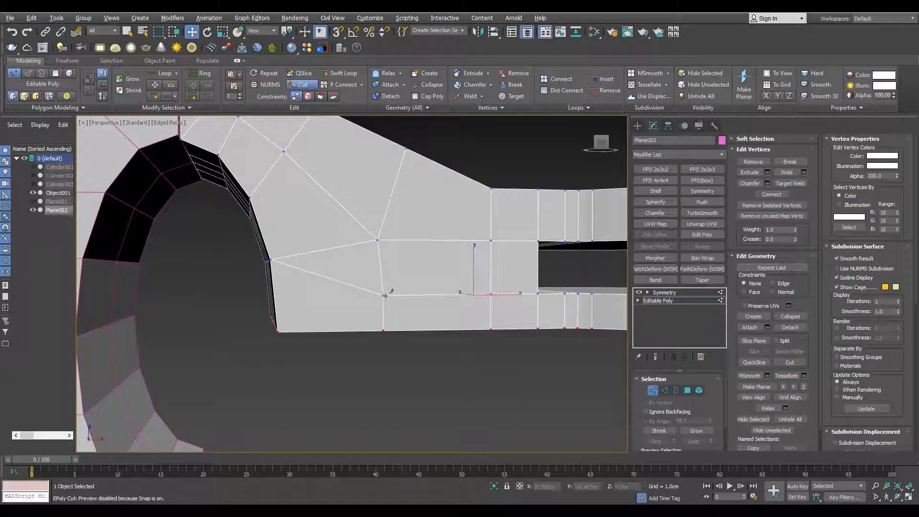
middle_click_drag(430, 295, 350, 290)
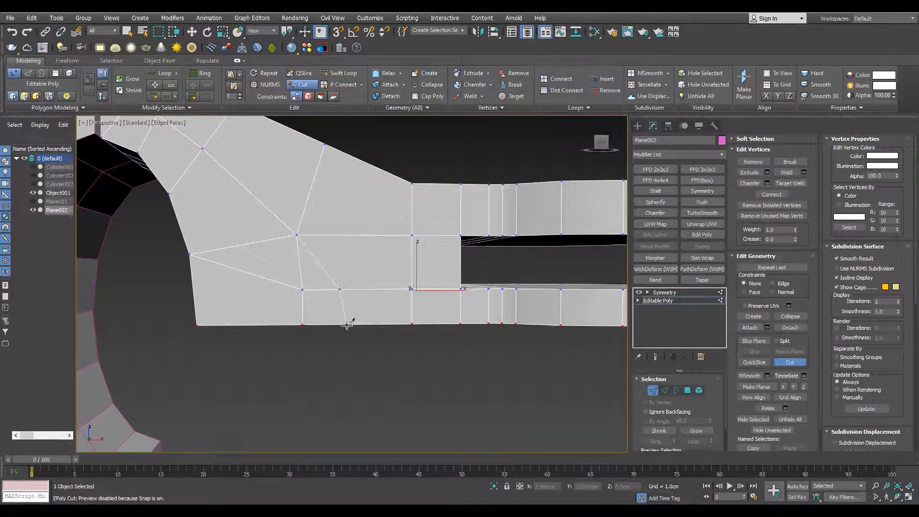
key("2")
key("1")
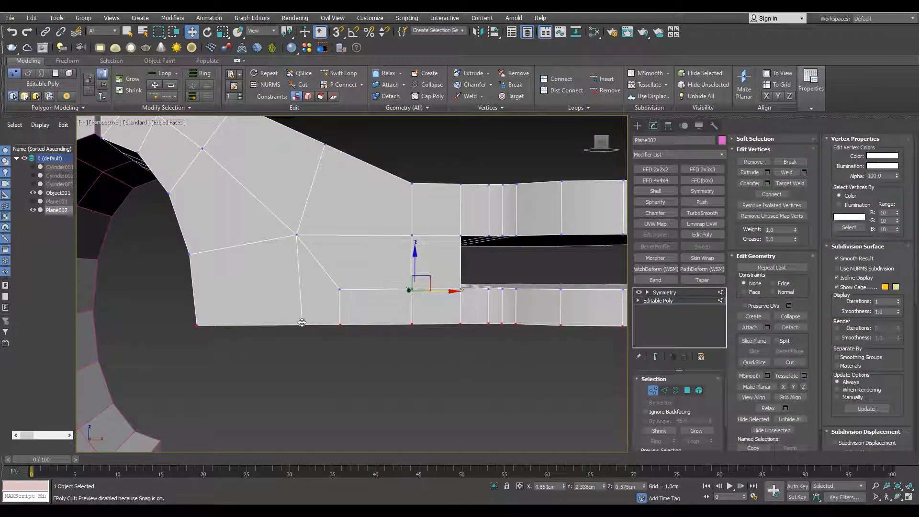
Detach the reworked side-face polygons of the block as a separate object
key("s")
middle_click_drag(298, 239, 334, 236, "alt")
scroll(260, 286, "down", 4)
right_click(375, 294)
key("4")
key("Return")
key("4")
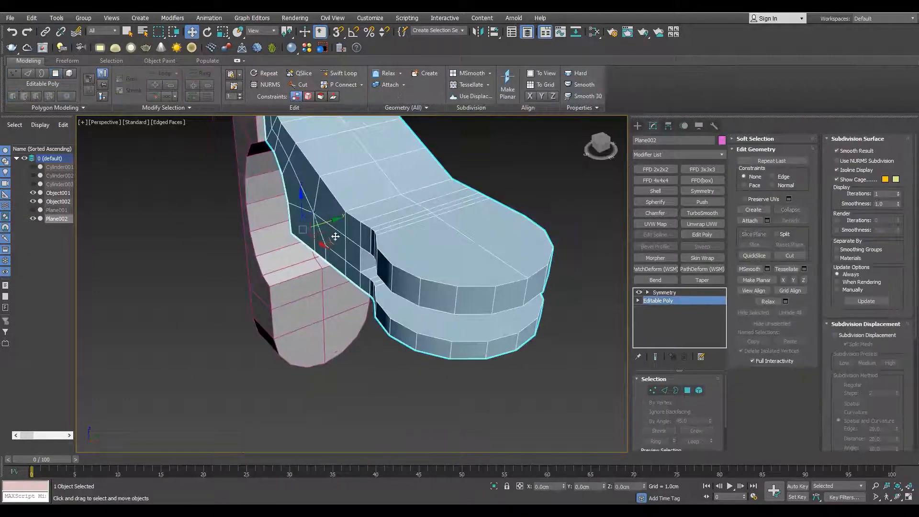
Select the detached side piece and mirror it to the block's opposite side with a Symmetry modifier
key("F3")
left_click(294, 206)
key("F3")
middle_click_drag(294, 206, 424, 251, "alt")
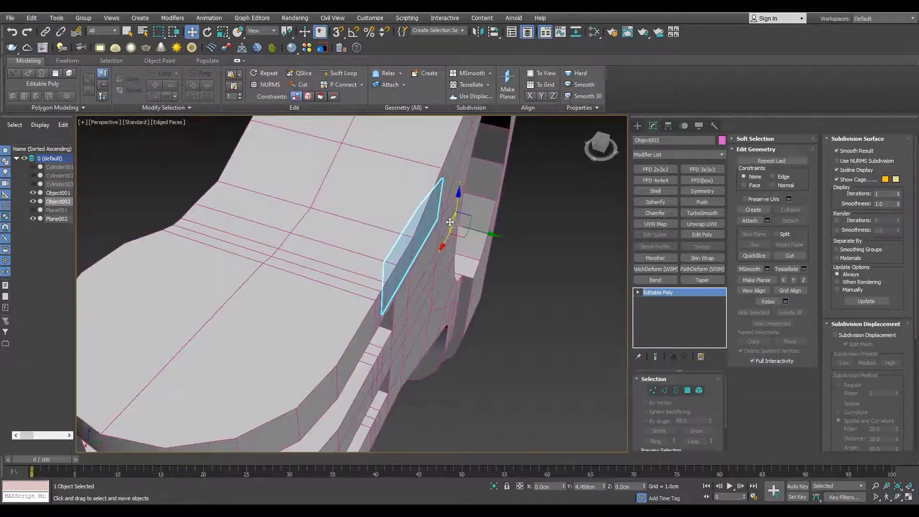
scroll(425, 251, "up", 3)
key("F3")
key("F3")
left_click_drag(287, 273, 356, 300)
middle_click_drag(356, 300, 421, 251, "alt")
scroll(424, 230, "down", 4)
left_click(701, 190)
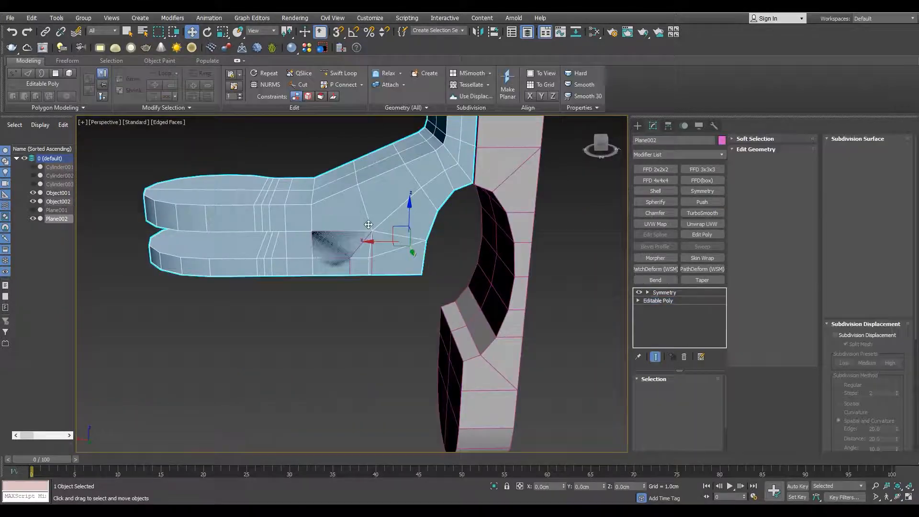
Flip all polygons of the mirrored side piece and attach the piece to the block
key("4")
left_click(383, 254)
key("4")
key("ctrl+a")
left_click(796, 194)
key("4")
left_click(421, 165)
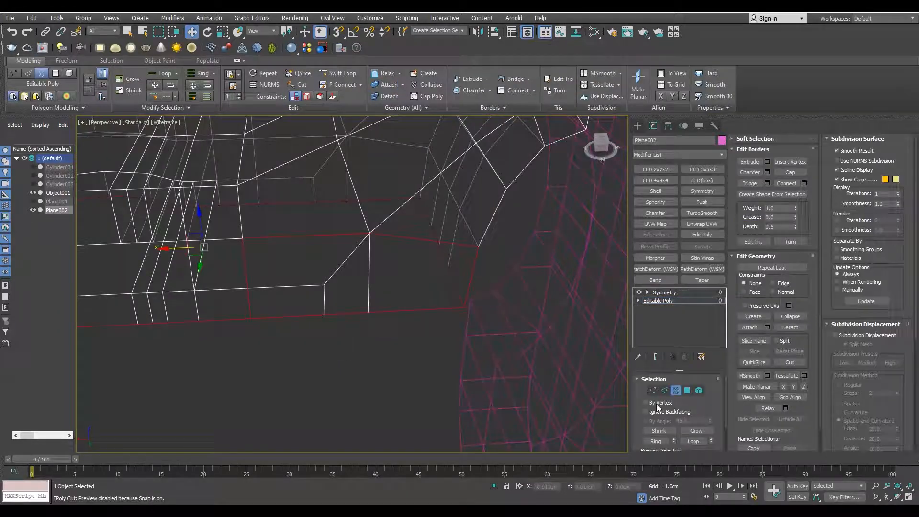
Convert the open border selection around the attached piece to vertices and weld them
key("1")
key("3")
left_click(653, 390, "ctrl")
left_click(804, 172)
key("F3")
left_click(357, 323)
Inspect the welded block and plate as shaded surfaces with and without edged faces
scroll(320, 214, "down", 5)
middle_click_drag(292, 215, 383, 218, "alt")
key("3")
key("3")
left_click(390, 223)
key("F4")
scroll(365, 239, "up", 2)
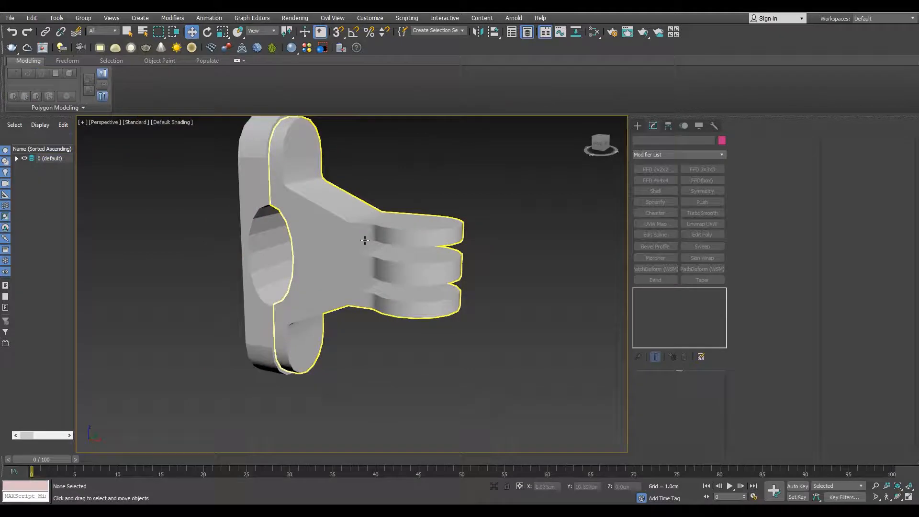
key("F4")
left_click(321, 231)
mouse_move(321, 231)
middle_mouse_down("alt")
mouse_move(306, 206)
mouse_move(258, 244)
mouse_move(224, 229)
mouse_move(235, 266)
mouse_move(171, 343)
mouse_move(231, 283)
middle_mouse_up("alt")
scroll(224, 229, "down", 4)
scroll(224, 229, "up", 4)
left_click(171, 343)
Try a six-sided cylinder about 1.25 cm in radius beside the plate's rounded upper end in the Right view
key("alt+w")
left_click(234, 322)
key("alt+w")
key("F3")
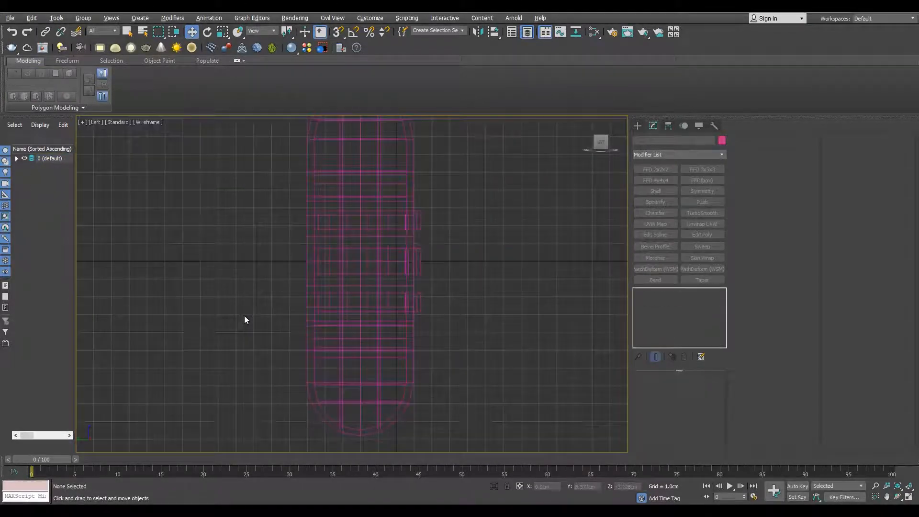
key("v")
key("r")
scroll(442, 225, "up", 4)
key("h")
left_click(214, 16)
scroll(495, 225, "up", 4)
key("F3")
left_click(637, 126)
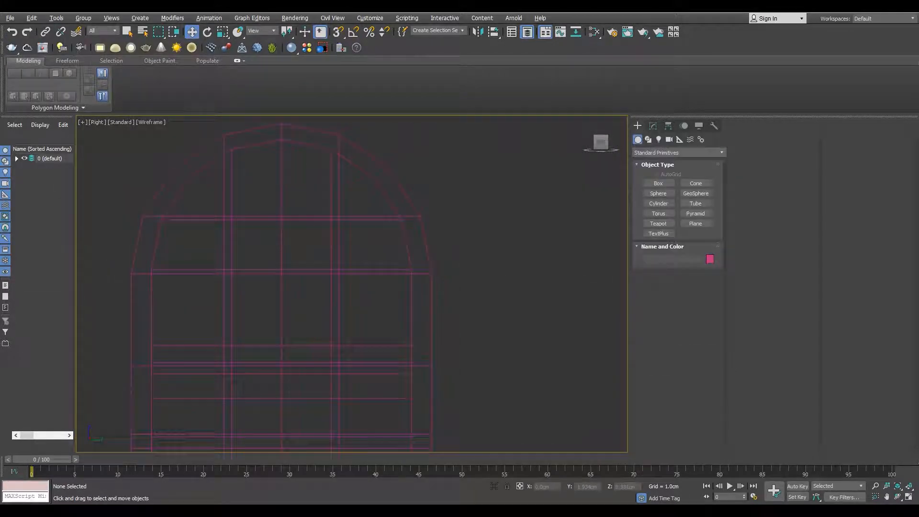
left_click(661, 204)
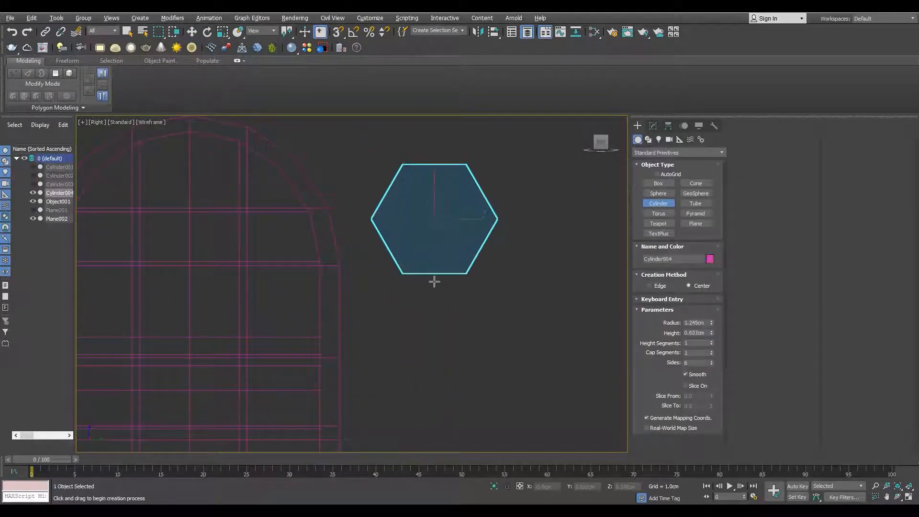
middle_click_drag(449, 199, 459, 216)
right_click(459, 217)
key("Delete")
Draw a six-sided cylinder about 1.54 cm in radius beside the plate's upper end and rotate it so a corner points up
left_click(659, 206)
left_click_drag(395, 249, 456, 299)
left_click(410, 277)
right_click(410, 273)
middle_click_drag(420, 223, 443, 223)
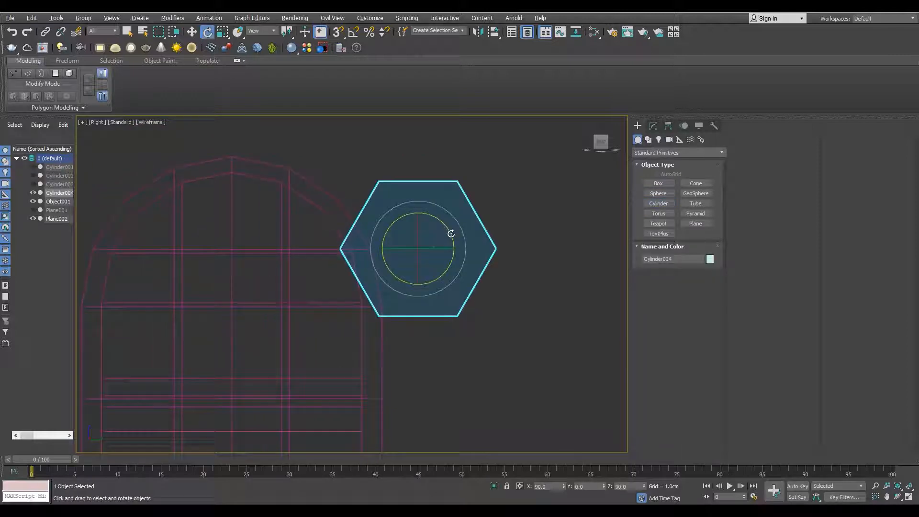
middle_click_drag(400, 264, 459, 267)
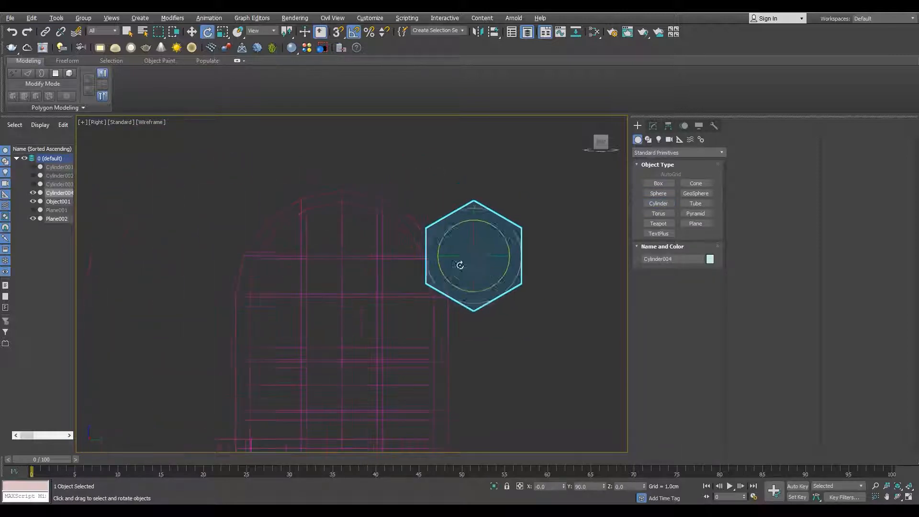
scroll(461, 266, "down", 2)
Move the hexagonal cylinder onto the centre line of the plate's rounded upper end
key("w")
key("s")
left_click_drag(473, 255, 352, 258)
key("F3")
left_click_drag(348, 292, 352, 302)
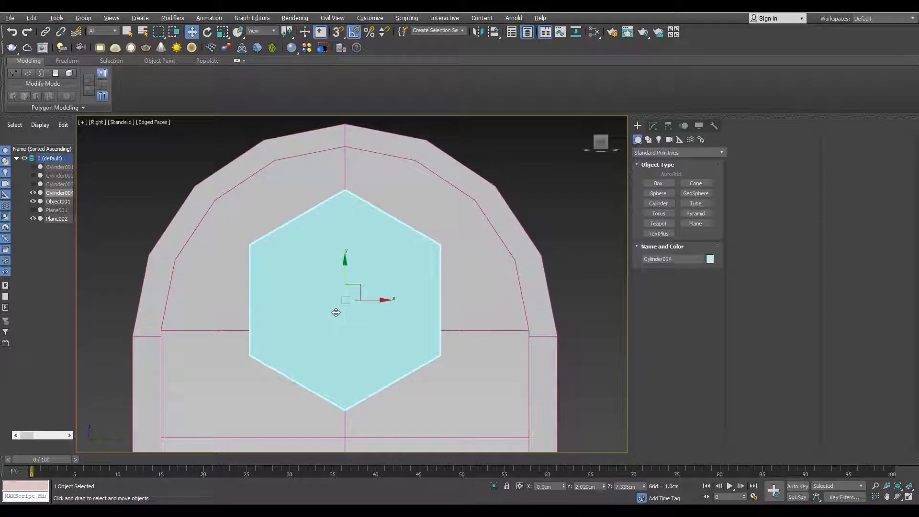
scroll(287, 330, "down", 2)
middle_click_drag(288, 330, 346, 289)
Move the hexagonal cylinder along X in the Perspective view until it protrudes behind the plate
key("p")
scroll(364, 292, "down", 4)
scroll(436, 304, "up", 5)
middle_click_drag(495, 201, 377, 217)
scroll(378, 217, "up", 3)
left_click_drag(357, 215, 357, 216)
scroll(402, 261, "down", 3)
mouse_move(414, 273)
middle_mouse_down("alt")
mouse_move(360, 271)
mouse_move(419, 287)
mouse_move(349, 278)
mouse_move(369, 284)
mouse_move(352, 247)
middle_mouse_up("alt")
scroll(349, 278, "down", 3)
scroll(369, 284, "up", 3)
key("F3")
key("F3")
left_click_drag(352, 247, 131, 247)
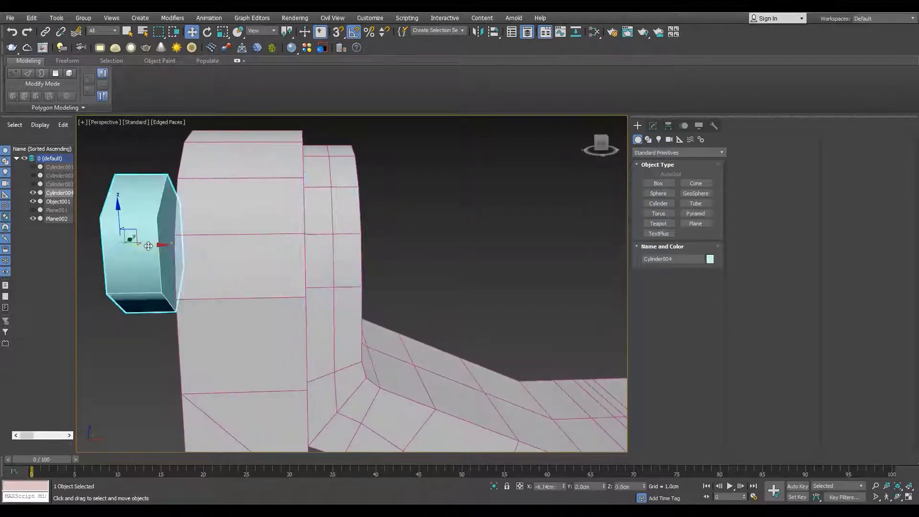
Lengthen the hexagonal cylinder to a height of 5.835 cm so it passes through the plate and the block
left_click(652, 125)
left_click_drag(711, 402, 700, 273)
middle_click_drag(397, 254, 356, 261, "alt")
scroll(361, 251, "down", 5)
Select the block and convert it to Editable Poly, collapsing its Symmetry modifier
left_click(313, 245)
left_click(378, 263)
scroll(368, 263, "up", 4)
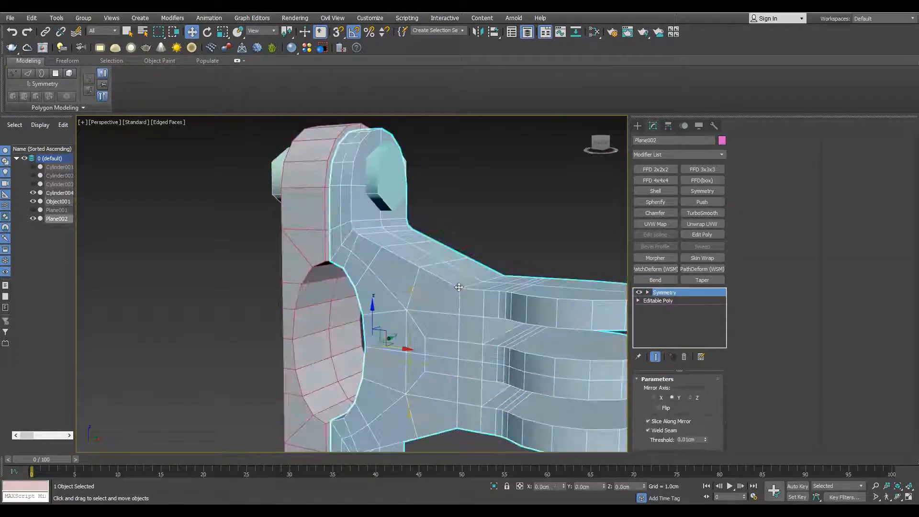
right_click(461, 288)
left_click(546, 407)
scroll(406, 306, "down", 6)
scroll(366, 252, "up", 7)
Duplicate the hexagonal cylinder as an independent copy
left_click(474, 258)
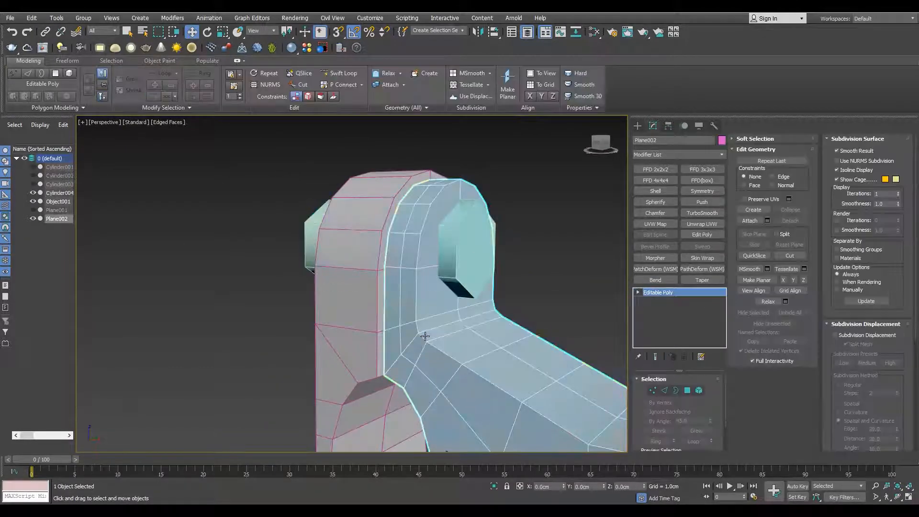
left_click_drag(474, 258, 457, 261, "shift")
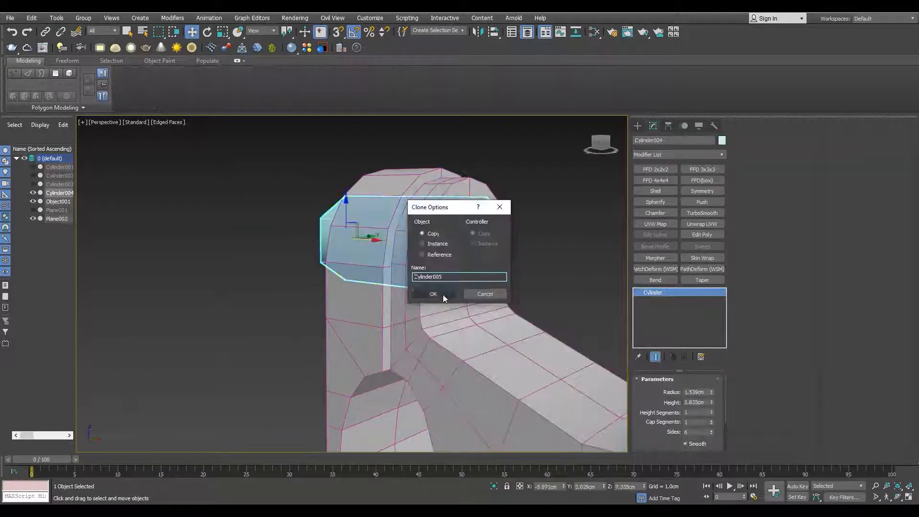
left_click(443, 295)
Set the round 14-sided cylinder at the fork arms to a radius of 0.8 cm and a height of 3.24 cm
scroll(436, 260, "down", 5)
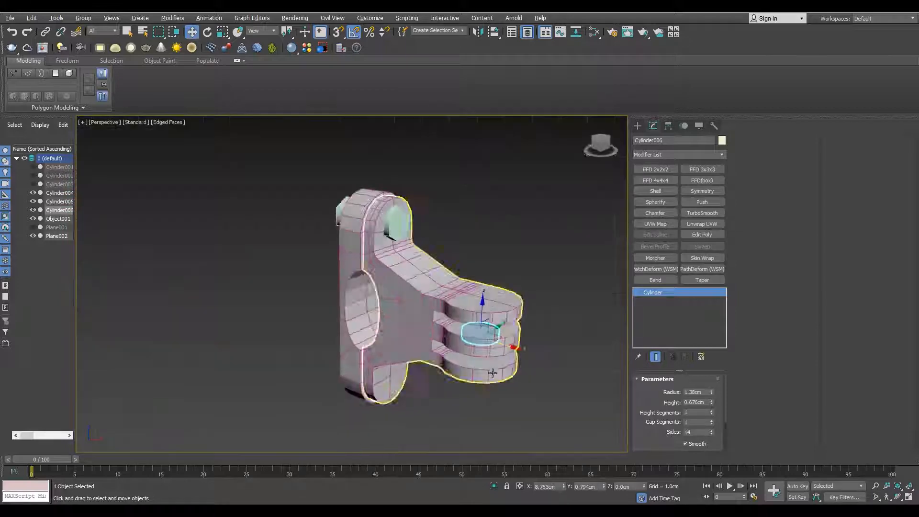
scroll(501, 297, "up", 5)
middle_click_drag(501, 297, 478, 321, "alt")
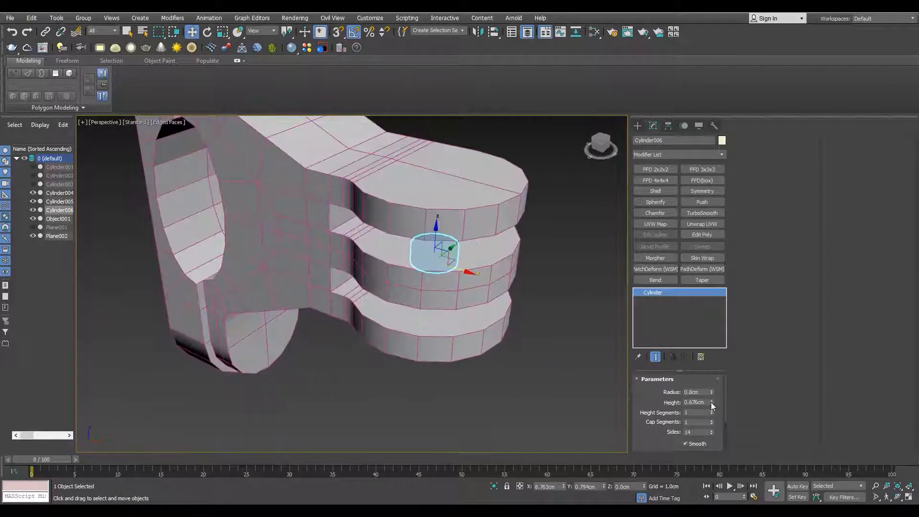
left_click_drag(675, 216, 676, 219)
middle_click_drag(484, 205, 443, 167, "alt")
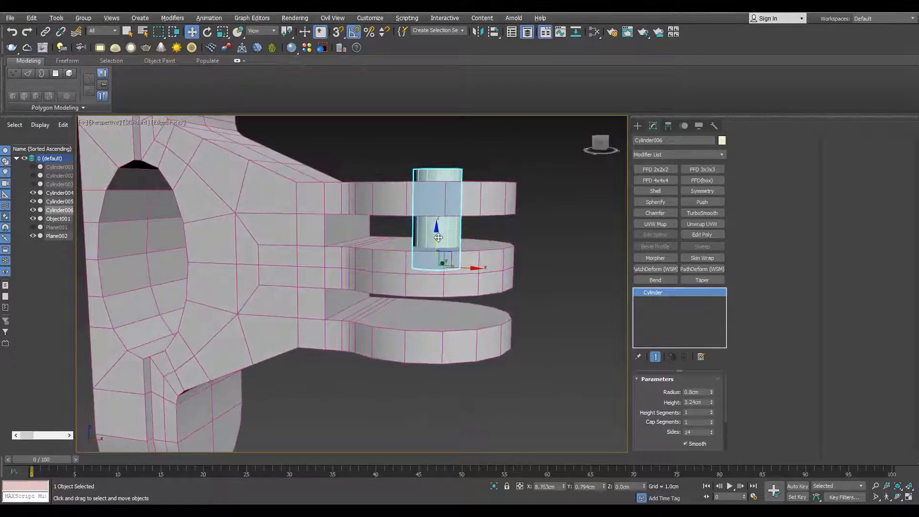
Set the round cylinder's radius to 1.08 cm and centre it on the rounded fork ends in the Top view
key("alt+w")
middle_click(428, 186)
key("alt+w")
scroll(532, 250, "down", 3)
key("alt+w")
middle_click(437, 292)
key("alt+w")
mouse_move(437, 291)
middle_mouse_down("alt")
mouse_move(444, 298)
mouse_move(447, 231)
mouse_move(426, 297)
middle_mouse_up("alt")
scroll(444, 288, "up", 4)
key("s")
key("t")
key("F4")
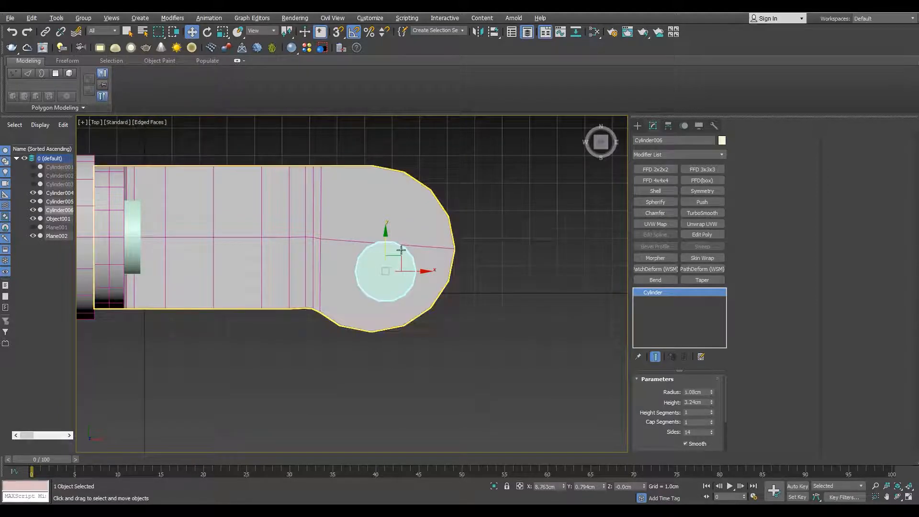
scroll(385, 252, "up", 3)
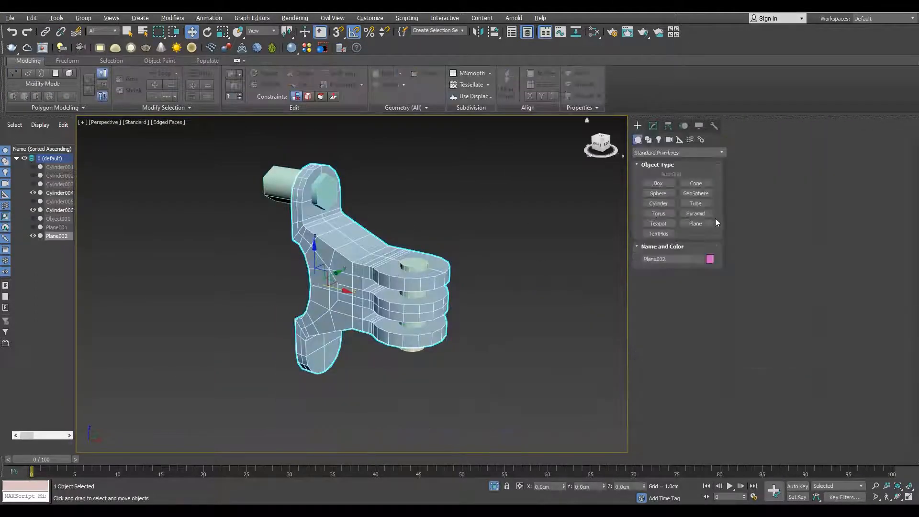
Subtract the round cylinder and the hexagonal cylinder from the block with ProBoolean
left_click(649, 153)
left_click(696, 223)
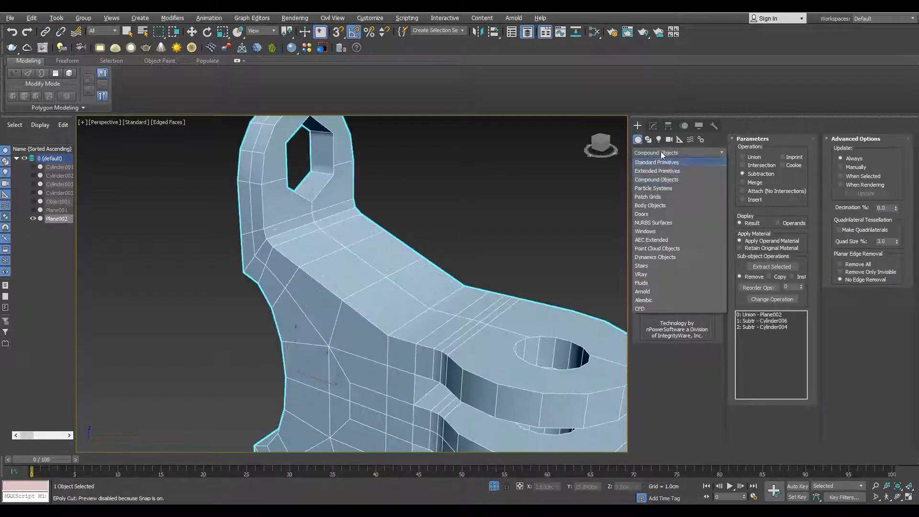
Convert the ProBoolean block to an Editable Poly
left_click(662, 154)
key("t")
key("t")
key("t")
key("t")
key("t")
key("t")
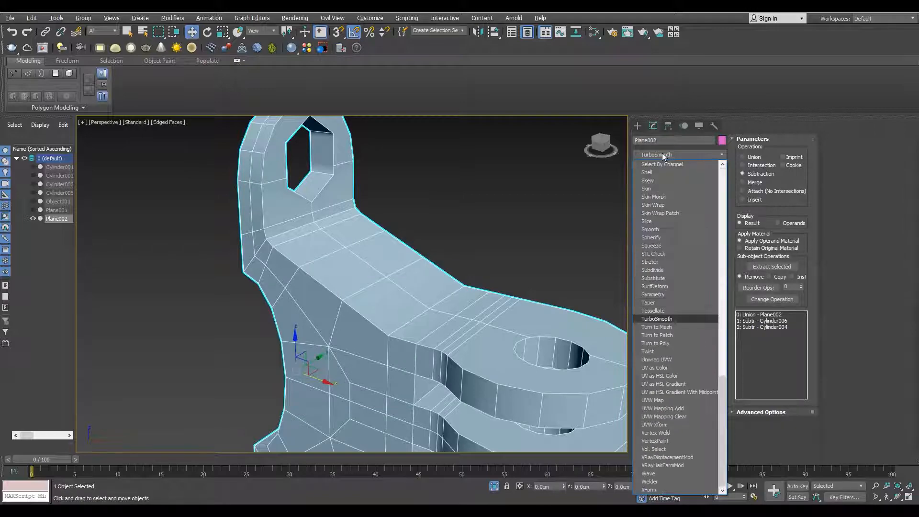
key("Return")
middle_click_drag(415, 237, 464, 275)
scroll(410, 225, "down", 3)
right_click(416, 250)
left_click(424, 266)
Connect vertices on the round pin hole to the facing outer rim vertices of the fork end in the Top view
key("1")
scroll(463, 274, "up", 4)
scroll(451, 258, "up", 5)
key("ctrl+shift+w")
right_click(452, 259)
scroll(412, 242, "down", 5)
middle_click_drag(410, 241, 433, 230, "alt")
key("F3")
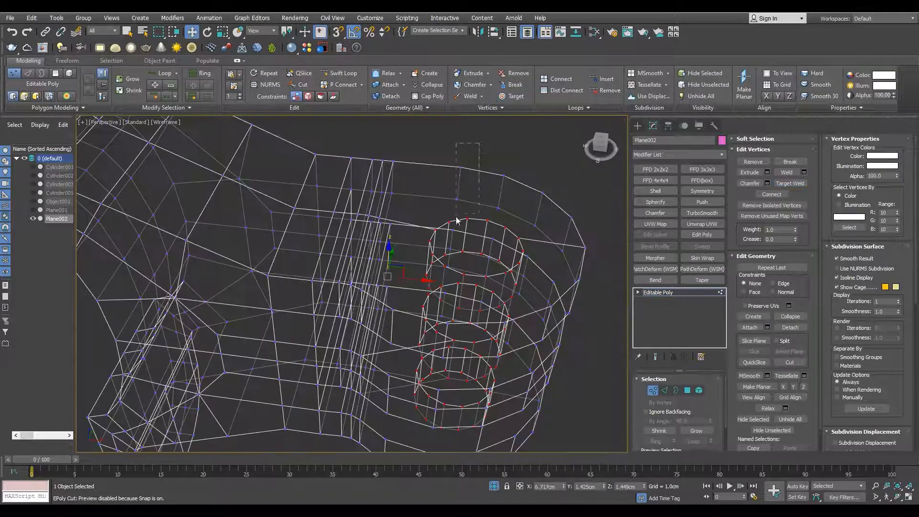
middle_click_drag(457, 198, 443, 207, "alt")
key("alt+w")
left_click(297, 201)
key("alt+w")
key("F3")
left_click_drag(376, 266, 393, 287)
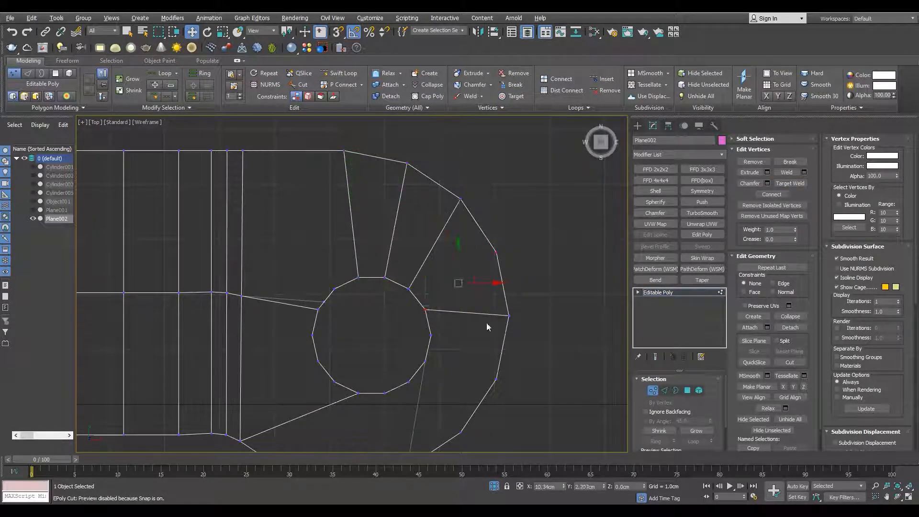
left_click_drag(414, 353, 413, 352, "ctrl")
key("ctrl+shift+e")
Connect the pin hole's lower vertices to the fork's outer rim and remove the long diagonal edge toward the arm
middle_click_drag(418, 359, 428, 283)
left_click_drag(430, 295, 408, 316)
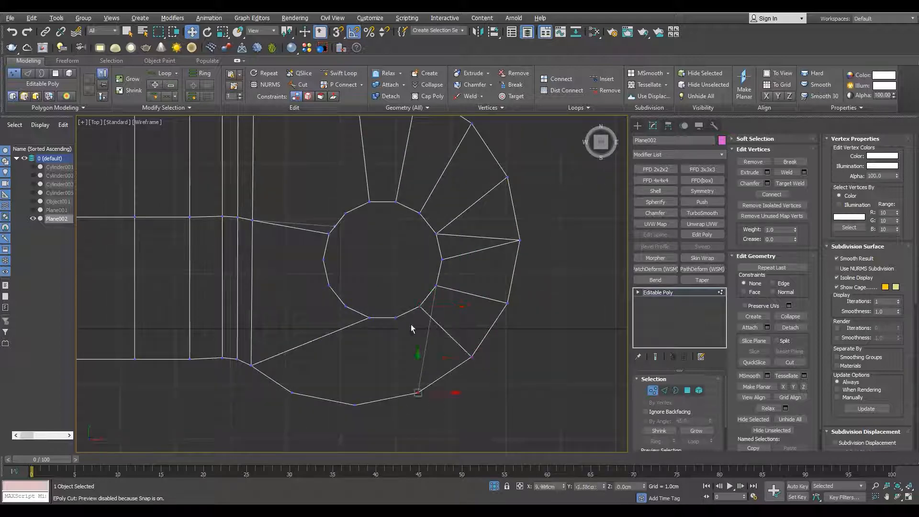
key("2")
left_click(332, 335)
key("BackSpace")
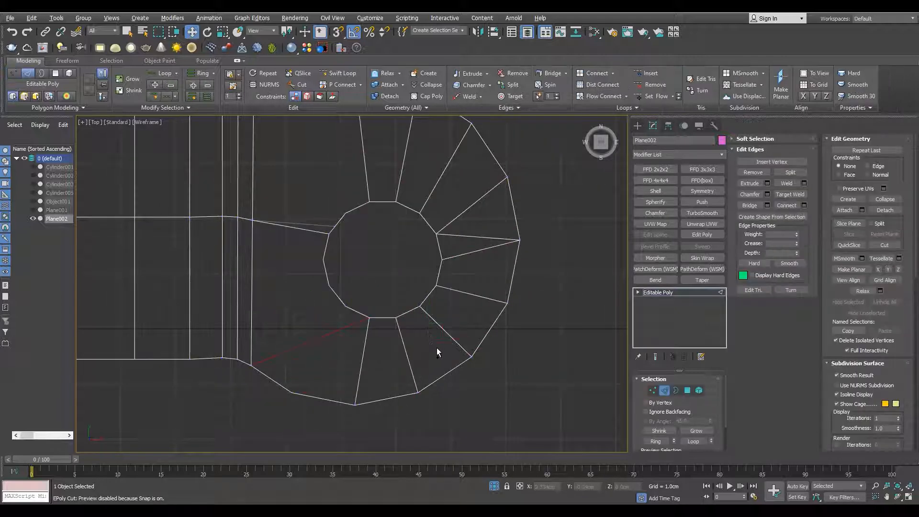
key("1")
left_click_drag(342, 418, 371, 390)
left_click_drag(385, 306, 406, 329)
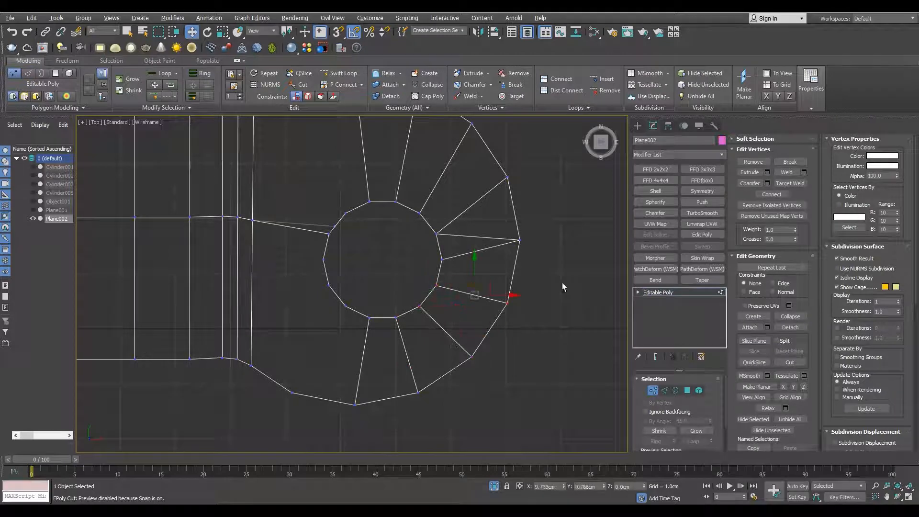
Remove the misaligned edge between the pin hole and the rim tip, and connect the facing vertices there instead
key("2")
left_click(466, 236)
key("BackSpace")
key("1")
left_click_drag(430, 249, 453, 271)
left_click(482, 206)
Connect the pin hole's vertices facing the arm to the upper and lower corners where the fork meets the arm
scroll(328, 235, "up", 4)
middle_click_drag(328, 235, 391, 284)
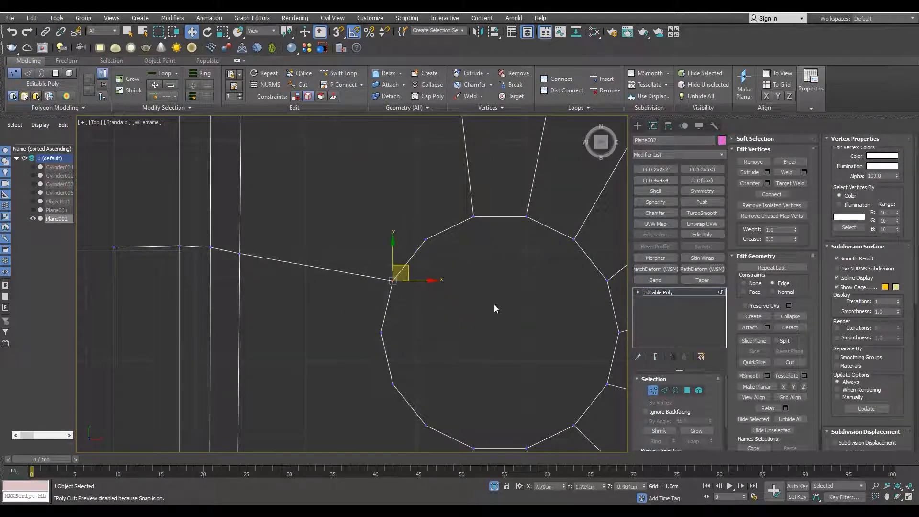
scroll(445, 383, "down", 5)
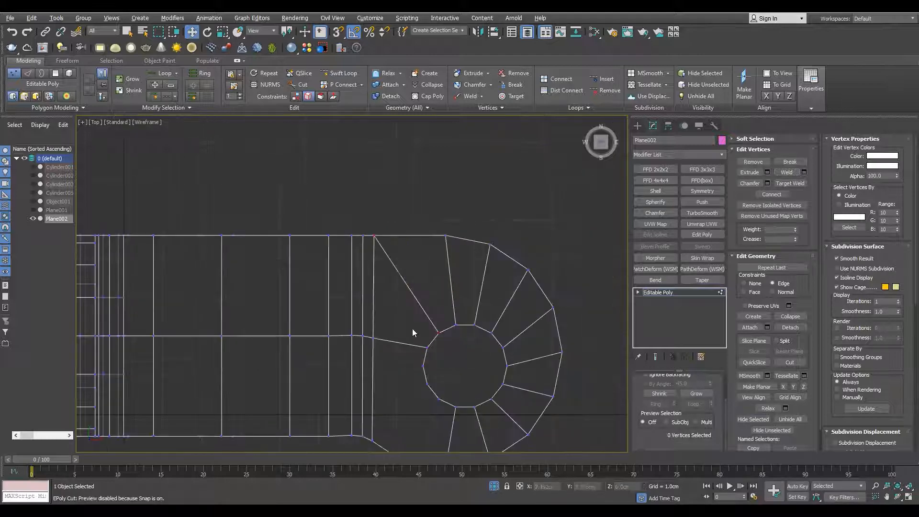
middle_click_drag(412, 328, 418, 231)
scroll(419, 316, "up", 3)
left_click_drag(442, 285, 466, 307)
left_click_drag(354, 367, 368, 351)
left_click_drag(430, 266, 446, 283, "ctrl")
middle_click_drag(373, 289, 452, 347)
Target-weld the loose vertices on the hexagonal hole's lower edges to its two lower side corners
key("alt+w")
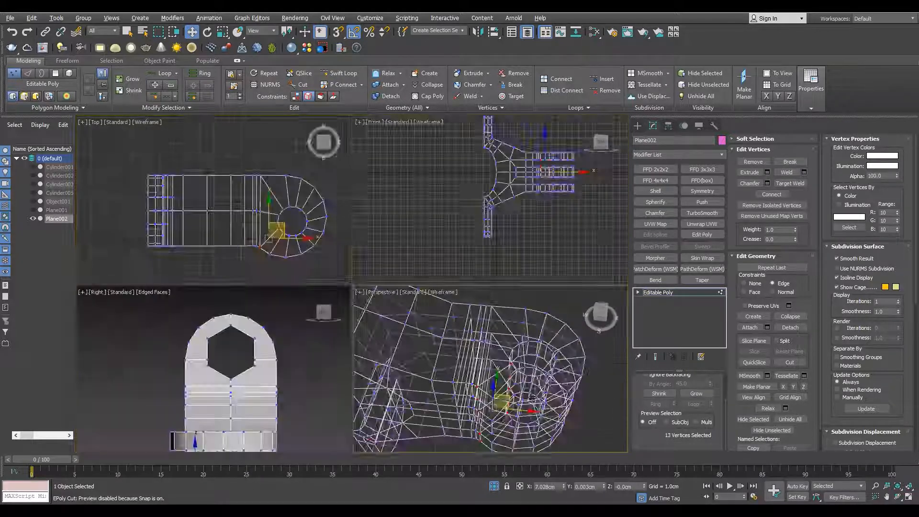
middle_click(452, 346)
key("alt+w")
scroll(445, 335, "down", 4)
middle_click_drag(412, 302, 322, 306, "alt")
scroll(437, 191, "up", 6)
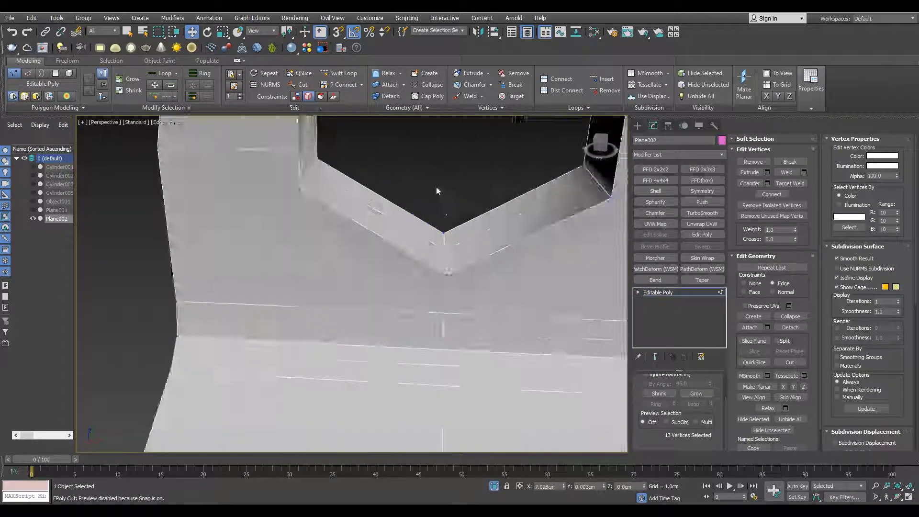
key("F3")
scroll(437, 191, "down", 2)
middle_click_drag(437, 191, 371, 173, "alt")
middle_click_drag(498, 201, 411, 230)
scroll(431, 235, "up", 2)
key("ctrl+shift+w")
scroll(471, 263, "down", 5)
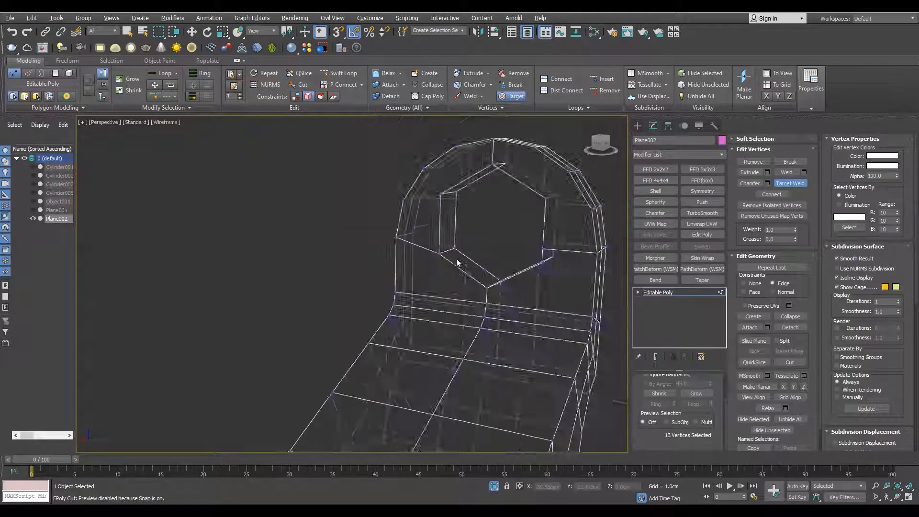
key("F3")
middle_click_drag(457, 262, 603, 254, "alt")
scroll(375, 210, "up", 5)
middle_click_drag(375, 209, 451, 277, "alt")
left_click(439, 258)
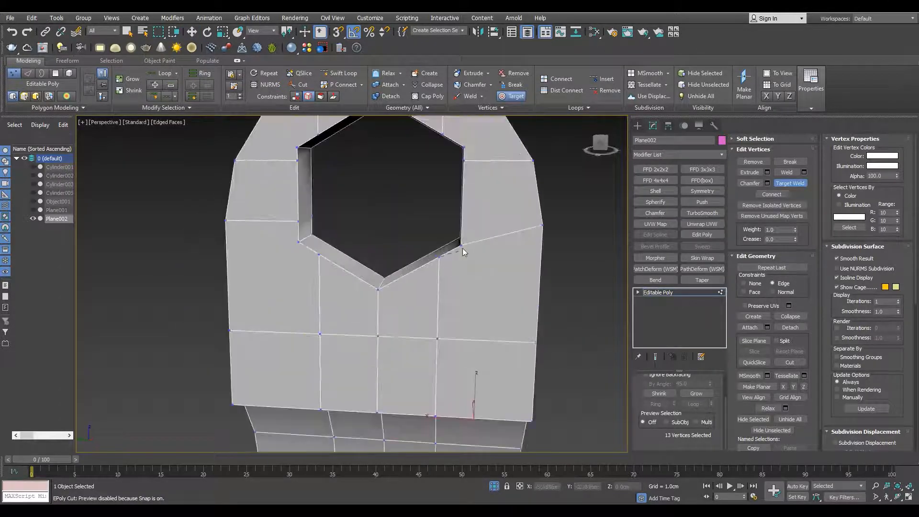
left_click(300, 245)
Target-weld the stray vertex just below the hexagonal hole's upper corner to that corner
middle_click_drag(301, 247, 321, 243)
key("F3")
middle_click_drag(311, 206, 313, 249)
left_click(317, 206)
left_click(317, 193)
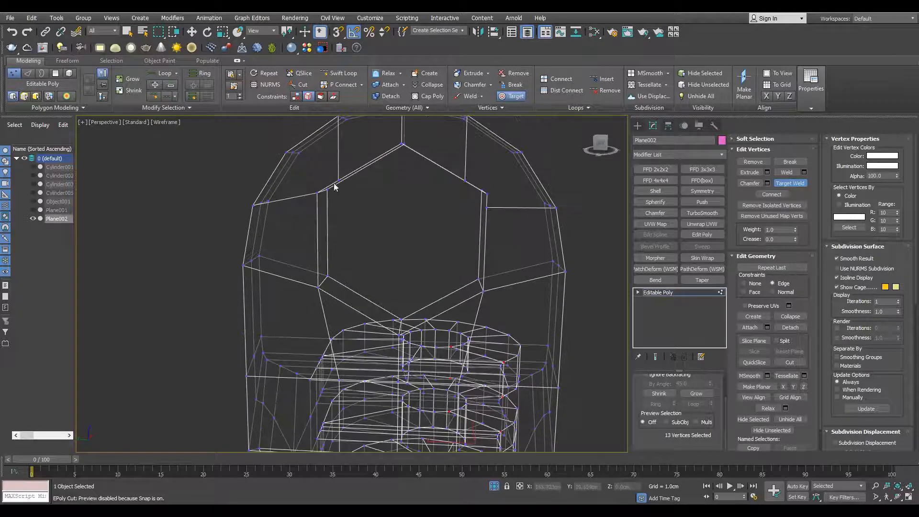
right_click(325, 194)
Connect the hexagonal hole's upper corner to the rounded rim and target-weld the stray vertex beside the hole
key("F3")
middle_click_drag(326, 193, 329, 225, "alt")
key("F3")
scroll(321, 317, "up", 3)
mouse_move(296, 230)
left_mouse_down()
mouse_move(324, 279)
mouse_move(375, 322)
left_mouse_up()
key("ctrl+shift+e")
key("F3")
middle_click_drag(370, 285, 377, 246, "alt")
scroll(480, 303, "up", 4)
key("ctrl+shift+w")
left_click(476, 296)
left_click(475, 277)
Cut edges across the inner faces of the hexagonal hole's two upper sides, starting from the rim edges
scroll(469, 274, "down", 3)
middle_click_drag(462, 268, 437, 281, "alt")
right_click(437, 281)
key("F3")
left_click(450, 267)
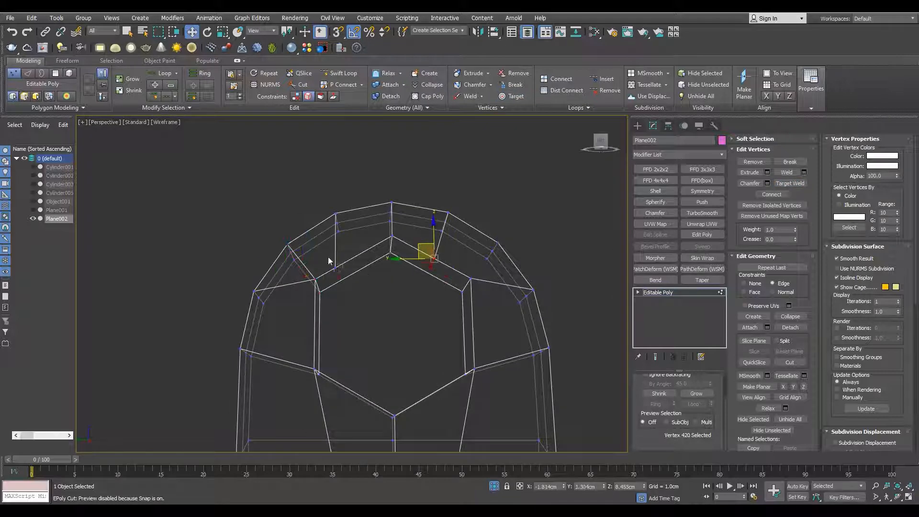
key("F3")
scroll(357, 268, "up", 2)
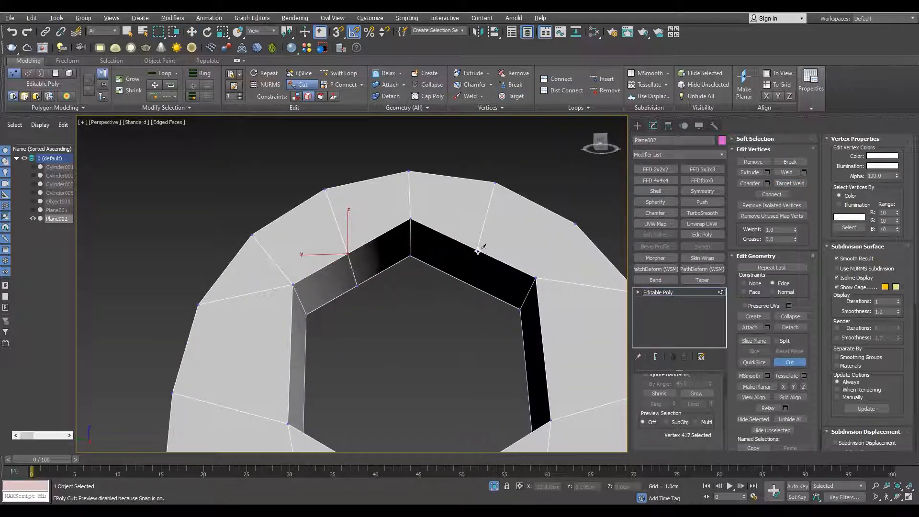
scroll(464, 281, "down", 5)
middle_click_drag(480, 322, 378, 314, "alt")
scroll(378, 314, "up", 4)
right_click(378, 311)
Connect the cut vertices on the hexagonal hole's upper sides to the facing rounded rim vertices
key("F3")
left_click_drag(323, 165, 358, 216)
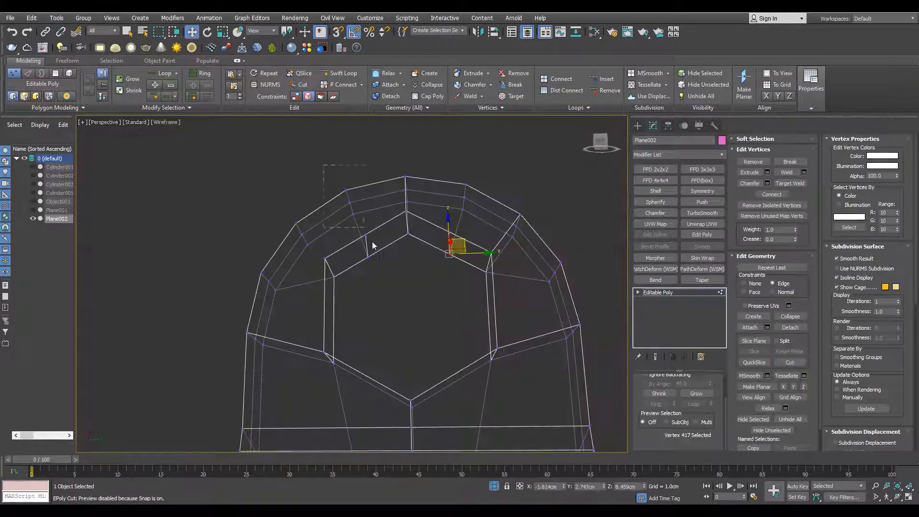
left_click_drag(432, 264, 479, 175)
middle_click_drag(330, 272, 341, 273)
scroll(478, 295, "down", 3)
key("F3")
middle_click_drag(478, 294, 496, 296, "alt")
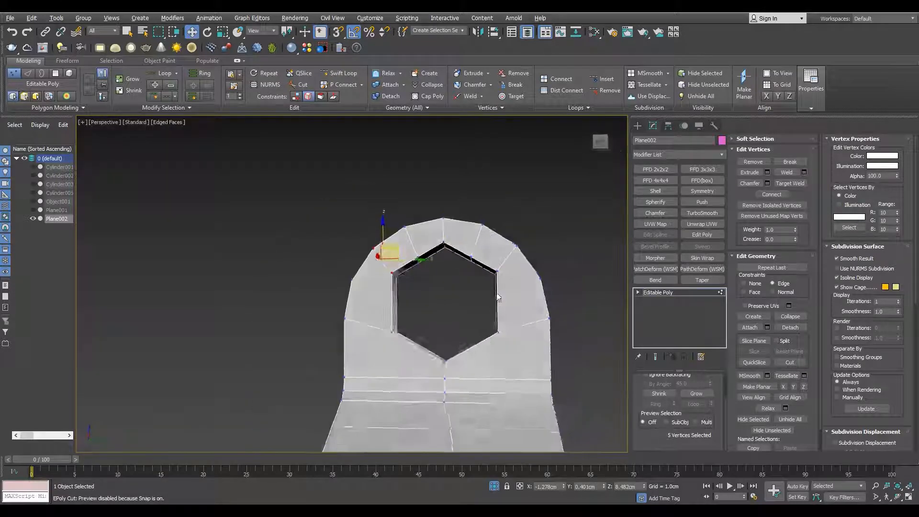
Split one vertical side of the hexagonal hole with an edge to the rim and remove the slanted edge from its upper corner
scroll(498, 298, "up", 5)
key("F3")
key("2")
left_click(482, 314)
key("1")
key("2")
left_click(529, 255)
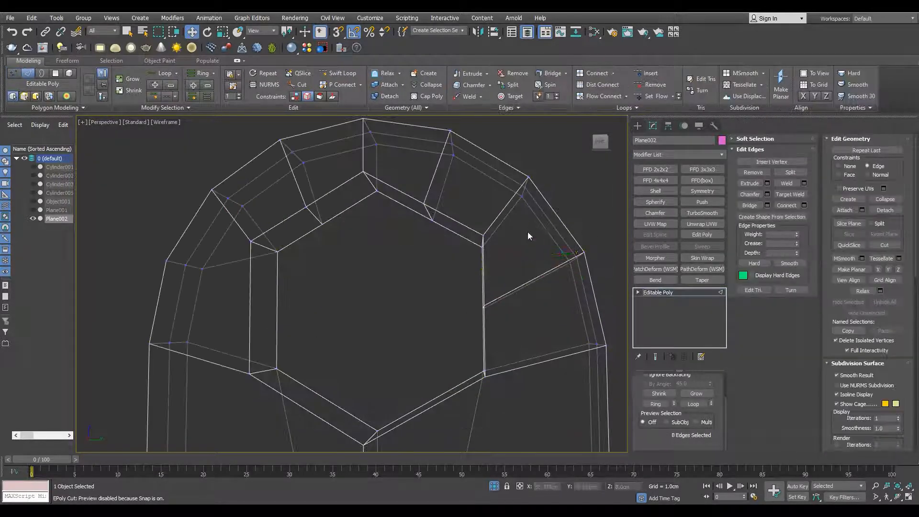
key("BackSpace")
Connect the hexagonal hole's opposite vertical side to the rim at mid-height and remove the extra slanted corner edge there
middle_click_drag(302, 302, 258, 306, "alt")
left_click_drag(259, 306, 201, 330)
middle_click_drag(243, 330, 354, 329)
key("ctrl+shift+e")
key("1")
key("2")
left_click(305, 247)
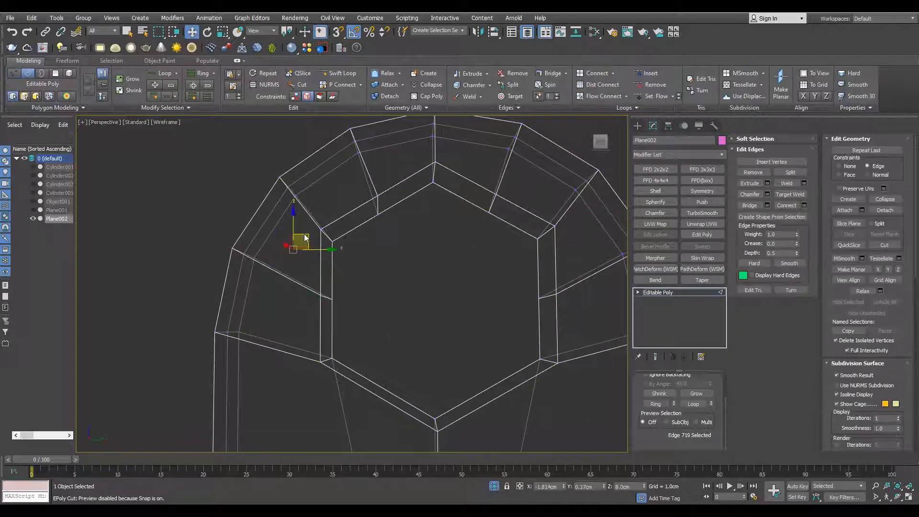
key("BackSpace")
Insert two lengthwise edge loops along the sloped arm with Swift Loop, one on each side of its centre line
key("F3")
scroll(340, 247, "down", 5)
middle_click_drag(335, 248, 351, 262, "alt")
scroll(387, 283, "down", 3)
middle_click_drag(389, 352, 405, 323)
left_click(409, 326)
scroll(402, 306, "down", 3)
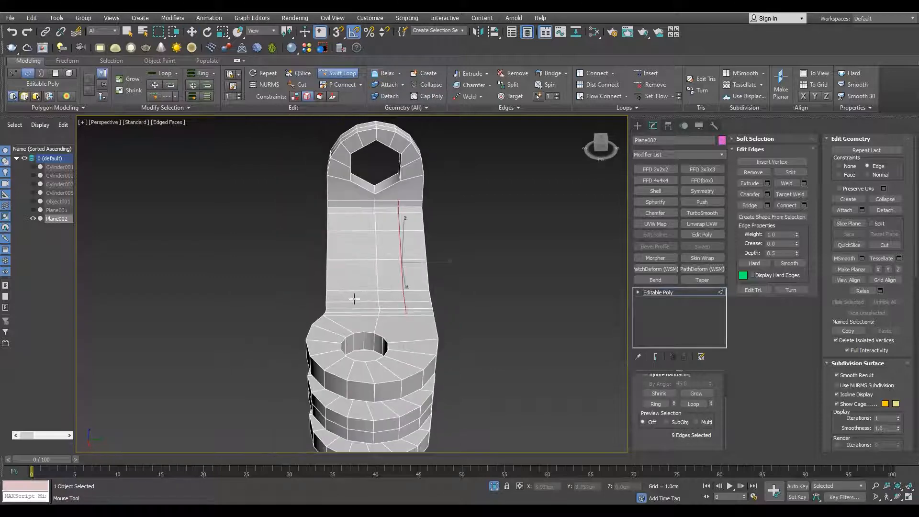
left_click(354, 264)
key("w")
Select the vertices on the arm and fork that tie the new lengthwise loops into the surrounding edges
scroll(354, 214, "up", 6)
key("1")
middle_click_drag(478, 244, 391, 295, "alt")
left_click(473, 249)
left_click(476, 172, "ctrl")
left_click(473, 276, "ctrl")
scroll(472, 275, "down", 3)
middle_click_drag(470, 273, 397, 272, "alt")
left_click(332, 304, "ctrl")
middle_click_drag(333, 303, 354, 224, "alt")
left_click(338, 334)
middle_click_drag(335, 335, 291, 317, "alt")
Connect the vertical side edges of the upper fork arm with one segment
key("alt+s")
key("2")
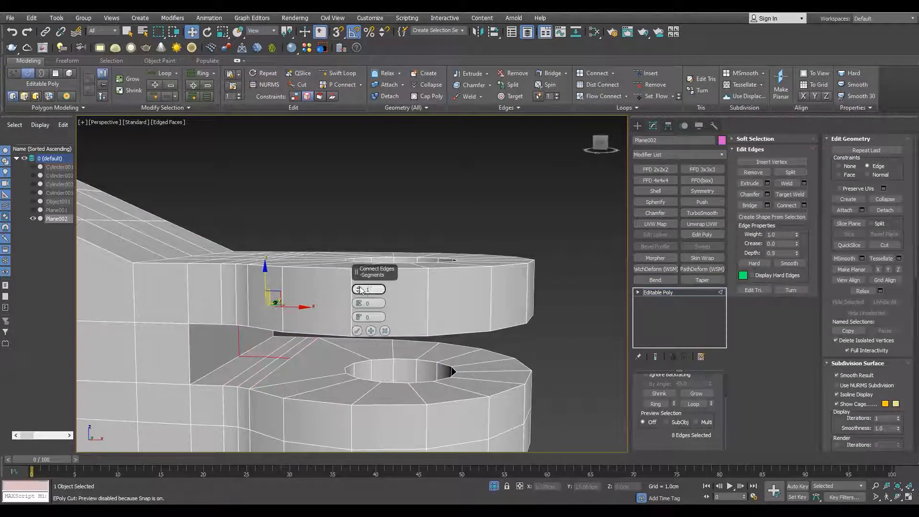
key("1")
mouse_move(311, 359)
middle_mouse_down("alt")
mouse_move(342, 280)
mouse_move(316, 320)
mouse_move(328, 350)
mouse_move(298, 350)
middle_mouse_up("alt")
left_click(285, 290, "ctrl")
scroll(306, 291, "up", 4)
scroll(307, 290, "down", 4)
Check the mesh for non-quad faces with the numeric selection by four edges, and examine the vertices around the pin hole
key("4")
left_click(106, 63)
left_click(599, 82)
left_click(615, 85)
middle_click_drag(383, 268, 430, 306, "alt")
scroll(472, 221, "up", 5)
key("1")
key("F3")
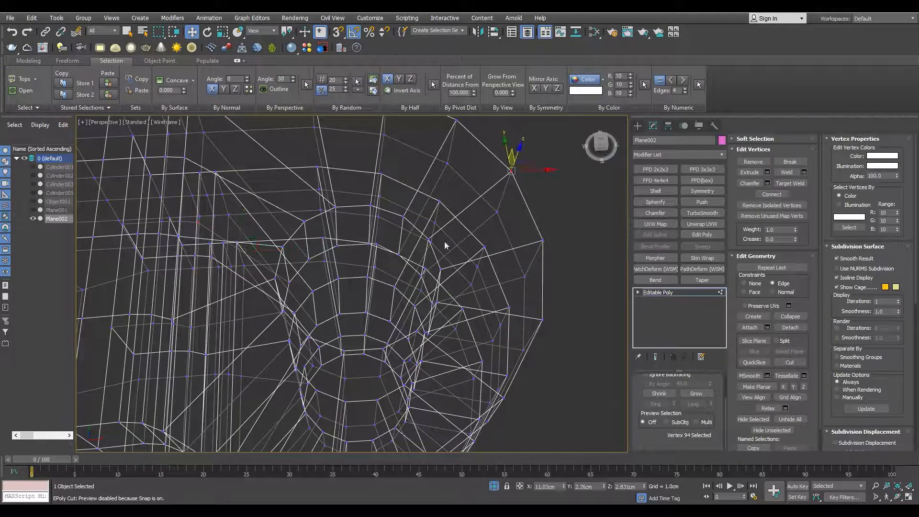
Weld all vertices of the forked block with a threshold of 0.001 cm
key("F3")
scroll(443, 249, "down", 3)
key("ctrl+a")
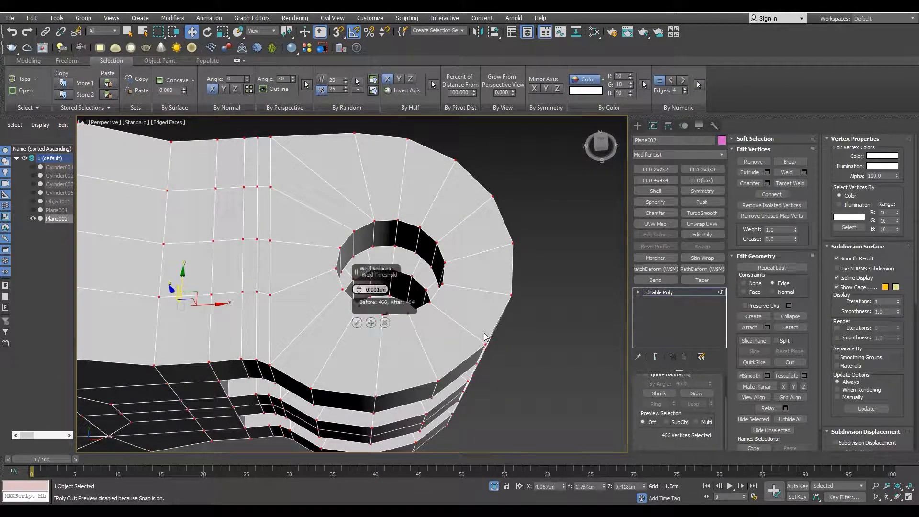
left_click(356, 322)
Check the forked block for polygons that do not have four sides and inspect the mesh from several angles
key("1")
key("4")
left_click(619, 85)
scroll(450, 249, "down", 6)
middle_click_drag(450, 306, 326, 236, "alt")
scroll(479, 223, "up", 5)
scroll(477, 224, "down", 5)
middle_click_drag(421, 227, 407, 263, "alt")
scroll(417, 263, "up", 6)
scroll(418, 263, "down", 6)
key("alt+w")
key("alt+w")
Delete the vertices of the forked block's lower half, below the middle of the central fork arm
key("1")
left_click_drag(591, 242, 311, 378)
key("alt+w")
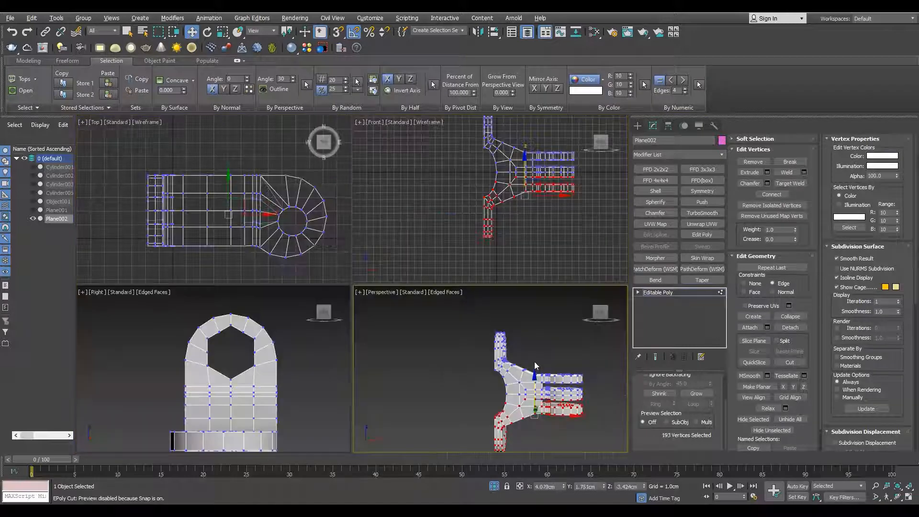
key("Delete")
Select the open border of the lower fork arm's pin hole and extend it with snapping to form the inner wall
key("alt+w")
middle_click_drag(536, 368, 486, 326, "alt")
scroll(486, 325, "up", 8)
key("3")
left_click(424, 329)
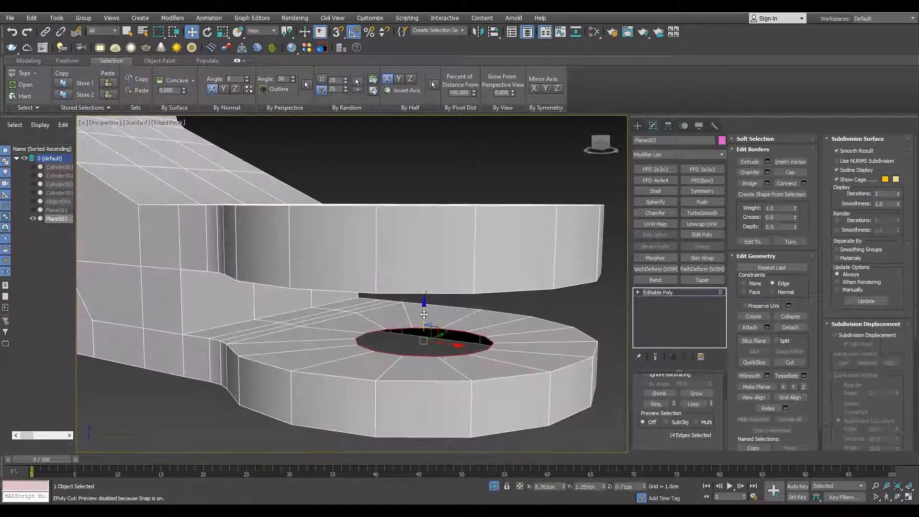
key("s")
scroll(521, 349, "down", 5)
middle_click_drag(462, 316, 299, 322, "alt")
scroll(455, 287, "down", 5)
scroll(367, 252, "up", 3)
key("4")
scroll(368, 252, "down", 3)
middle_click_drag(367, 252, 360, 307, "alt")
key("4")
Leave isolation and subtract the hexagonal cylinder from the plate with ProBoolean
left_click(493, 486)
scroll(421, 273, "down", 3)
middle_click_drag(421, 273, 364, 268, "alt")
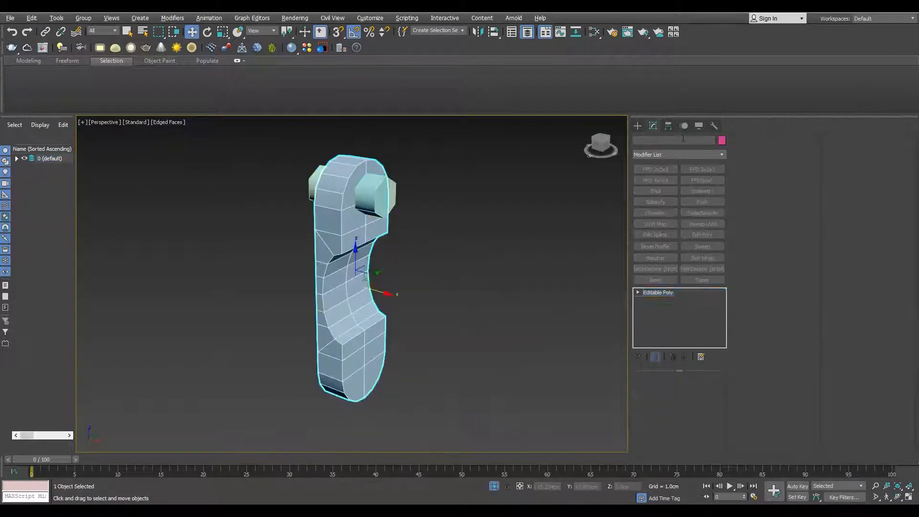
left_click(669, 287)
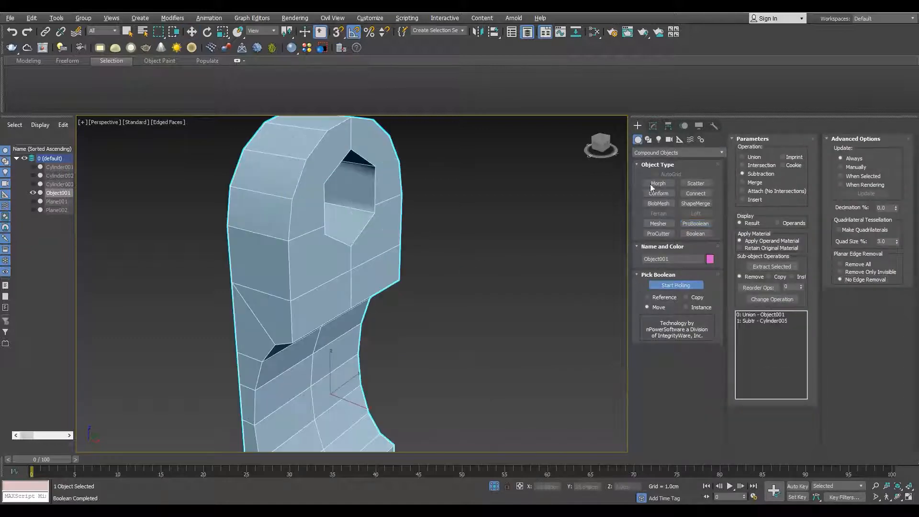
Convert the cut plate into an editable poly
left_click(653, 126)
left_click(663, 154)
key("t")
key("t")
key("t")
key("t")
key("t")
key("t")
key("Return")
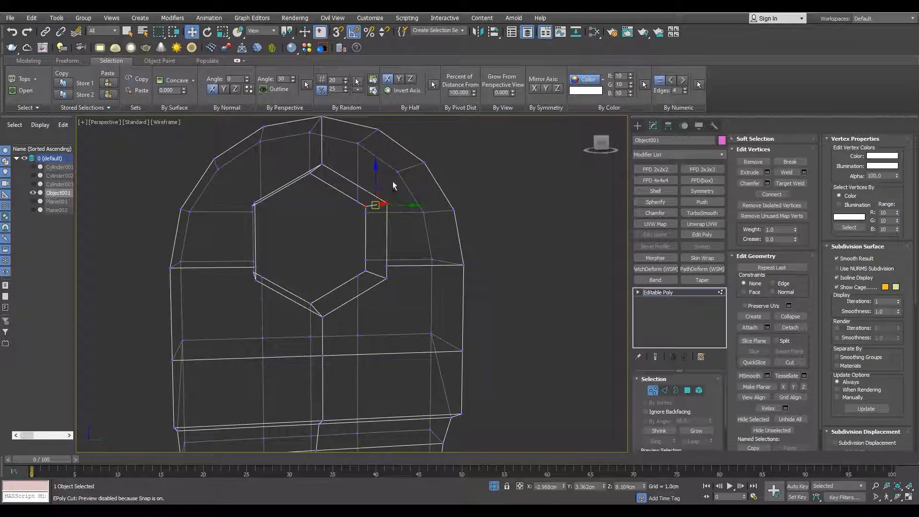
Add a midpoint to the hexagonal hole's upper sloped edge and connect it and the neighbouring corner to the plate's rounded outline
left_click_drag(393, 186, 367, 207, "alt")
key("F3")
key("F3")
key("2")
left_click(367, 194)
key("1")
mouse_move(334, 208)
middle_mouse_down("alt")
mouse_move(327, 220)
mouse_move(342, 302)
middle_mouse_up("alt")
key("F3")
scroll(327, 220, "down", 5)
scroll(343, 306, "down", 5)
scroll(373, 272, "up", 6)
scroll(363, 268, "down", 4)
scroll(335, 261, "up", 6)
key("F3")
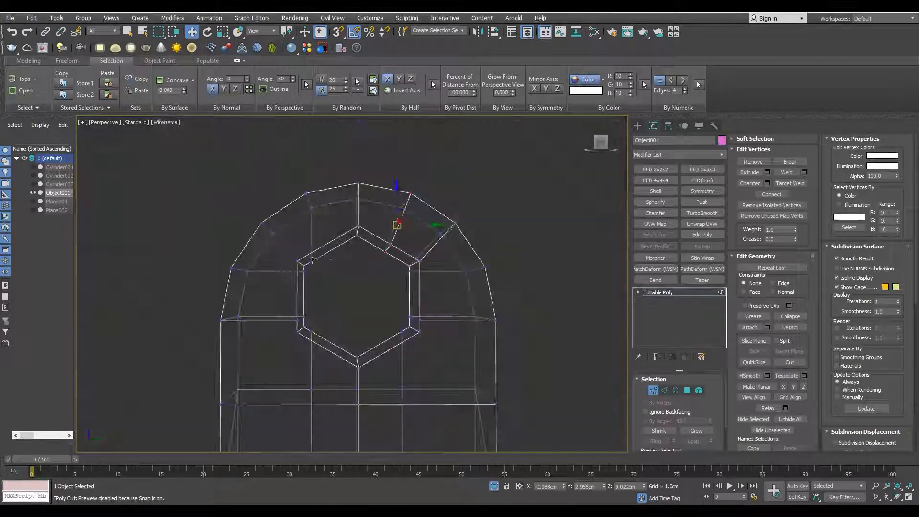
Delete one lengthwise half of the plate, keeping the side with the cleaned edges
scroll(311, 233, "up", 3)
key("2")
scroll(344, 232, "down", 5)
key("1")
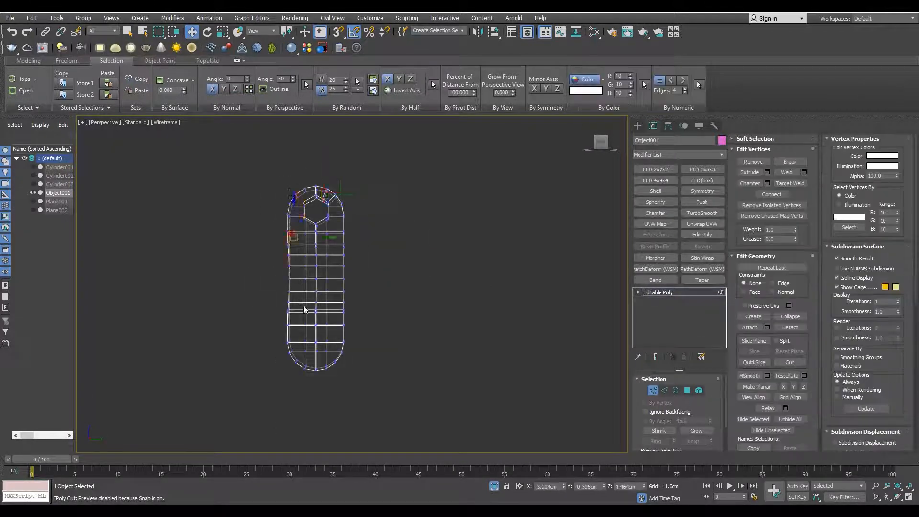
scroll(361, 277, "up", 8)
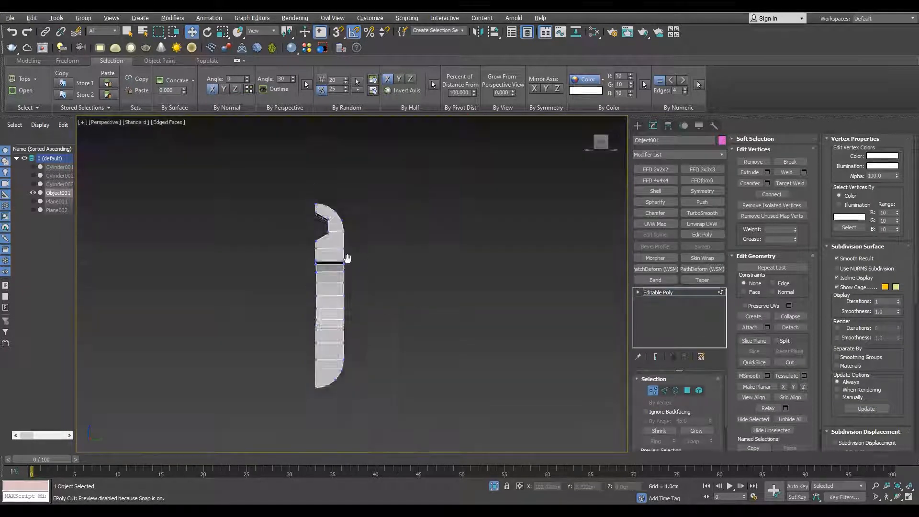
Split the hexagonal hole's vertical side edges at mid-height and clean up the surrounding vertices with Target Weld
scroll(317, 256, "down", 6)
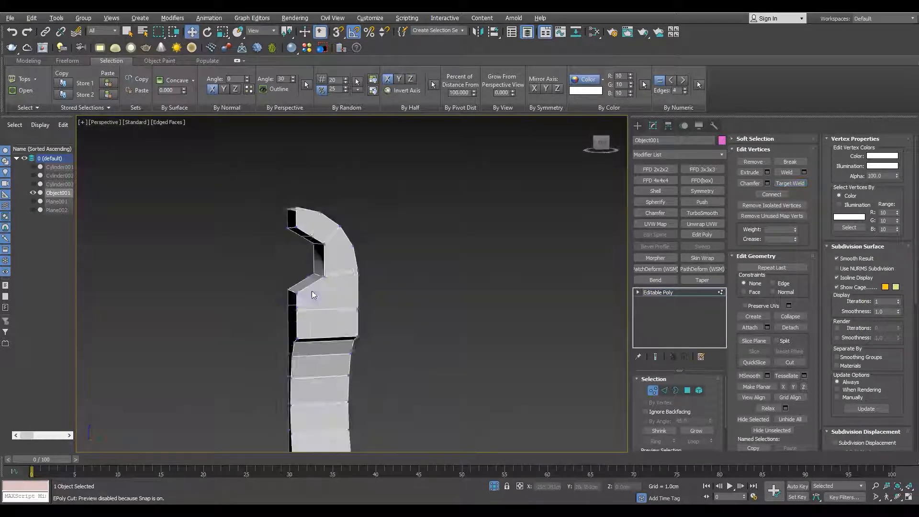
scroll(323, 264, "up", 5)
key("2")
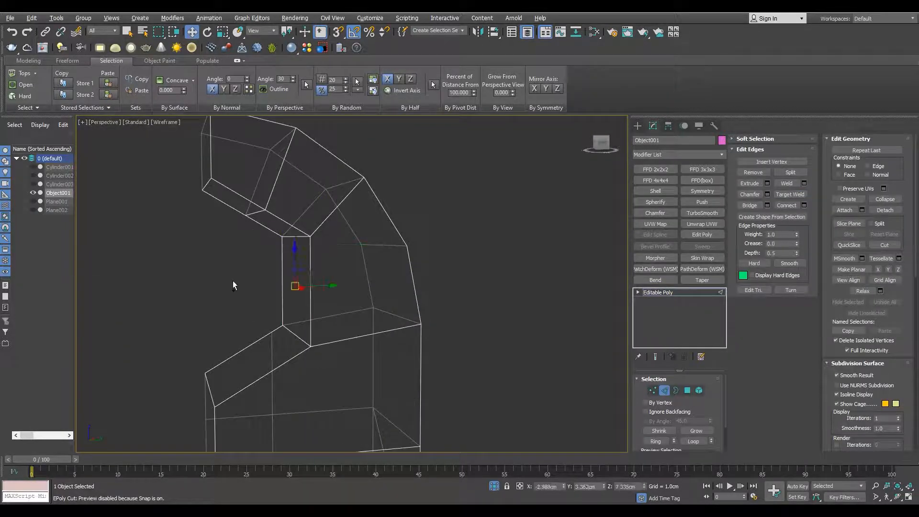
key("1")
left_click_drag(232, 296, 312, 273)
mouse_move(264, 252)
middle_mouse_down("alt")
mouse_move(318, 240)
mouse_move(188, 269)
mouse_move(203, 262)
mouse_move(251, 287)
middle_mouse_up("alt")
scroll(318, 240, "up", 3)
key("F3")
key("ctrl+shift+w")
scroll(189, 269, "down", 3)
key("w")
Delete the lower half of the remaining plate, keeping the part with the hexagonal hole
middle_click_drag(251, 287, 513, 189)
scroll(517, 239, "down", 3)
key("alt+w")
key("alt+w")
left_click_drag(268, 266, 383, 407)
key("alt+w")
key("alt+w")
middle_click_drag(293, 306, 349, 288, "alt")
key("Delete")
Mirror the upper part of the plate downward with Symmetry on the Y axis and convert it to an editable poly
scroll(349, 289, "up", 2)
key("2")
left_click(295, 305)
left_click(674, 397)
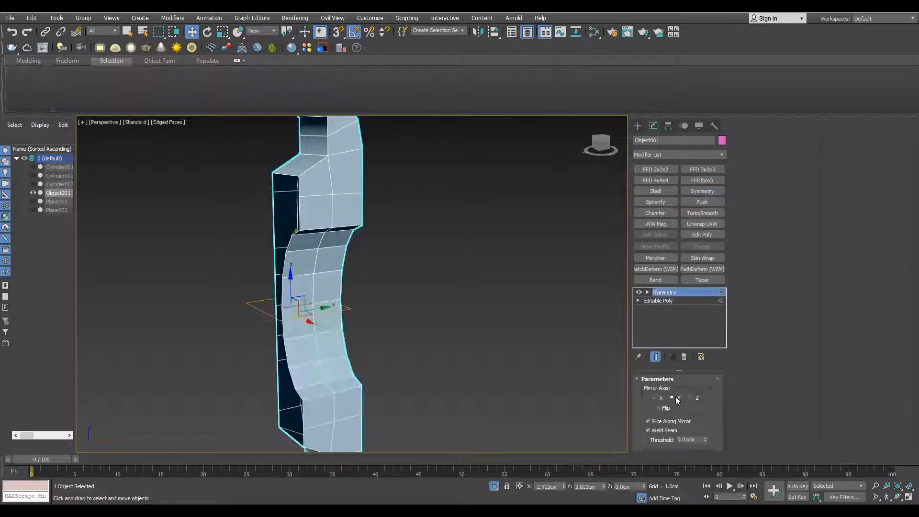
right_click(311, 287)
left_click(421, 378)
Restore the plate's missing lengthwise half with a Symmetry modifier on the Z axis with Flip
key("2")
middle_click_drag(288, 268, 294, 313)
left_click(289, 259)
left_click(700, 192)
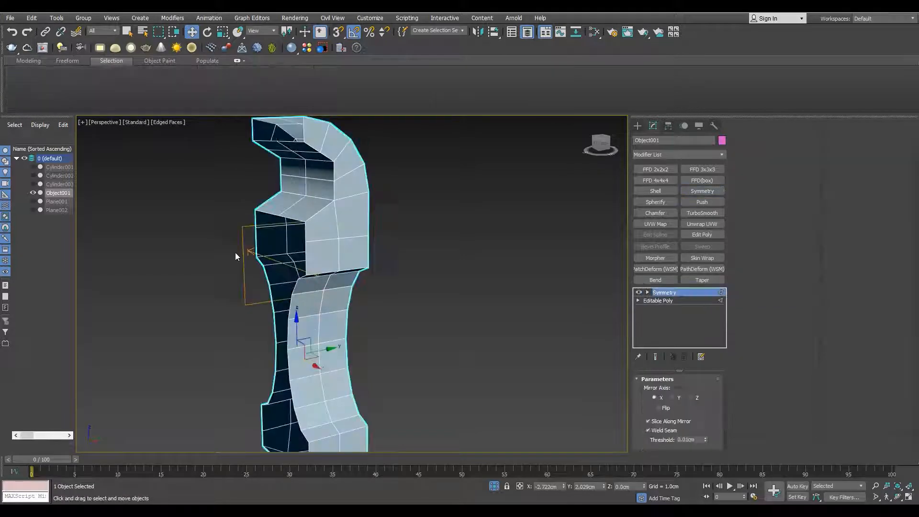
left_click(689, 397)
left_click(660, 408)
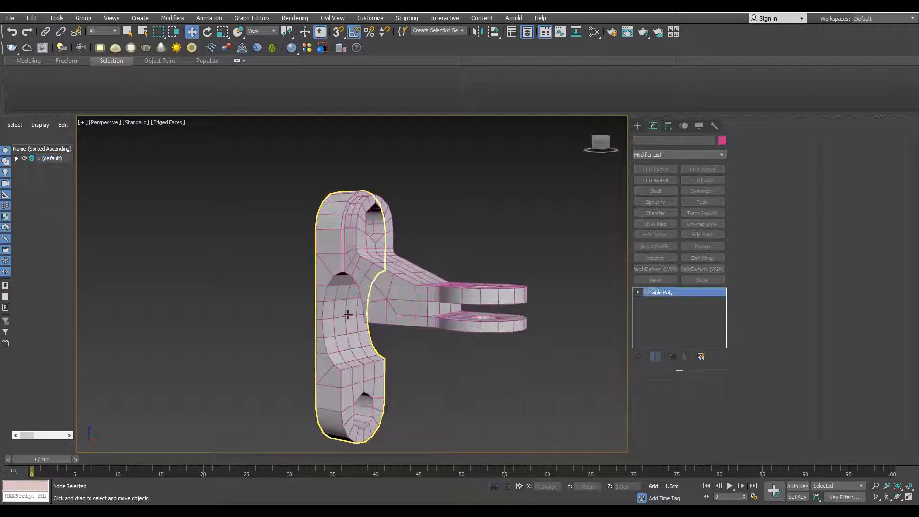
Connect the wall edges of the plate's upper hexagonal hole with a loop and delete the wall polygons on one side of it
left_click(348, 314)
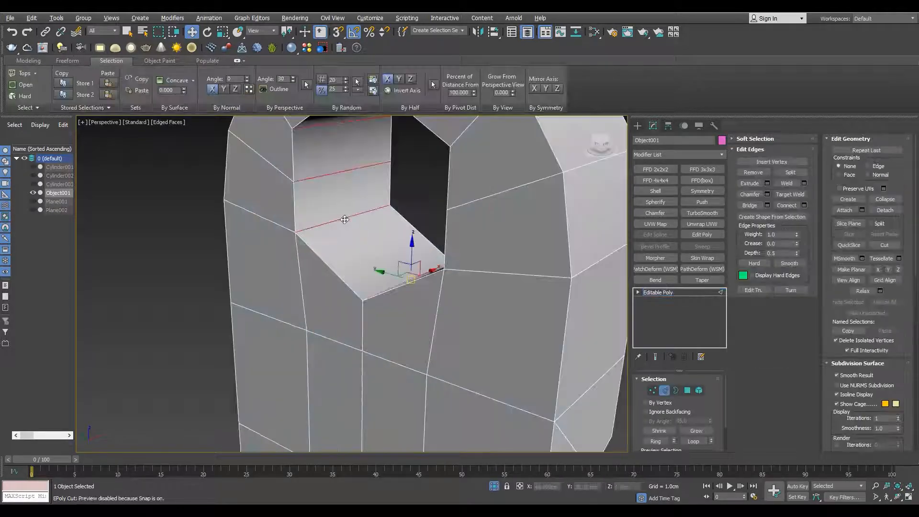
key("ctrl+shift+e")
key("4")
left_click(329, 237)
left_click(320, 212, "shift")
key("Delete")
Cap the open hexagonal border inside the hole and cut the cap into quads between its side and corner vertices
key("3")
left_click(312, 248)
middle_click_drag(312, 248, 195, 254, "alt")
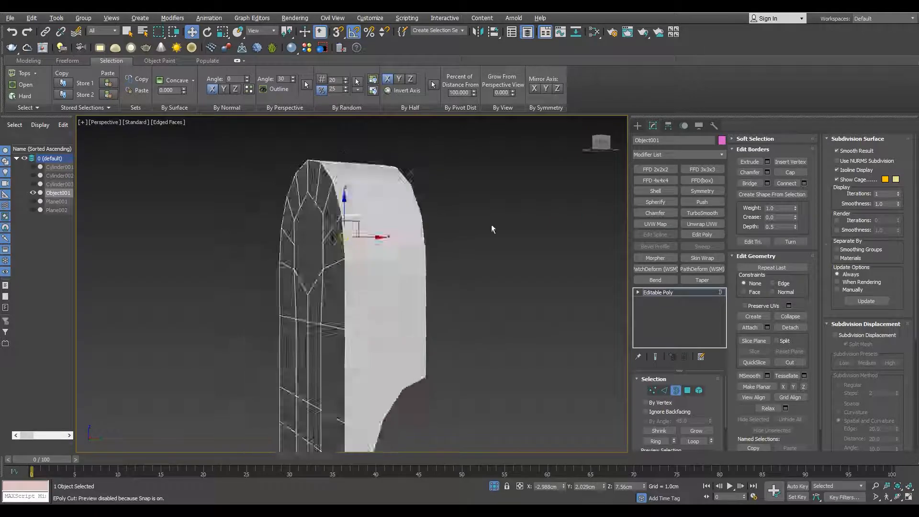
key("1")
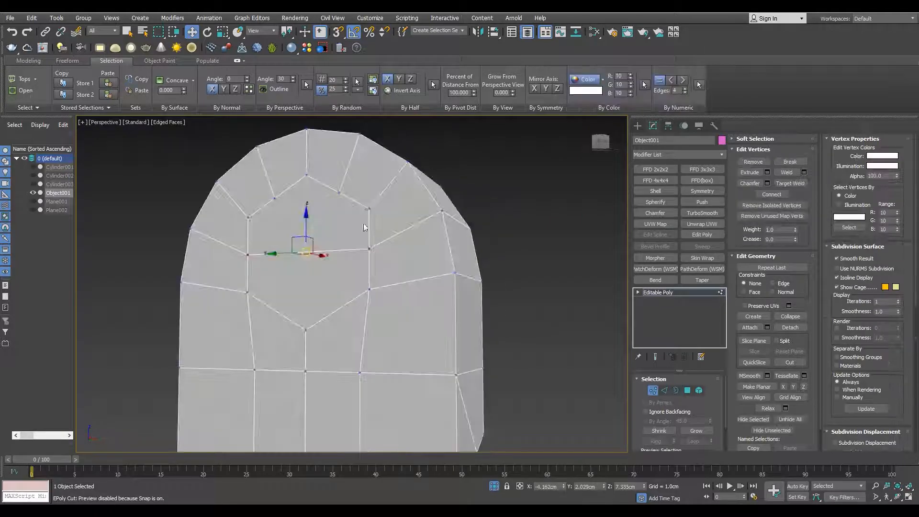
middle_click_drag(325, 243, 339, 195, "alt")
right_click(332, 239)
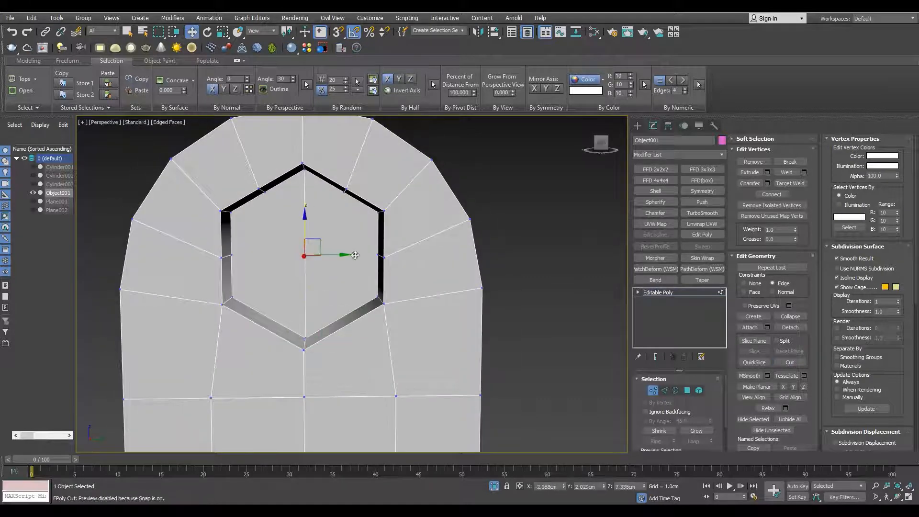
middle_click_drag(234, 256, 278, 261, "alt")
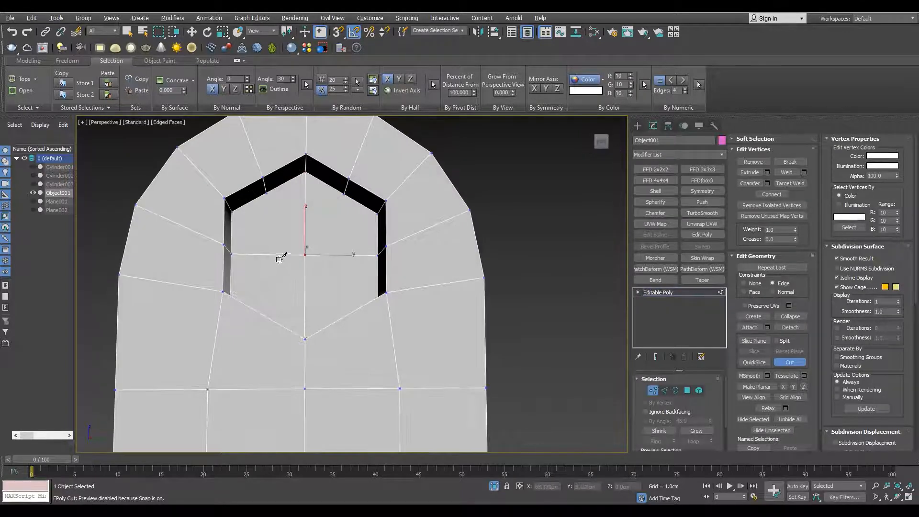
right_click(275, 225)
Delete the plate's lower half and mirror the reworked upper half with Symmetry on the Y axis
middle_click_drag(276, 225, 302, 331, "alt")
scroll(292, 211, "down", 6)
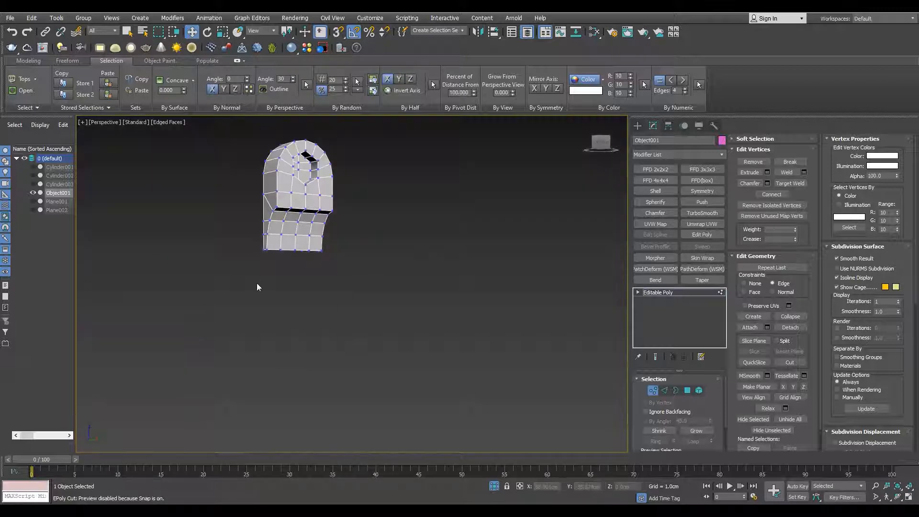
key("2")
left_click(702, 191)
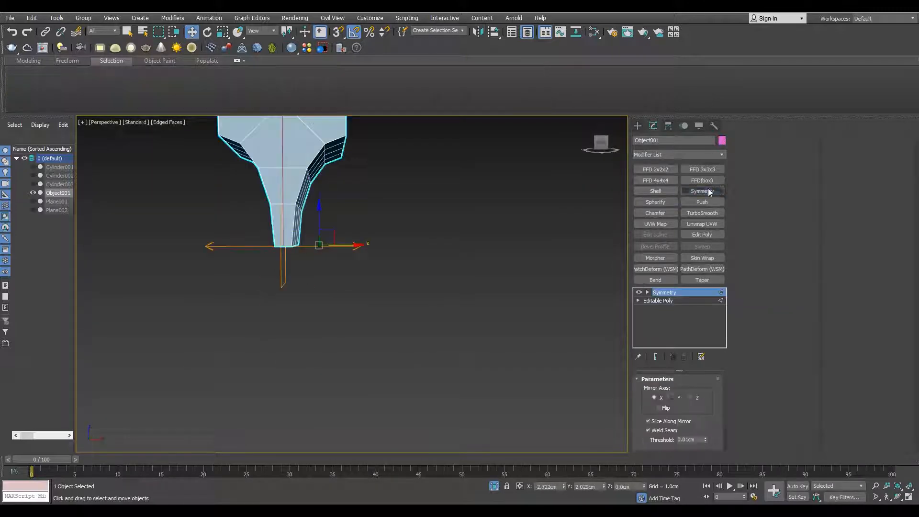
left_click(672, 397)
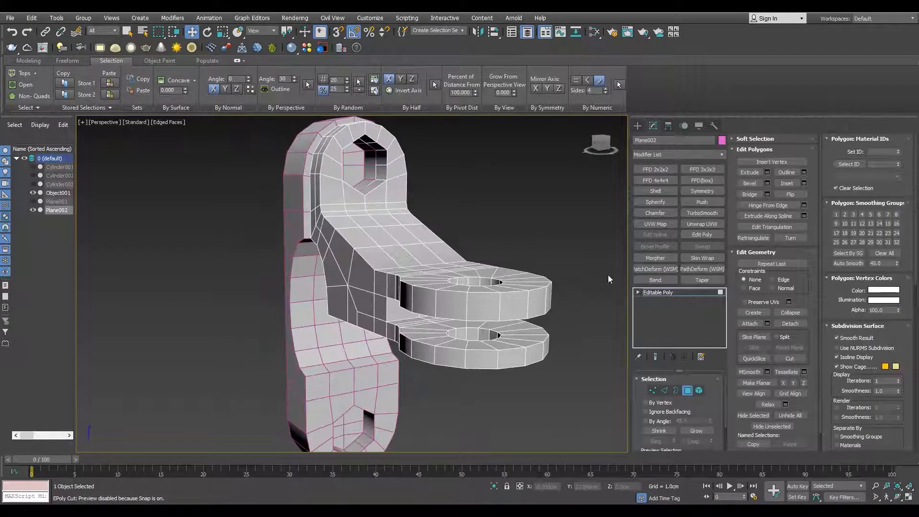
Add Symmetry to the forked block and select the edges outlining the arm's upper face and the fork slot
left_click(665, 294)
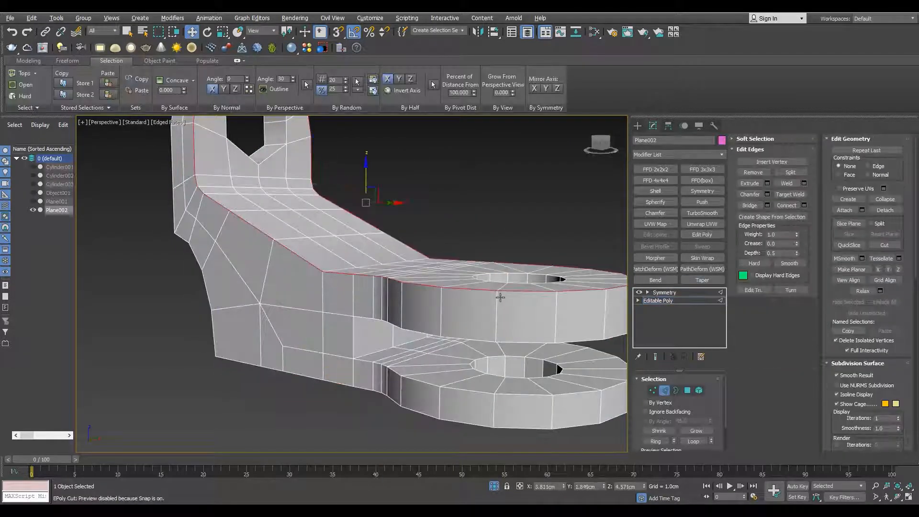
middle_click_drag(501, 297, 479, 315, "alt")
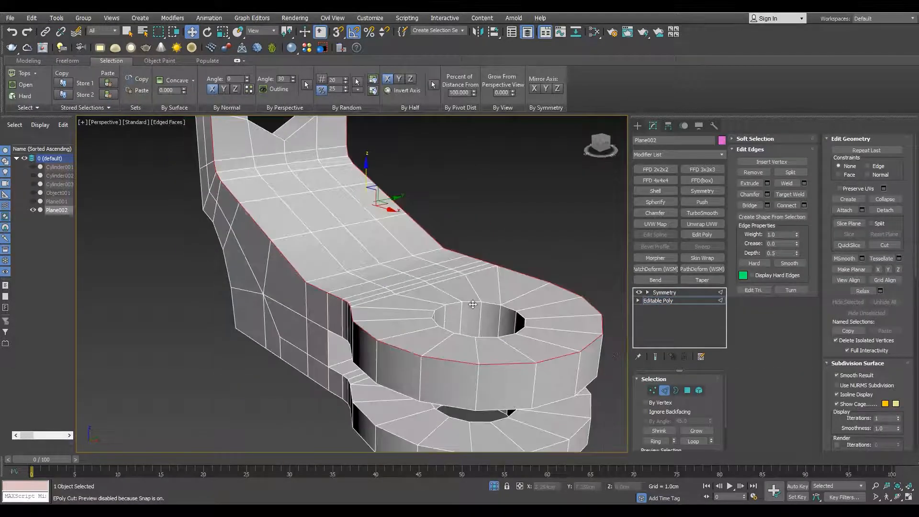
key("F3")
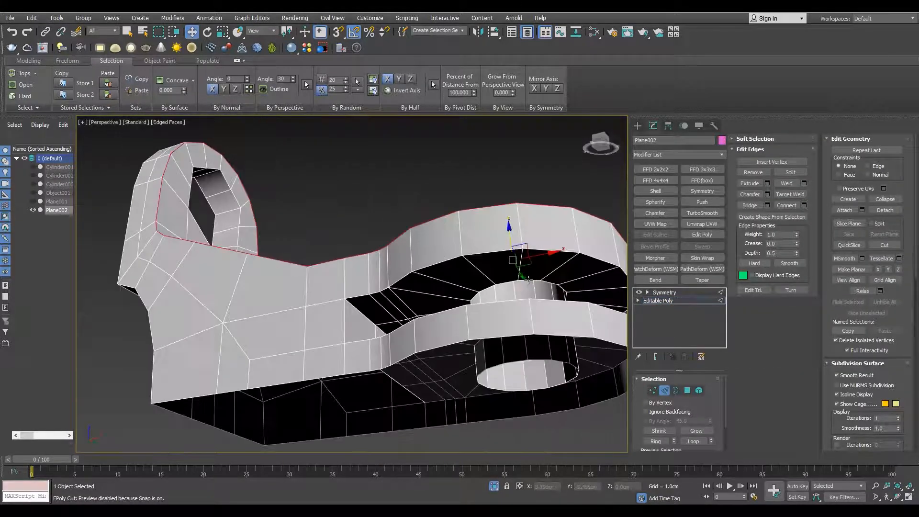
middle_click_drag(358, 315, 367, 366, "alt")
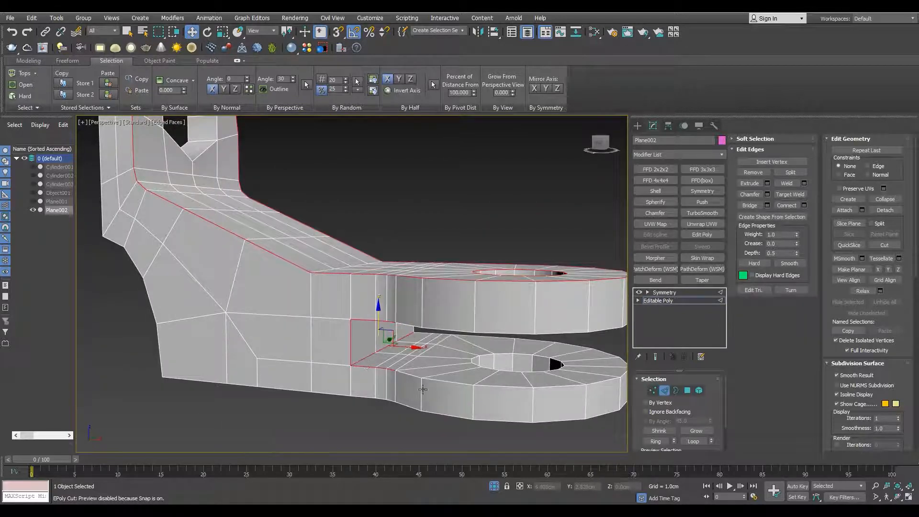
Add the rims of the fork arms, the pin holes and the curved back to the edge selection
middle_click_drag(510, 376, 475, 269, "alt")
scroll(475, 269, "up", 5)
middle_click_drag(525, 297, 491, 389, "alt")
scroll(472, 327, "down", 5)
scroll(491, 389, "up", 3)
middle_click_drag(313, 376, 315, 241, "alt")
scroll(458, 345, "down", 5)
scroll(365, 296, "up", 5)
key("F3")
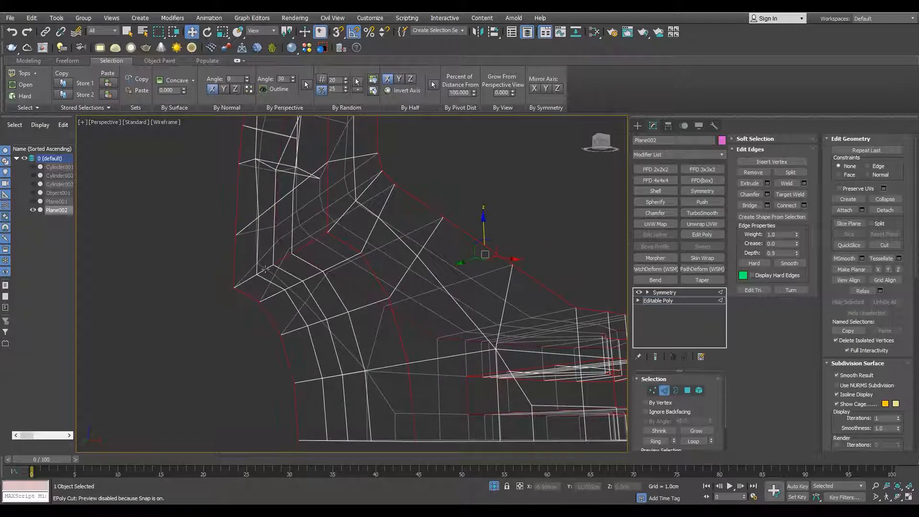
Add the outline of the upright lug and the rim edges of its hexagonal hole to the selection
key("F3")
scroll(267, 269, "down", 5)
middle_click_drag(266, 269, 310, 256, "alt")
scroll(310, 256, "up", 5)
left_click(313, 251, "ctrl")
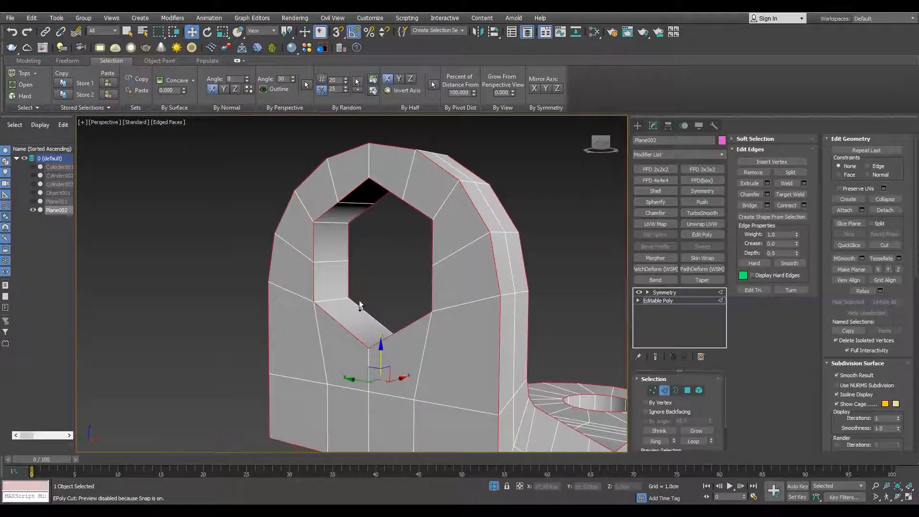
Chamfer the selected edges of the forked block by 0.161 cm with one segment
middle_click_drag(339, 300, 425, 321, "alt")
scroll(420, 240, "down", 3)
scroll(389, 224, "down", 3)
scroll(347, 249, "up", 3)
scroll(347, 249, "down", 4)
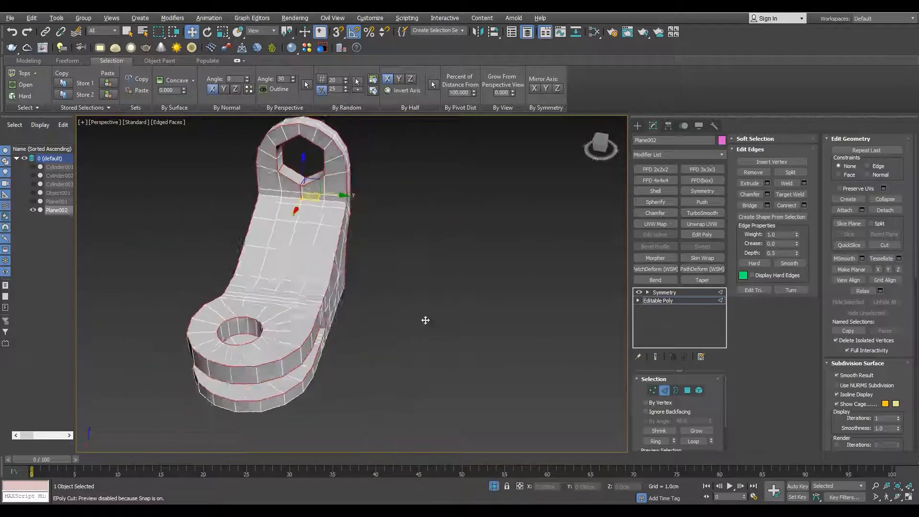
middle_click_drag(344, 241, 456, 244, "alt")
scroll(455, 245, "up", 4)
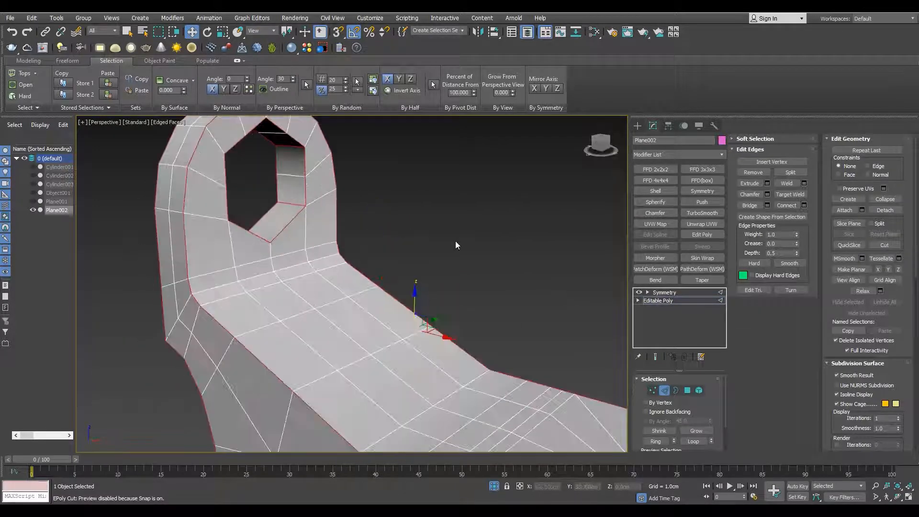
left_click(768, 194)
scroll(358, 298, "down", 5)
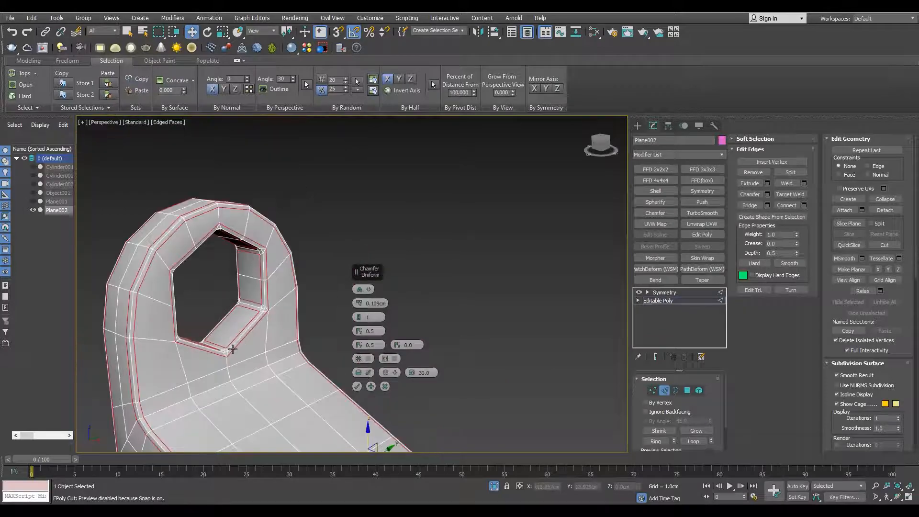
middle_click_drag(358, 297, 262, 292, "alt")
middle_click_drag(324, 280, 330, 343, "alt")
scroll(359, 311, "up", 5)
scroll(366, 292, "down", 5)
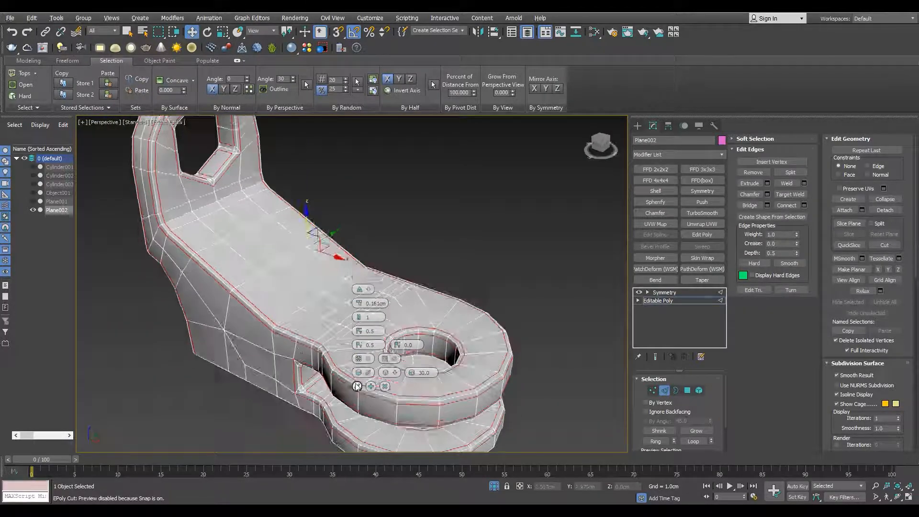
left_click(357, 386)
Add TurboSmooth above the forked block's Symmetry modifier and hide the edges to view the smoothed shape
middle_click_drag(357, 378, 395, 328, "alt")
scroll(395, 327, "up", 4)
left_click(664, 292)
left_click(702, 213)
key("F4")
scroll(354, 297, "down", 5)
middle_click_drag(355, 296, 280, 311, "alt")
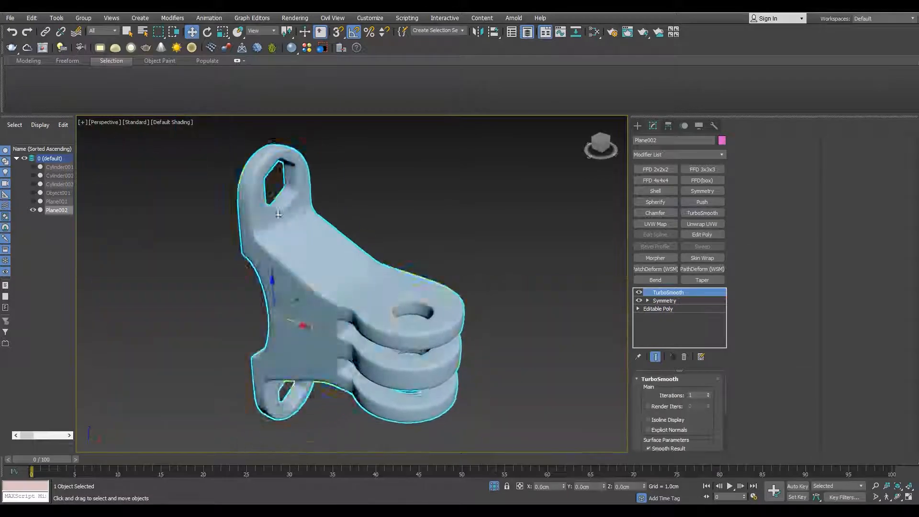
Compare the bottom corner of the lug's hexagonal hole in the unsmoothed mesh and with TurboSmooth reapplied
scroll(277, 213, "up", 4)
left_click(684, 356)
key("F4")
middle_click_drag(325, 263, 383, 239, "alt")
scroll(421, 239, "up", 5)
scroll(421, 240, "down", 2)
left_click(658, 300)
key("1")
scroll(417, 225, "down", 3)
scroll(402, 248, "up", 4)
left_click(664, 292)
left_click(702, 213)
key("F4")
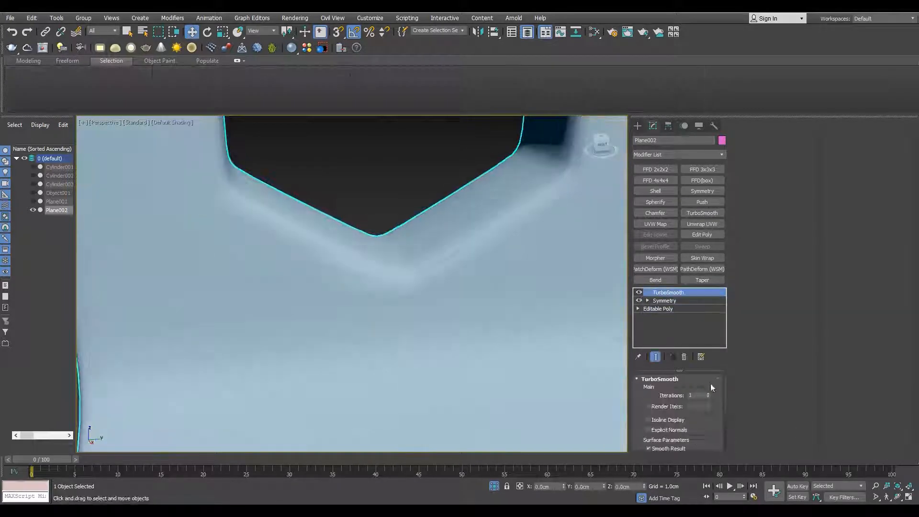
Remove TurboSmooth and return to vertex editing of the base mesh at the hexagonal hole's bottom corner
left_click(683, 357)
left_click(658, 300)
key("F4")
key("1")
left_click(406, 295)
scroll(406, 282, "up", 2)
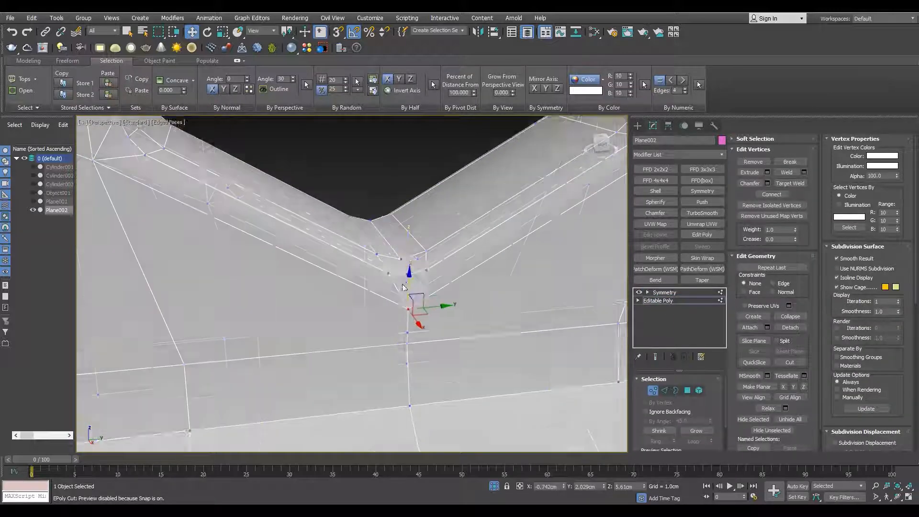
Cut edges from both sides of the hexagonal hole's bottom corner to the lug vertices below, and remove the redundant edge there
key("F3")
left_click(406, 274)
left_click(408, 308, "ctrl")
scroll(407, 308, "down", 4)
key("F3")
middle_click_drag(408, 308, 441, 304, "alt")
scroll(397, 302, "up", 4)
key("alt+c")
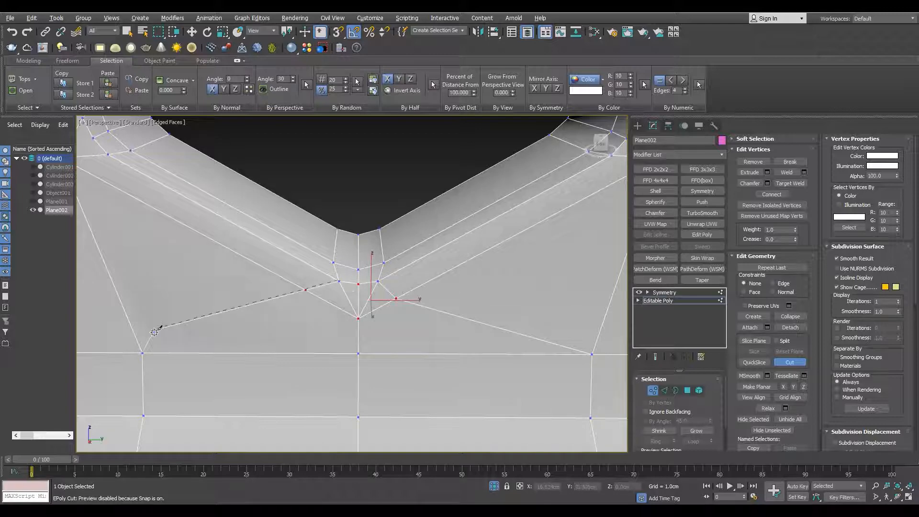
key("2")
left_click(349, 303)
scroll(421, 359, "down", 4)
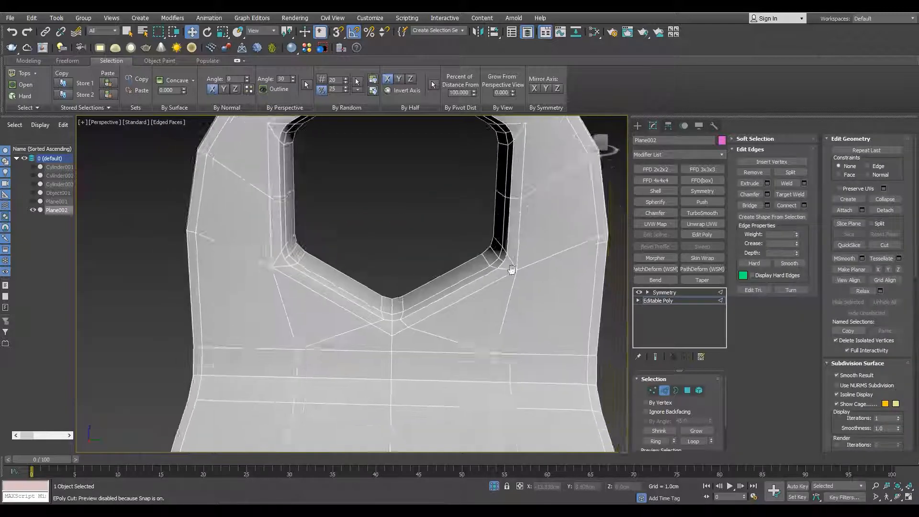
Connect the vertices around the hexagonal hole's lower side corner and cut an edge down to the vertex below
scroll(513, 268, "up", 4)
key("1")
left_click(498, 253)
left_click(527, 272, "ctrl")
middle_click_drag(483, 286, 468, 225)
left_click(463, 396)
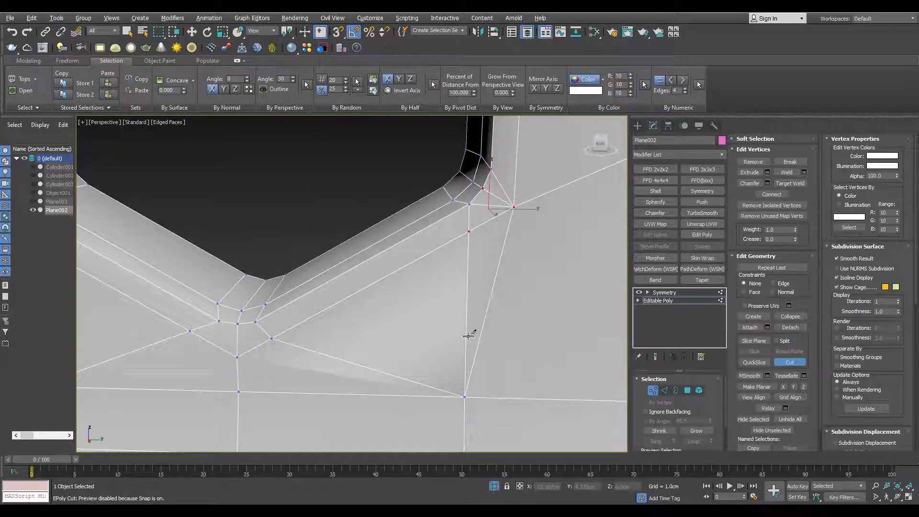
Check the lower end vertex of the new cut in wireframe and clear the redundant edge at the side corner
key("F3")
scroll(466, 402, "up", 3)
left_click(463, 390)
key("F3")
scroll(468, 398, "down", 5)
key("2")
left_click(485, 269)
key("1")
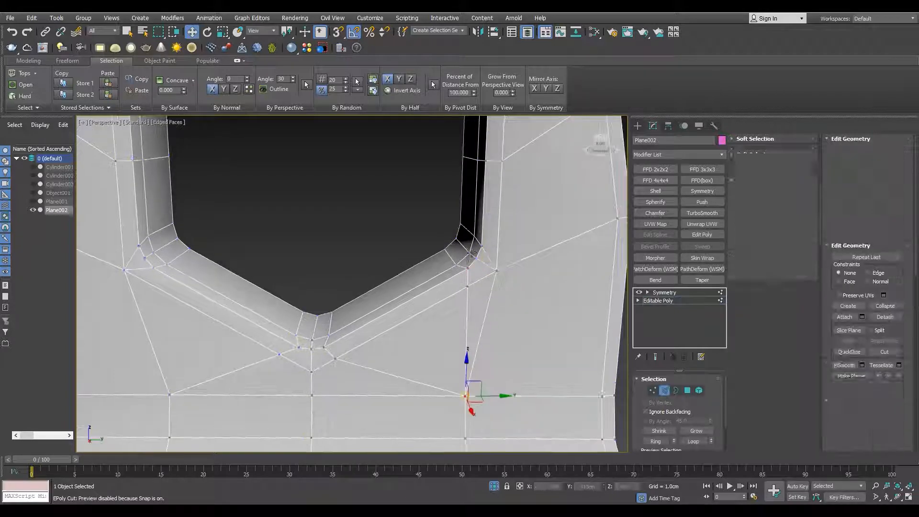
Cut an edge from the same lower side corner out to the lug's outline and remove the redundant edge beside it
middle_click_drag(487, 263, 429, 281)
key("alt+c")
left_click(561, 259)
key("2")
left_click(437, 296)
key("ctrl+BackSpace")
middle_click_drag(446, 179, 452, 257)
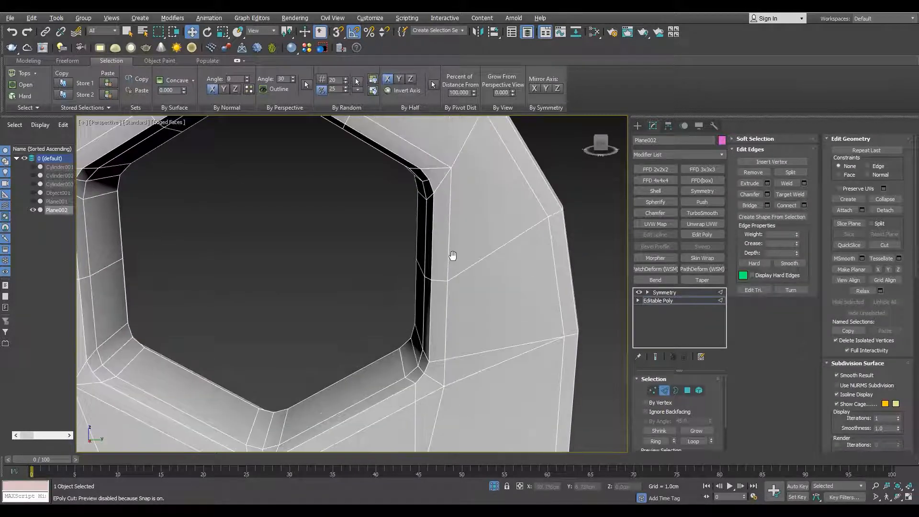
Connect the vertices at the hole's upper side corner, cut an edge to the outline vertex and remove the redundant edge
key("1")
left_click(433, 220)
left_click(454, 207, "ctrl")
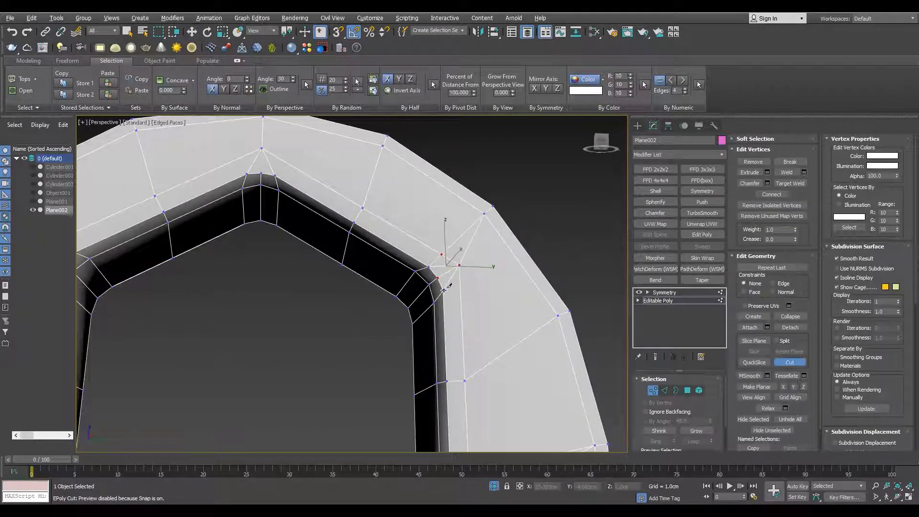
left_click(559, 315)
key("2")
left_click(442, 266)
middle_click_drag(283, 179, 408, 217)
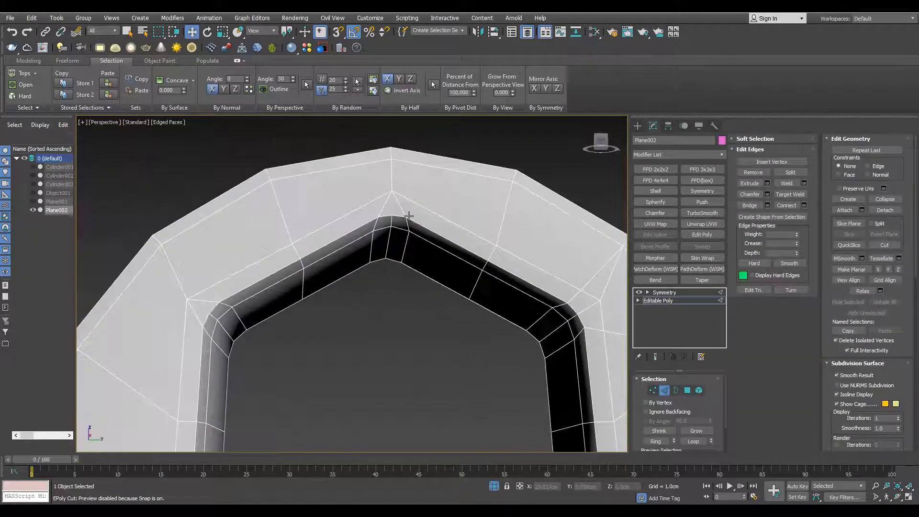
Raise the vertex above the hexagonal hole's top corner and cut edges on both sides of it to the neighbouring outline vertices
scroll(408, 218, "up", 2)
key("1")
left_click(386, 200)
left_click_drag(386, 199, 390, 187)
scroll(410, 210, "down", 5)
scroll(409, 210, "up", 5)
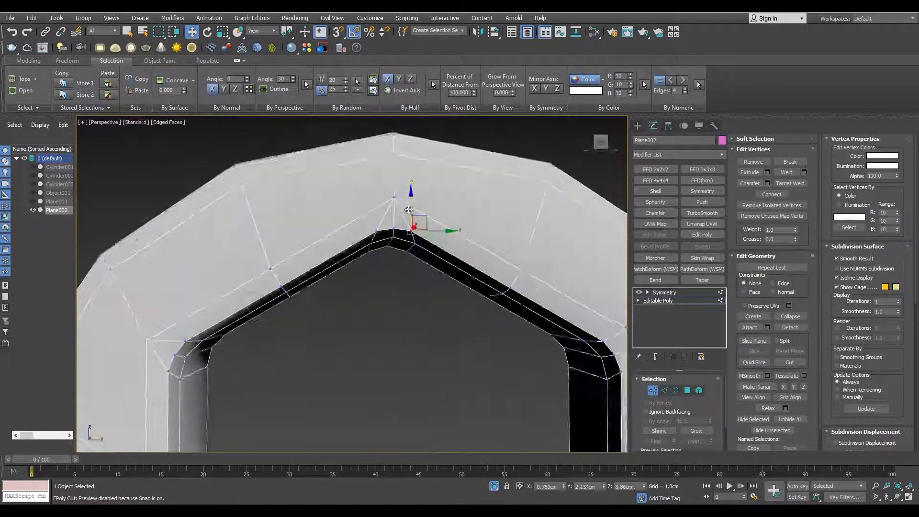
key("alt+c")
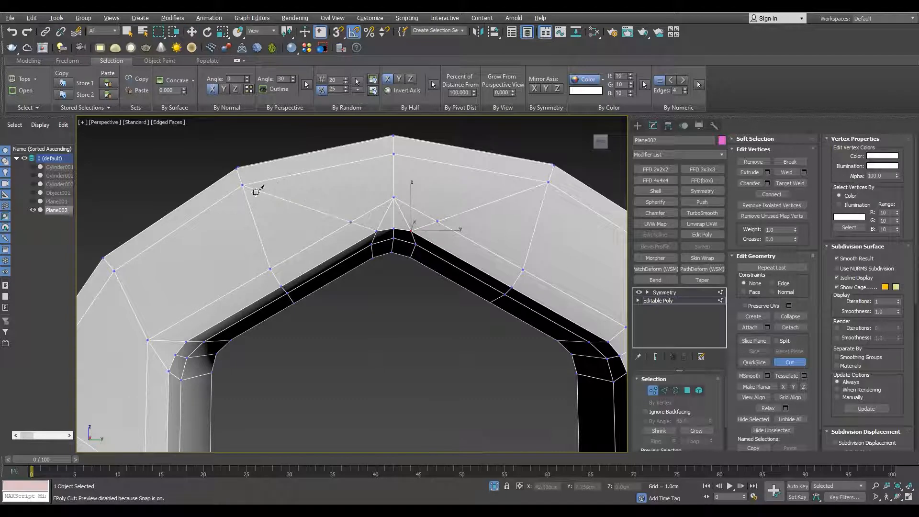
right_click(256, 191)
Remove the two redundant edges at the top corner and slide the new vertices along their edges with the Edge constraint
key("2")
left_click(384, 215)
left_click(402, 221, "ctrl")
key("1")
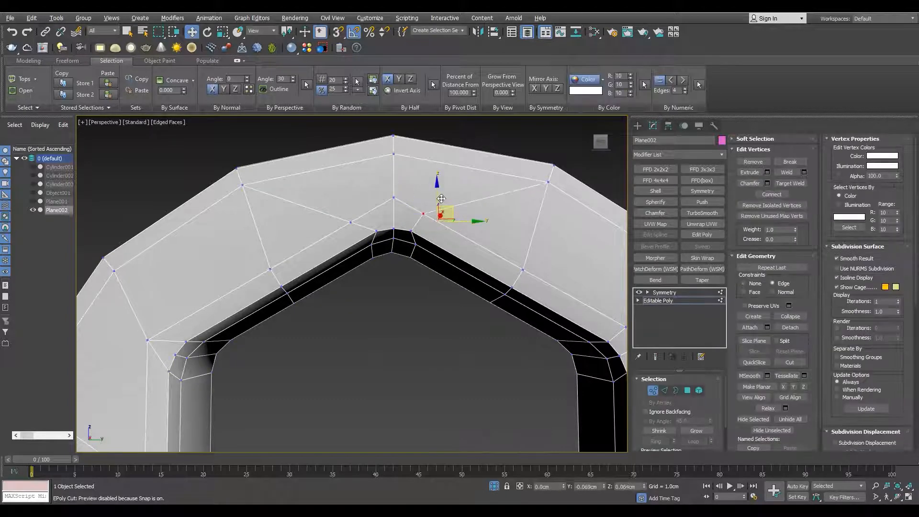
left_click_drag(359, 213, 364, 210)
Connect the vertices at the hole's opposite upper corner and cut new edges from it to the lug's outline vertices
scroll(361, 220, "down", 3)
middle_click_drag(362, 220, 360, 234, "alt")
scroll(335, 277, "up", 4)
left_click(350, 266)
left_click(318, 254, "ctrl")
key("ctrl+shift+e")
key("alt+c")
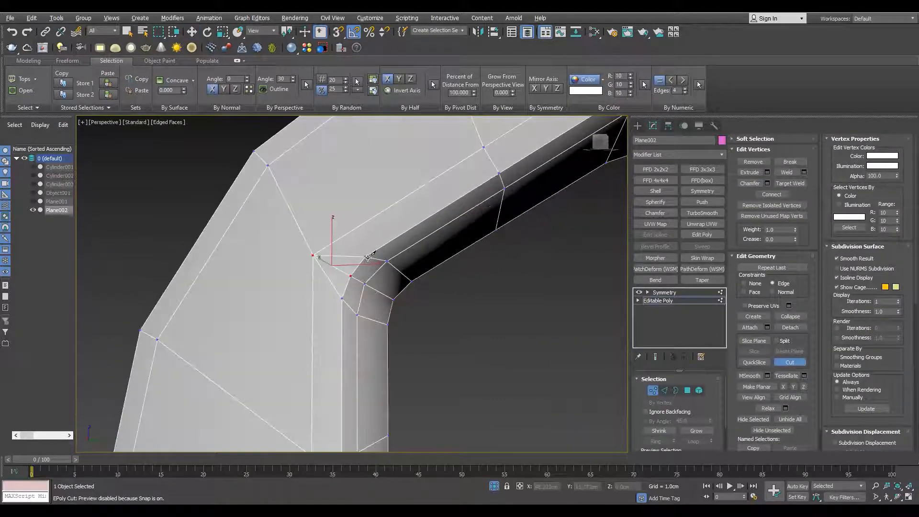
left_click(266, 167)
right_click(266, 166)
middle_click_drag(341, 302, 396, 259)
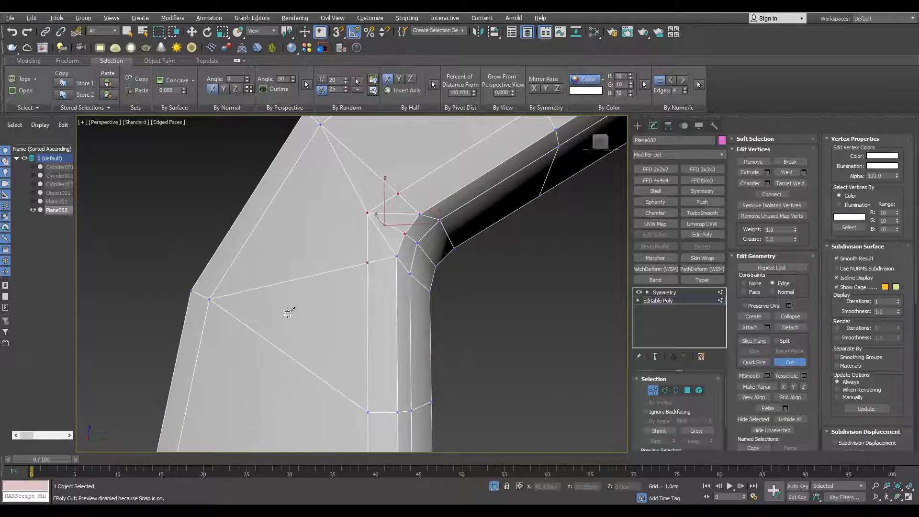
Remove the two redundant edges at this upper corner and select the two outline vertices beside it
key("2")
left_click(381, 235)
left_click(394, 213, "ctrl")
key("ctrl+BackSpace")
scroll(394, 220, "down", 3)
key("F3")
key("1")
left_click_drag(302, 231, 261, 250)
key("F3")
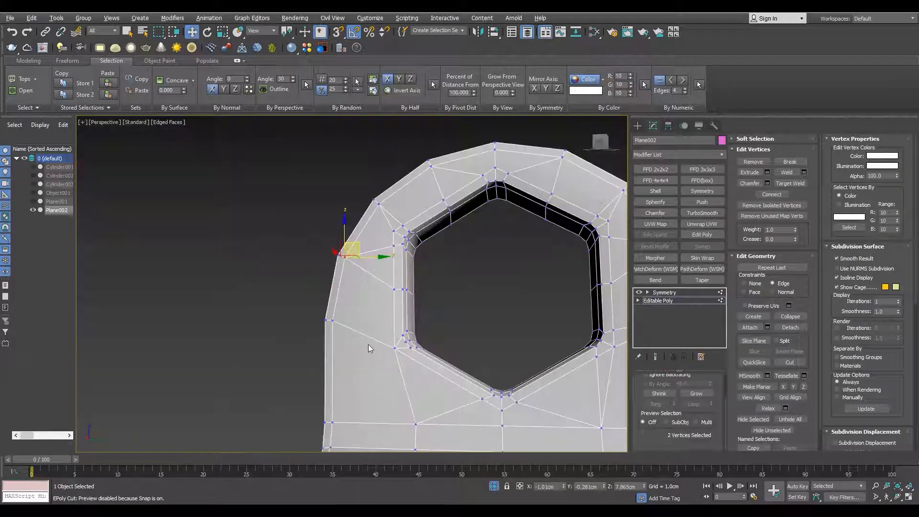
Cut new edges from the hole's opposite lower corner to the outline vertex and to the vertex below
scroll(406, 335, "up", 5)
left_click(408, 298)
right_click(254, 248)
left_click(418, 312)
middle_click_drag(376, 339, 437, 273)
scroll(437, 273, "down", 3)
left_click(438, 363)
right_click(439, 361)
Check the cut's lower vertex in wireframe and remove the redundant edge beside the hole
key("F3")
left_click(440, 357)
key("F3")
key("2")
left_click(421, 205)
key("ctrl+BackSpace")
Add TurboSmooth above the Symmetry modifier, hide the edges and examine the smoothed lug around its hexagonal hole
scroll(423, 277, "down", 5)
middle_click_drag(428, 247, 393, 276)
left_click(664, 292)
left_click(702, 213)
key("F4")
scroll(460, 292, "down", 3)
middle_click_drag(440, 292, 476, 303, "alt")
scroll(460, 297, "up", 5)
scroll(488, 305, "down", 4)
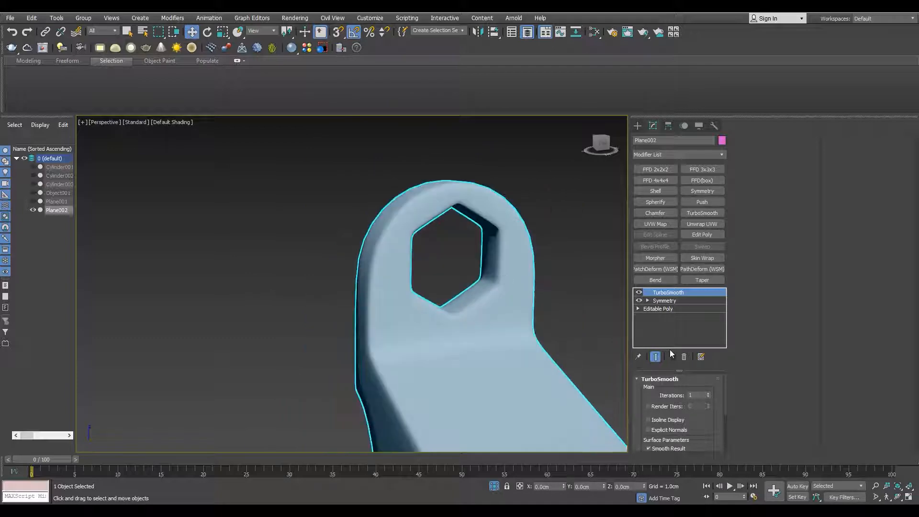
Remove TurboSmooth, cut an edge diagonally from the fork slot's upper corner to the body's rim and remove the redundant edge
left_click(685, 357)
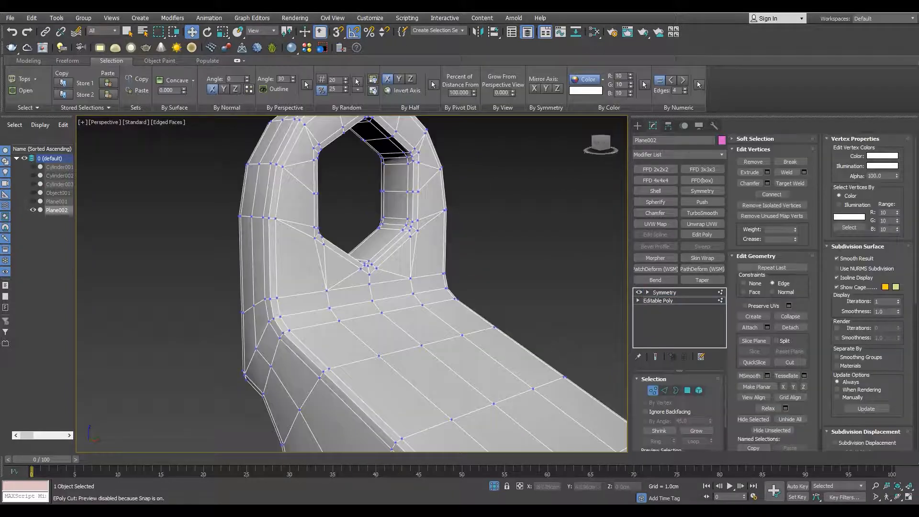
scroll(431, 284, "down", 5)
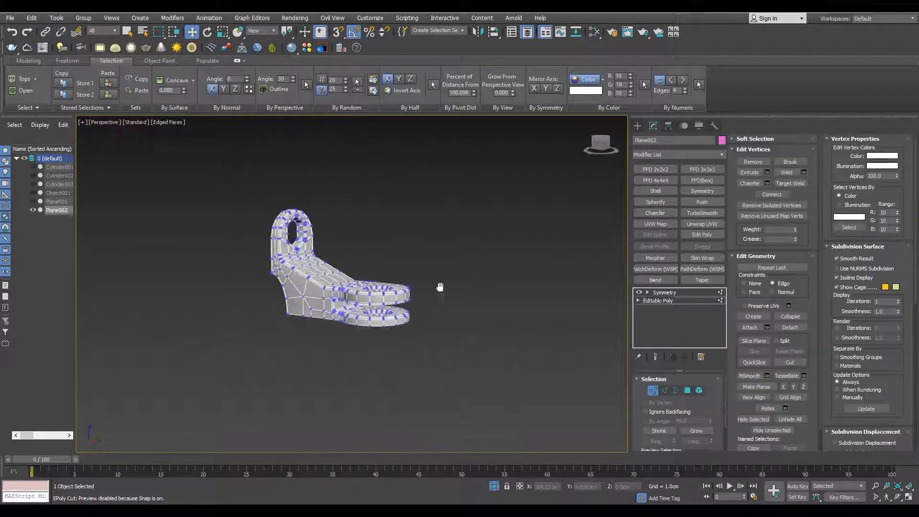
scroll(479, 251, "up", 10)
scroll(489, 233, "up", 3)
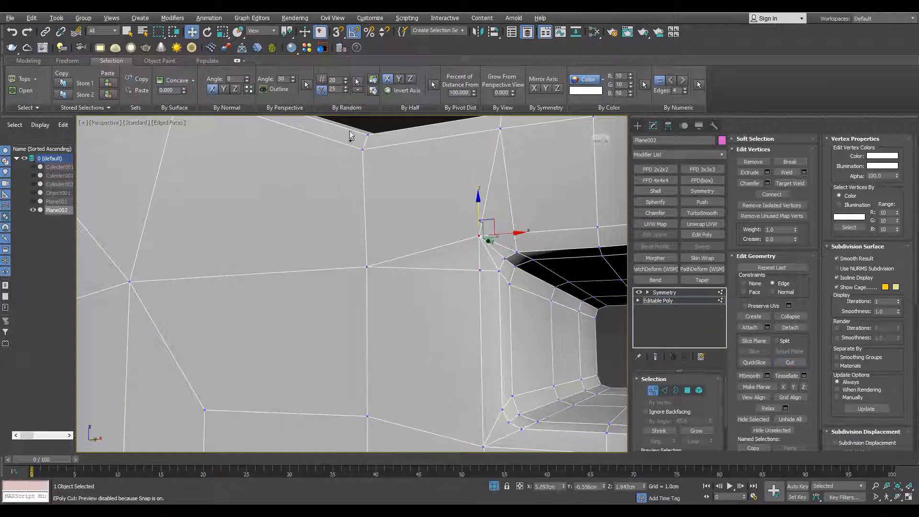
key("2")
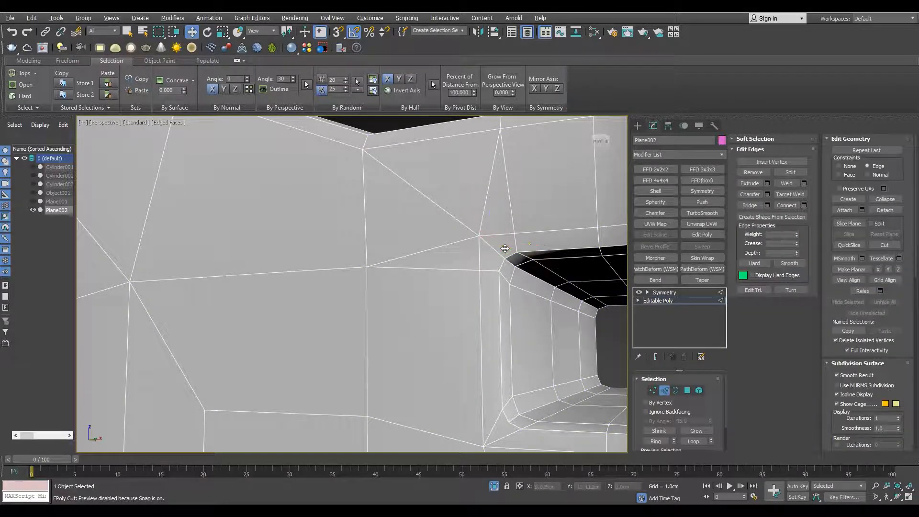
key("ctrl+BackSpace")
middle_click_drag(448, 246, 455, 295, "alt")
scroll(455, 295, "down", 5)
scroll(478, 302, "up", 5)
Cut matching edges from the fork slot's lower corner to the neighbouring body and base vertices, and remove the two redundant edges
key("1")
key("alt+c")
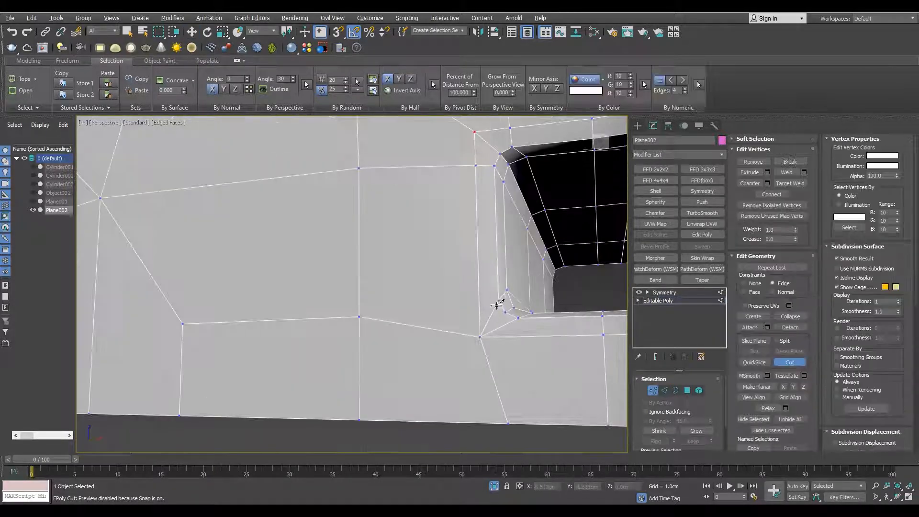
left_click(361, 315)
middle_click_drag(498, 325, 481, 344, "alt")
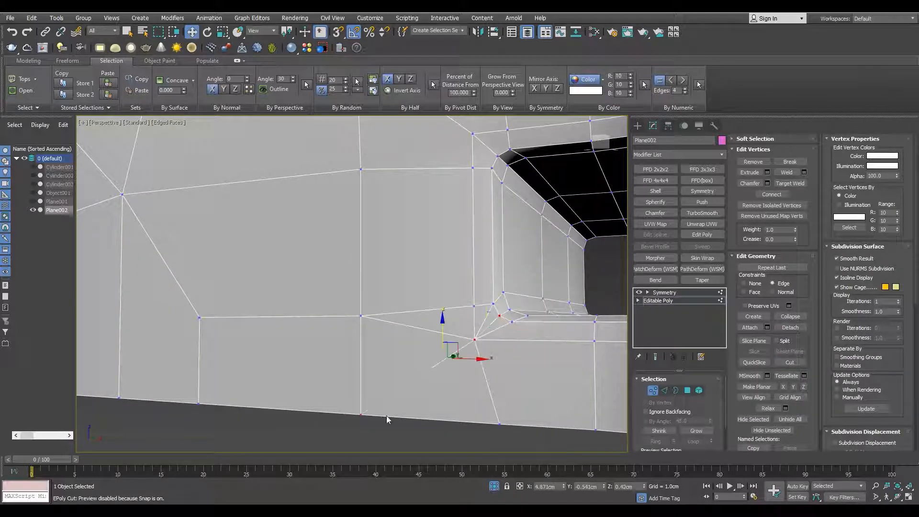
key("2")
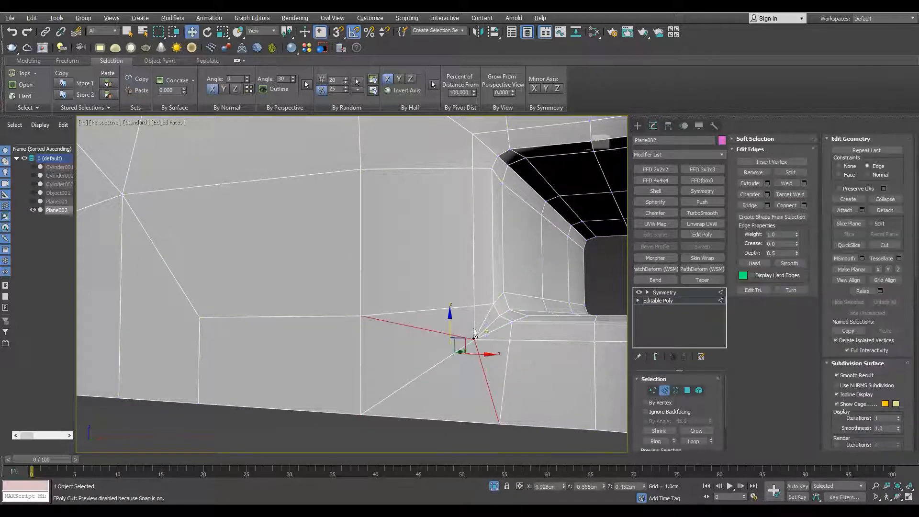
key("ctrl+BackSpace")
Nudge the vertex at the fork slot's upper corner slightly and check the mesh around the slot
key("1")
middle_click_drag(498, 323, 438, 250, "alt")
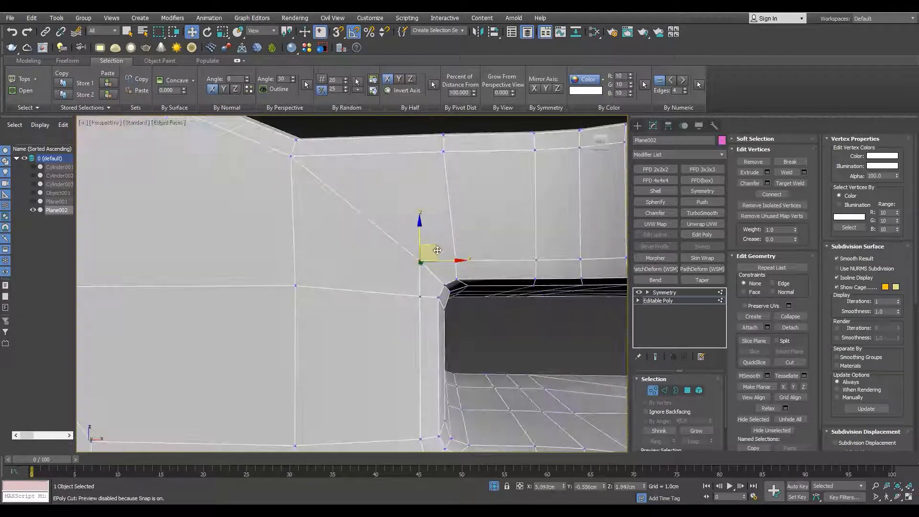
left_click_drag(441, 255, 441, 256)
scroll(436, 261, "down", 4)
scroll(430, 271, "up", 2)
mouse_move(431, 271)
middle_mouse_down("alt")
mouse_move(429, 288)
mouse_move(435, 263)
mouse_move(446, 293)
mouse_move(421, 258)
middle_mouse_up("alt")
scroll(435, 259, "down", 6)
scroll(354, 335, "down", 3)
middle_click_drag(277, 282, 503, 182, "alt")
scroll(324, 278, "up", 6)
scroll(325, 277, "down", 4)
scroll(502, 182, "down", 4)
Leave vertex editing, add TurboSmooth above the forked block's Symmetry modifier and check the smoothed fork slots with edges hidden
left_click(657, 301)
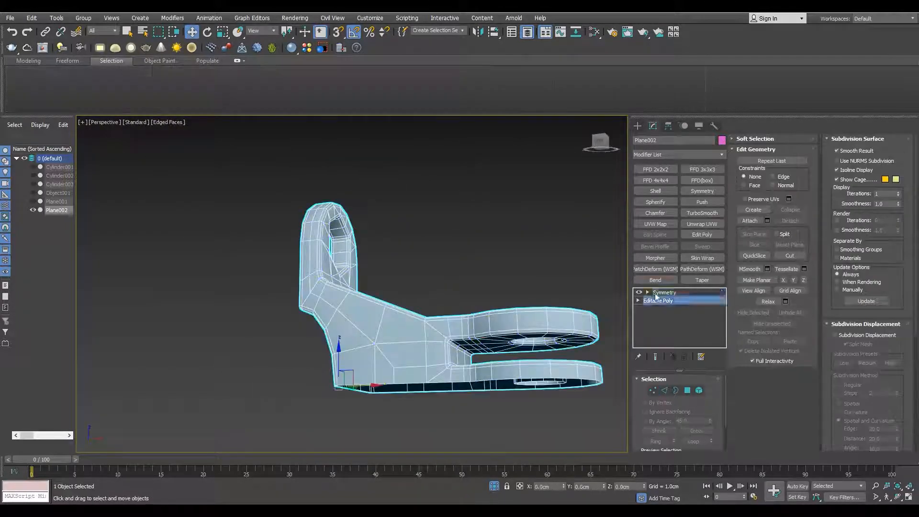
left_click(478, 416)
key("F4")
scroll(436, 359, "up", 5)
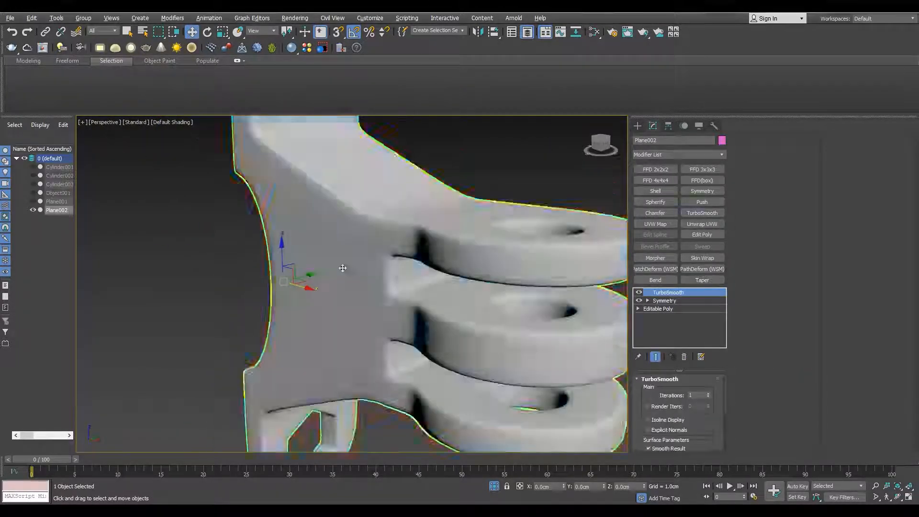
mouse_move(342, 268)
middle_mouse_down("alt")
mouse_move(354, 291)
mouse_move(356, 275)
middle_mouse_up("alt")
scroll(357, 275, "up", 2)
middle_click_drag(463, 291, 349, 244, "alt")
scroll(402, 254, "down", 3)
key("F4")
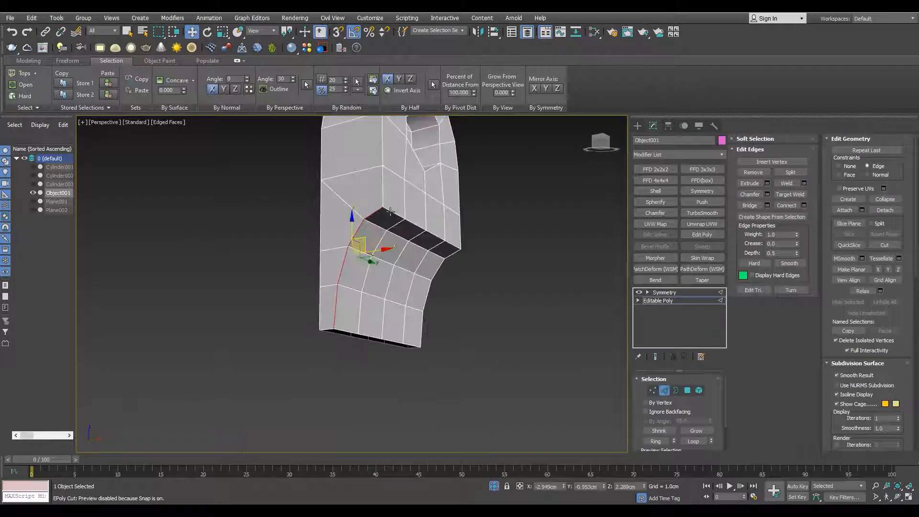
Add the plate's outline edges and the rim edges of its hexagonal recess to the edge selection
scroll(446, 232, "up", 3)
middle_click_drag(363, 250, 350, 183, "alt")
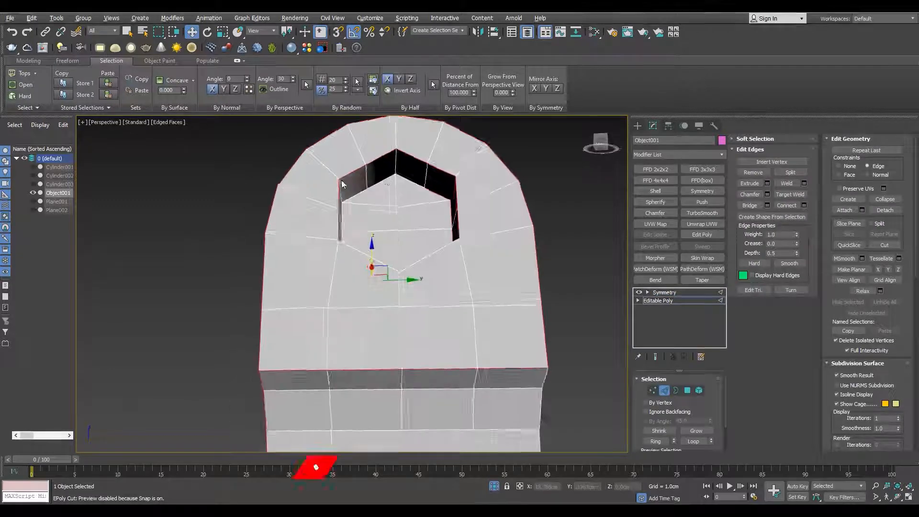
scroll(361, 240, "up", 3)
left_click(361, 240, "ctrl")
middle_click_drag(351, 223, 461, 271, "alt")
scroll(437, 318, "down", 3)
middle_click_drag(437, 317, 409, 333, "alt")
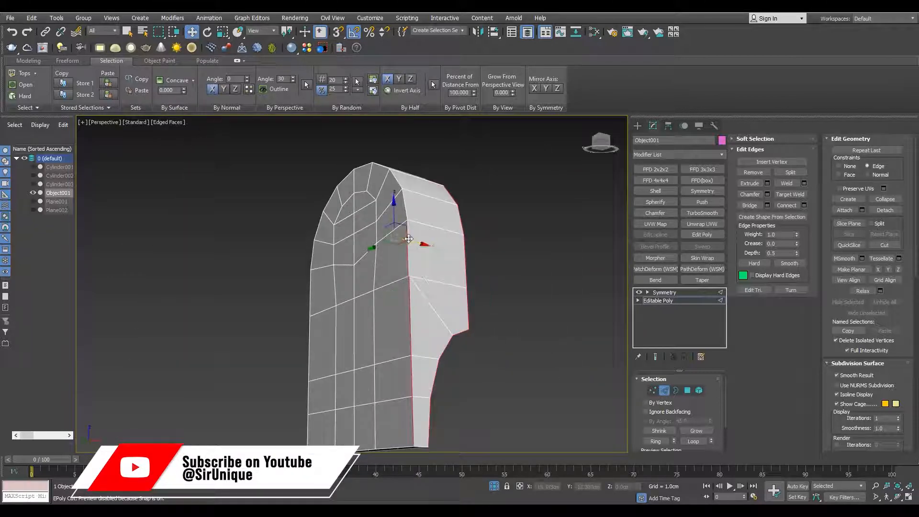
middle_click_drag(408, 238, 328, 365, "alt")
middle_click_drag(362, 308, 460, 261, "alt")
scroll(460, 261, "up", 6)
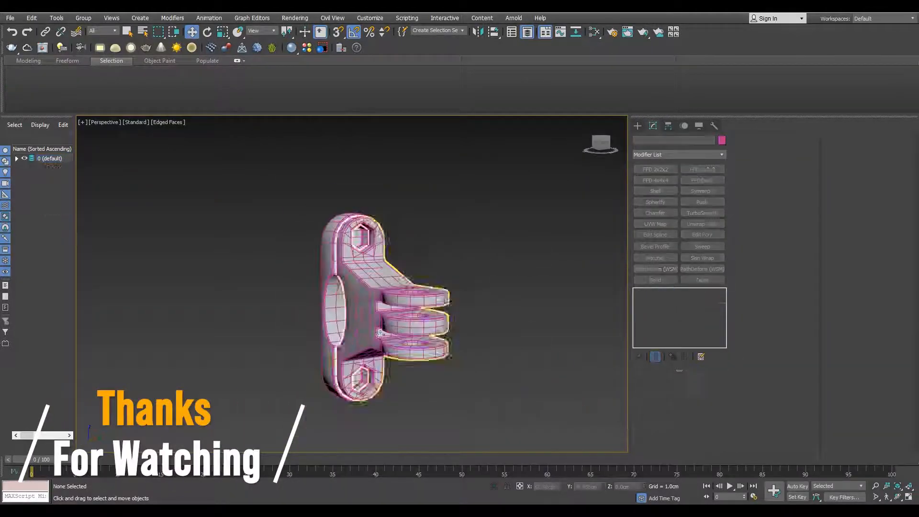
Apply TurboSmooth to the plate and the forked block together
left_click(721, 213)
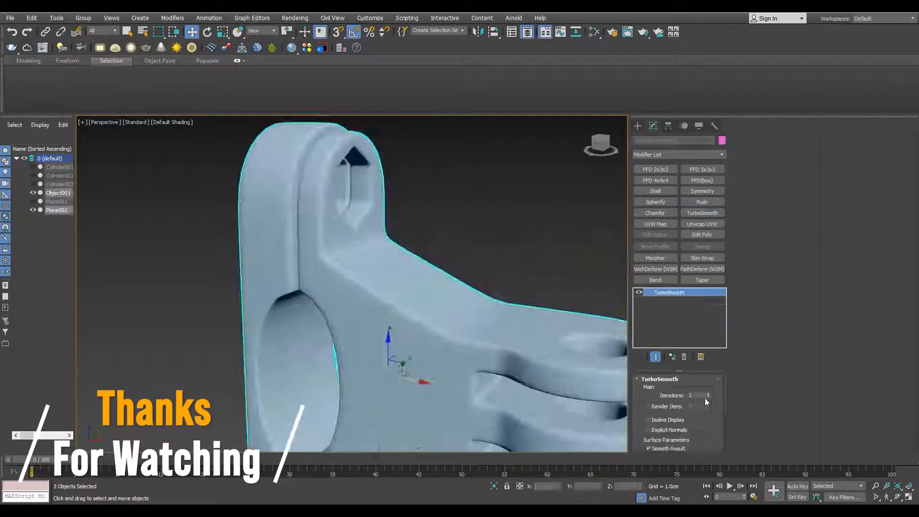